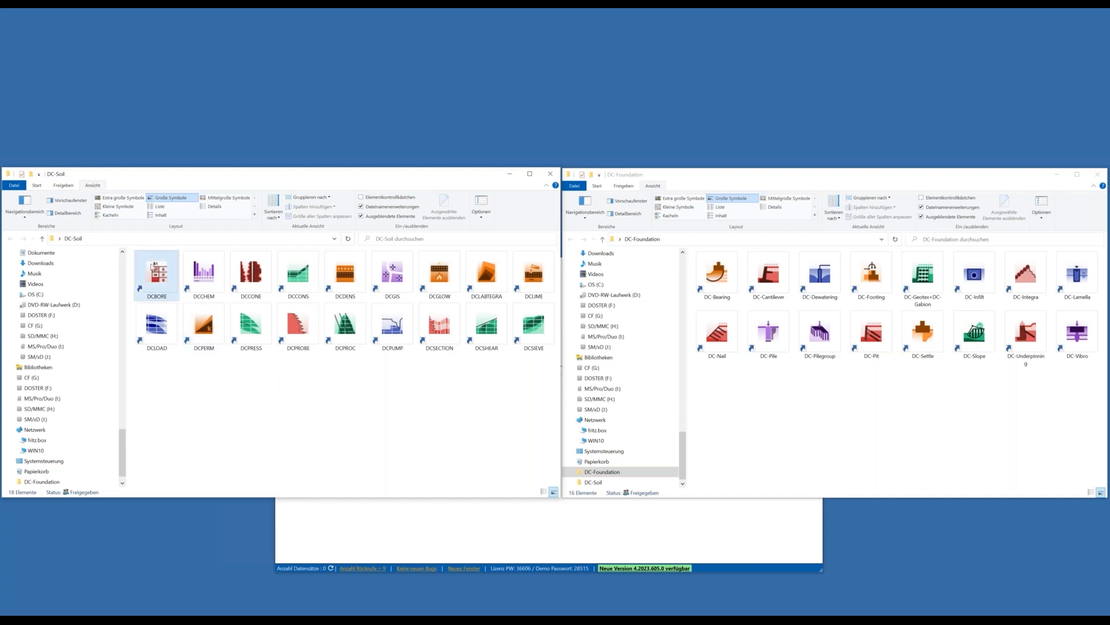
Start DCBORE and create the new project file project.dcb in the Daten folder.
left_click(153, 267)
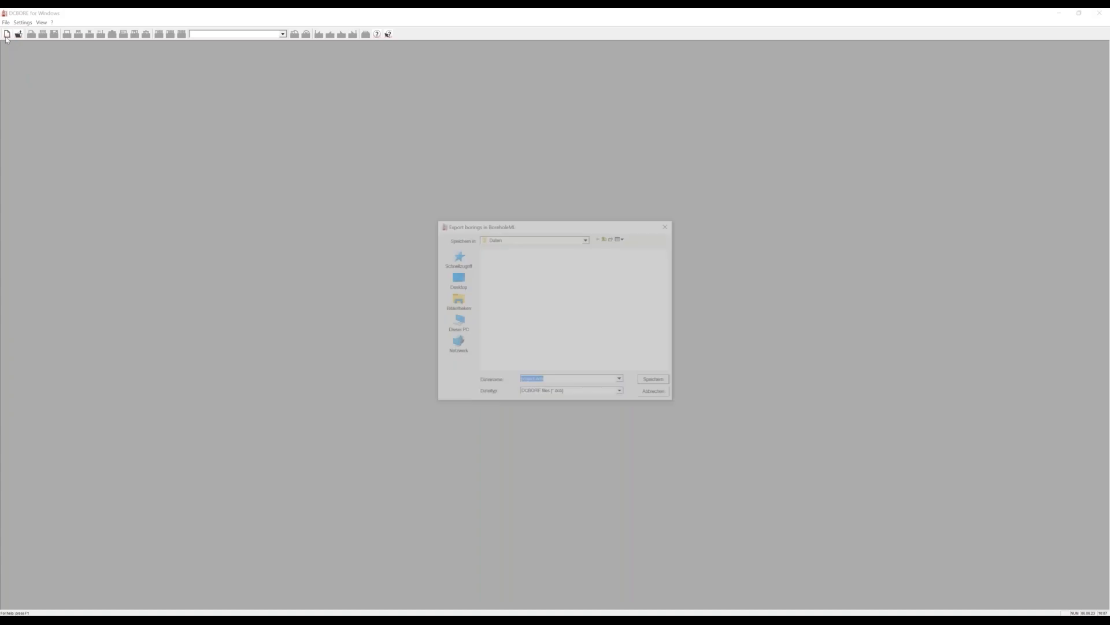
left_click(649, 382)
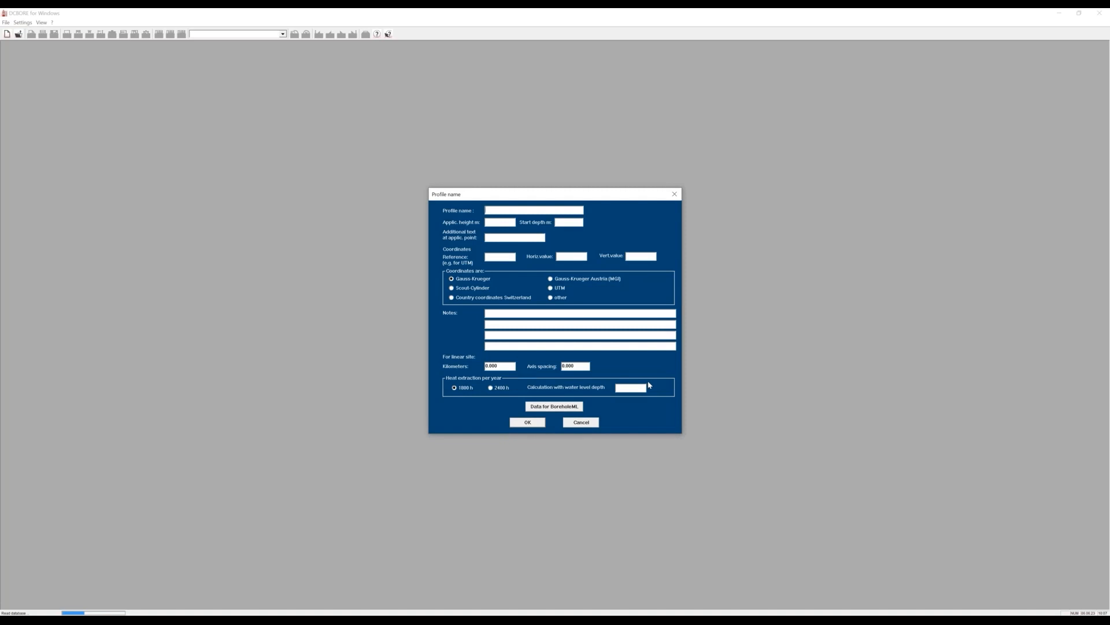
Define the bore profile B 1 with an application height of 135.60 m and 555555 for the coordinate values.
type("B 1")
left_click(498, 222)
type("3")
type("555555")
type("555555")
left_click(534, 426)
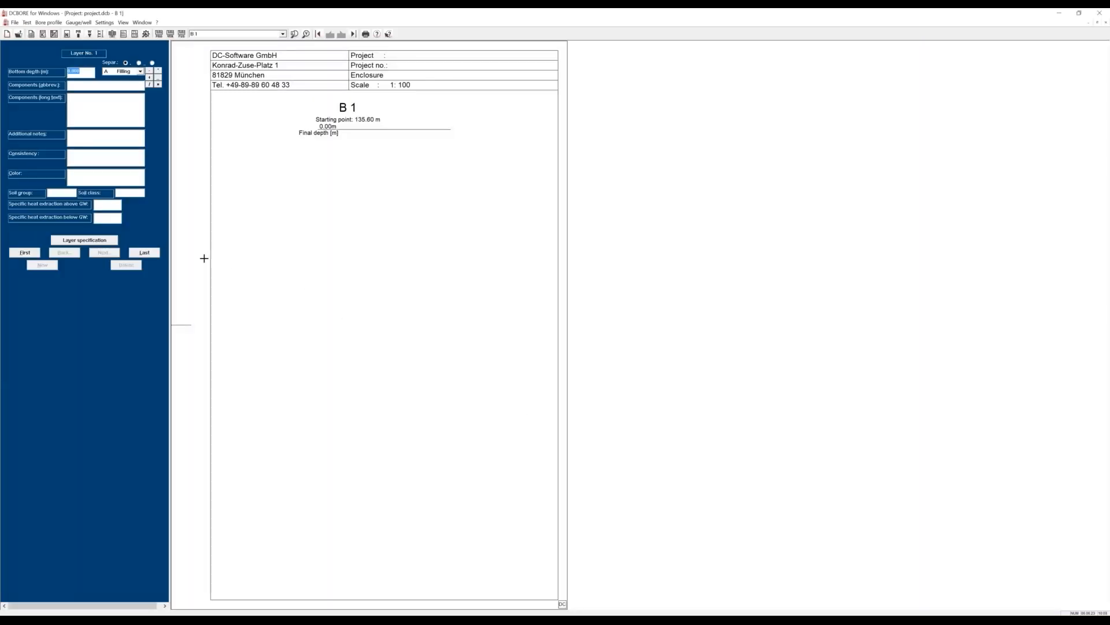
Widen the layer input area and enter the first layer with bottom depth 1.25 m and component G (gravel).
left_click_drag(179, 252, 214, 255)
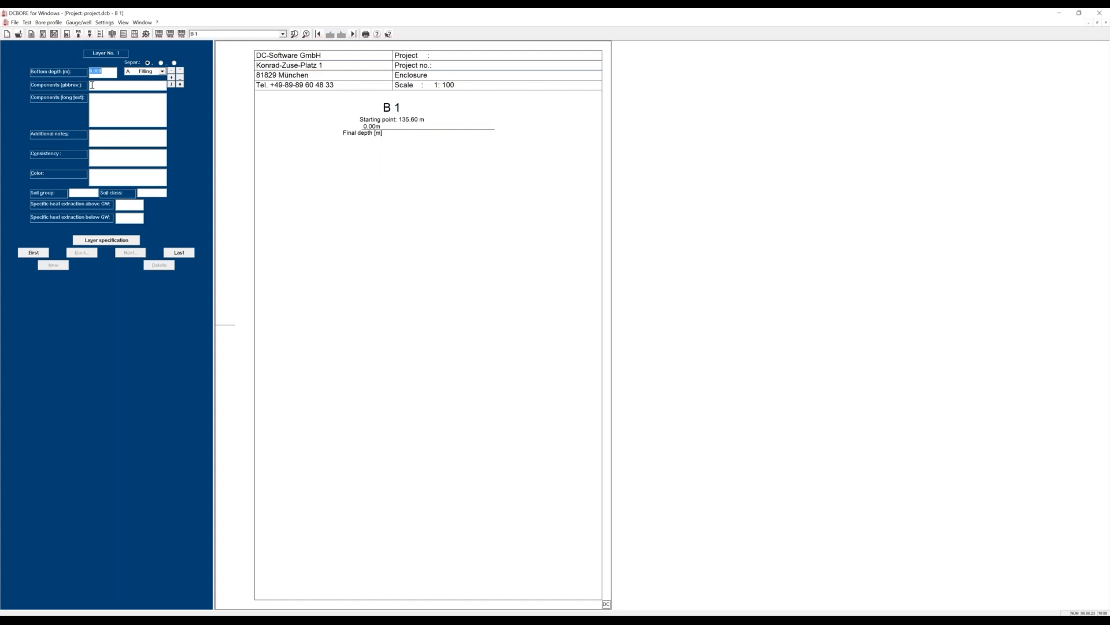
type("1.25")
key("Tab")
key("Tab")
left_click(123, 253)
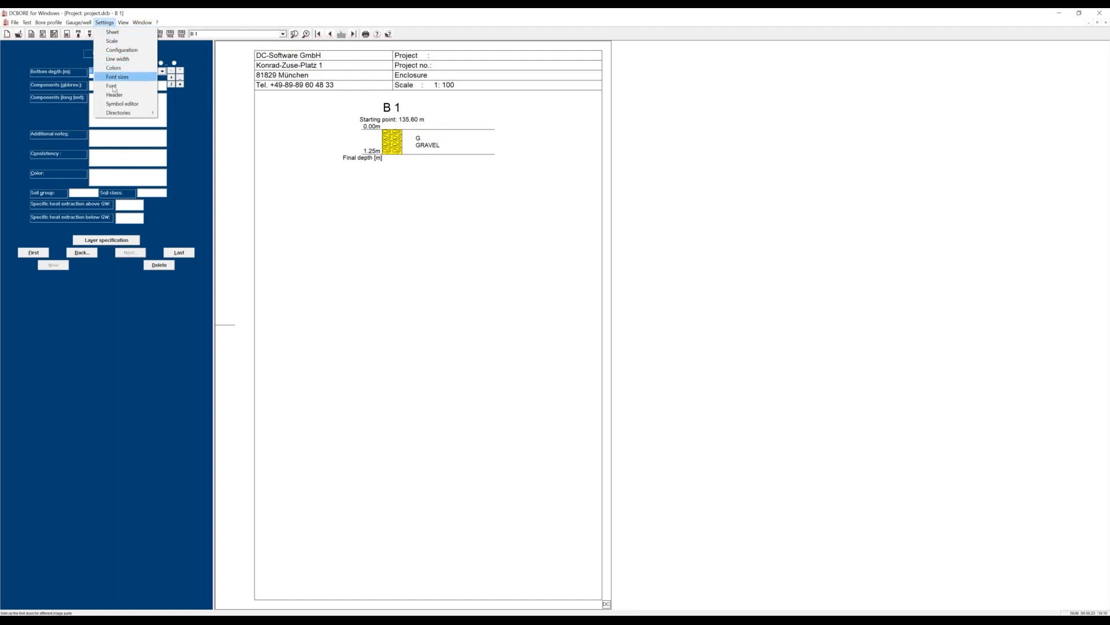
Examine the symbol and colour choices of the GRAVEL layer type in the symbol editor without changing them.
left_click(119, 104)
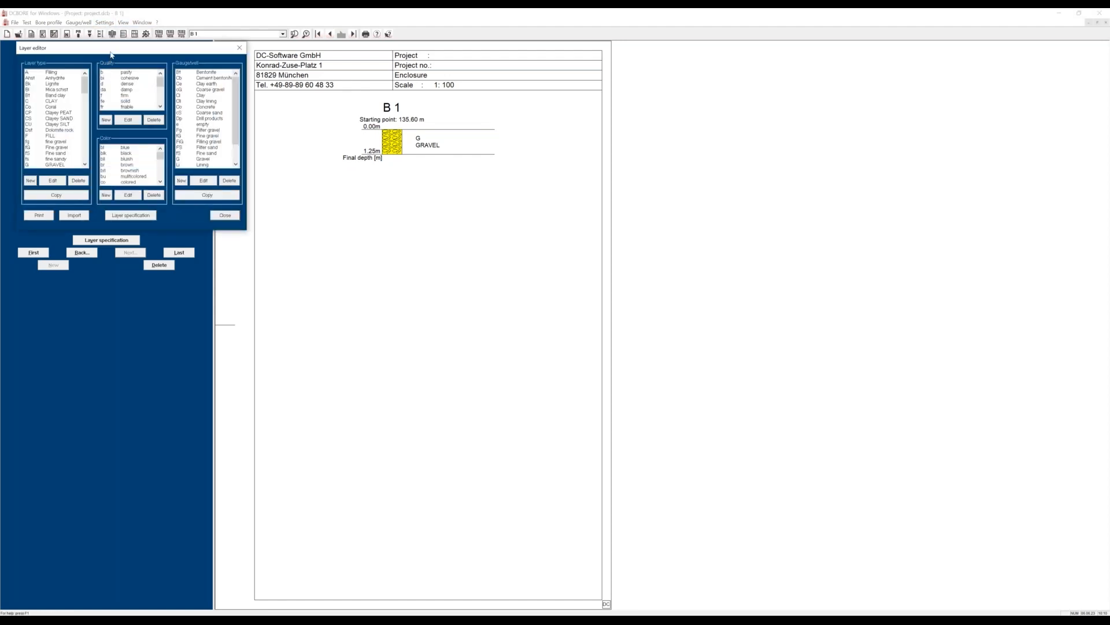
left_click_drag(116, 55, 381, 179)
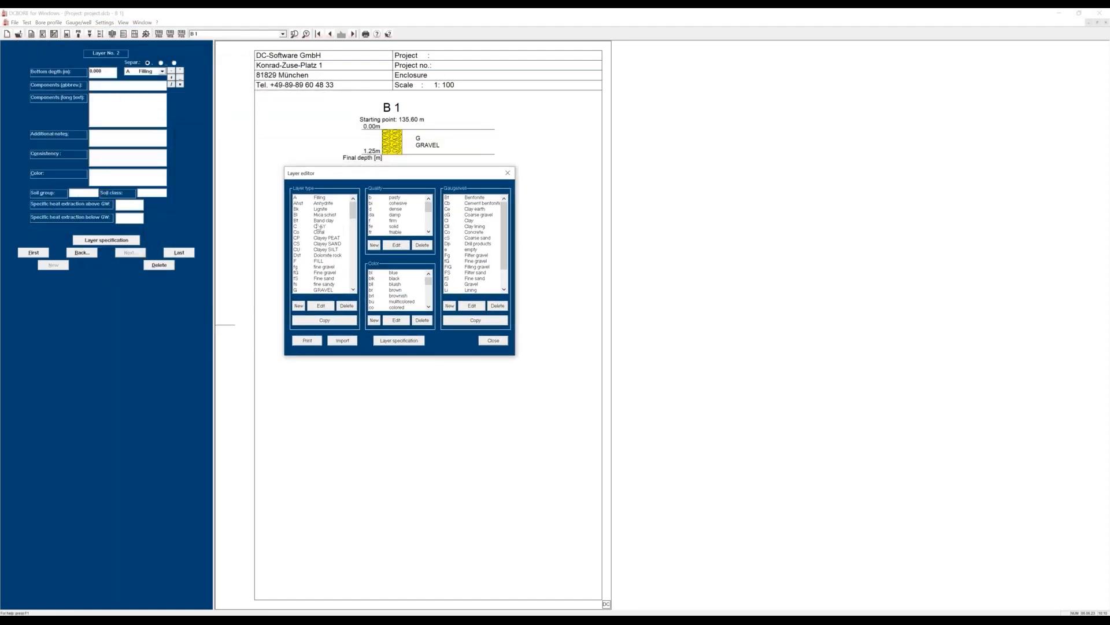
left_click(321, 291)
double_click(321, 291)
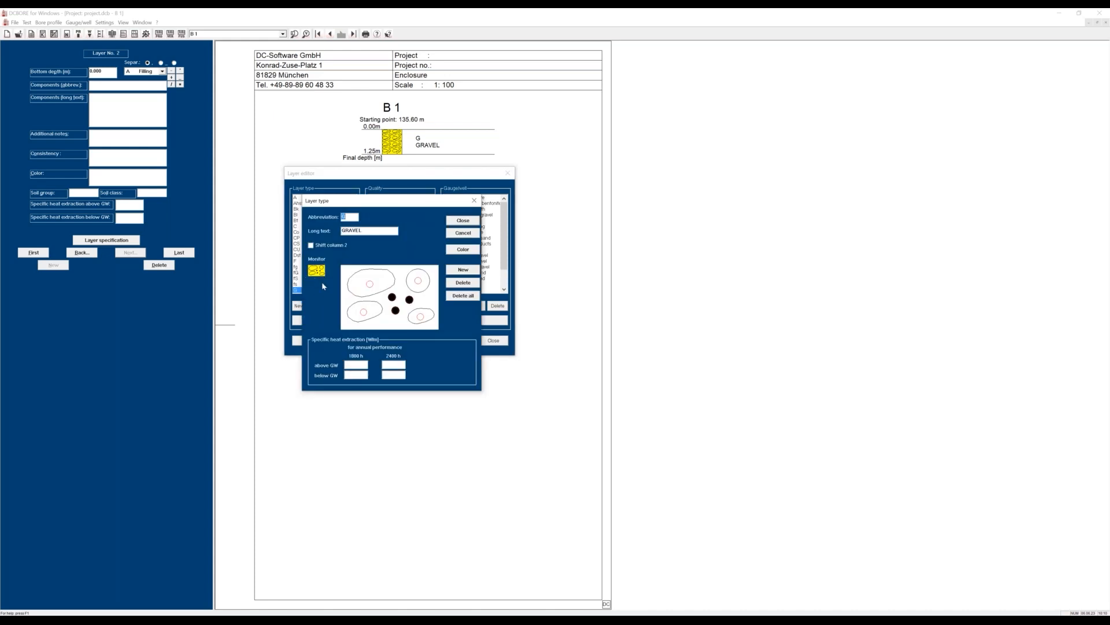
left_click(463, 249)
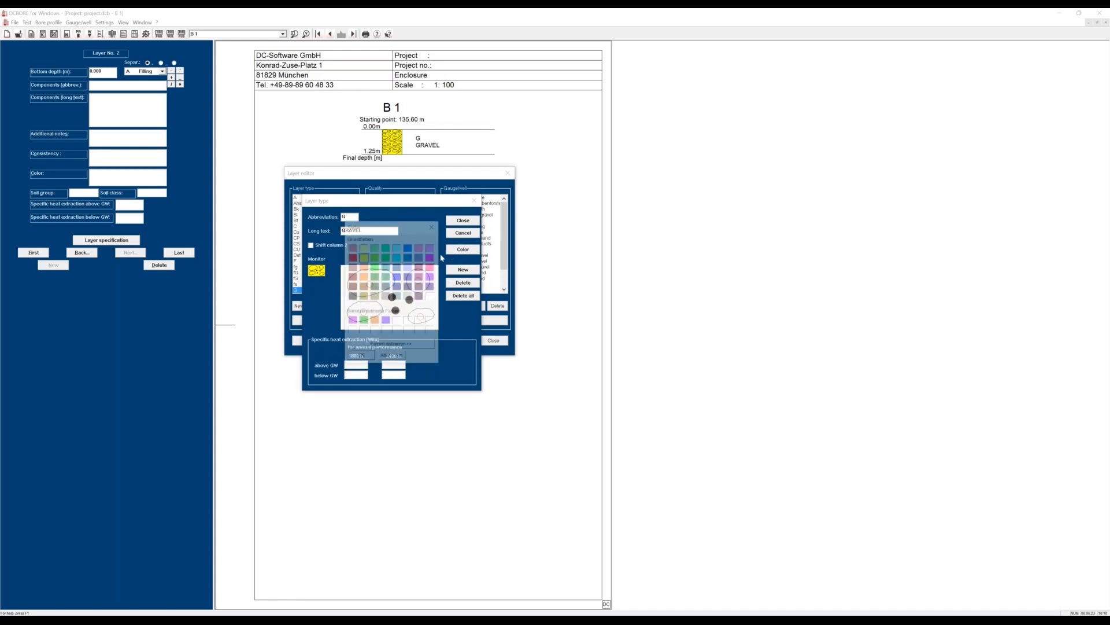
left_click(391, 356)
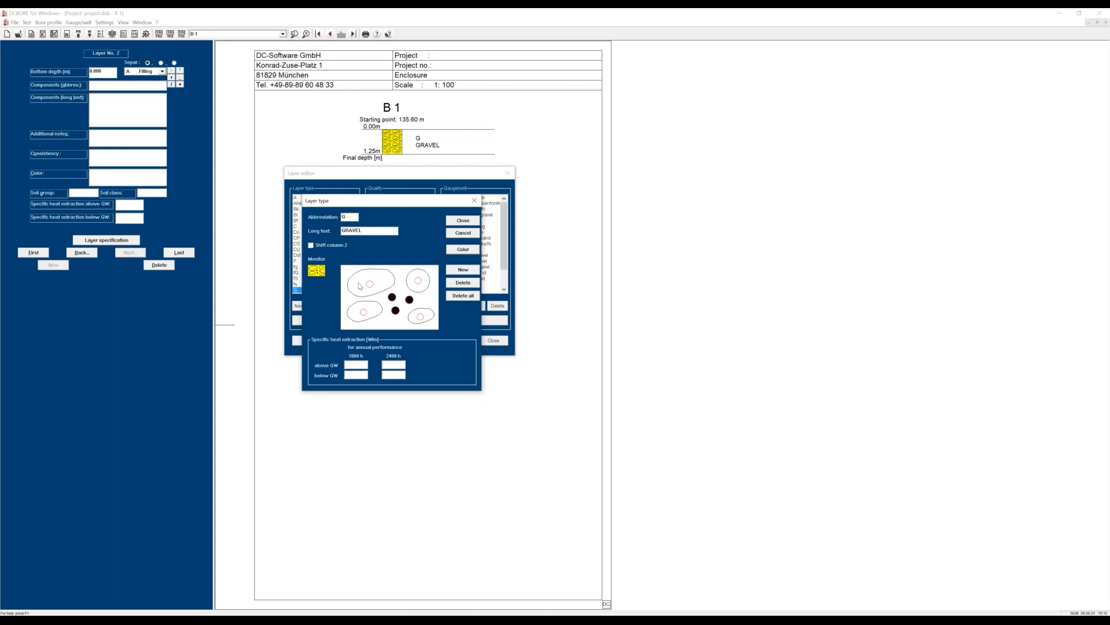
left_click(463, 220)
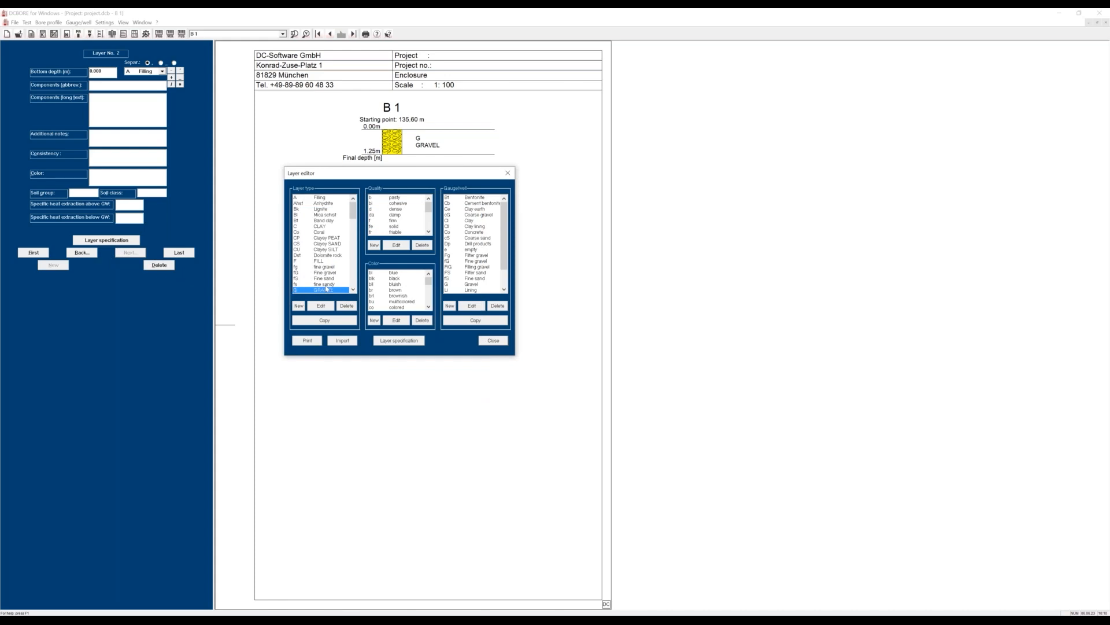
left_click(488, 340)
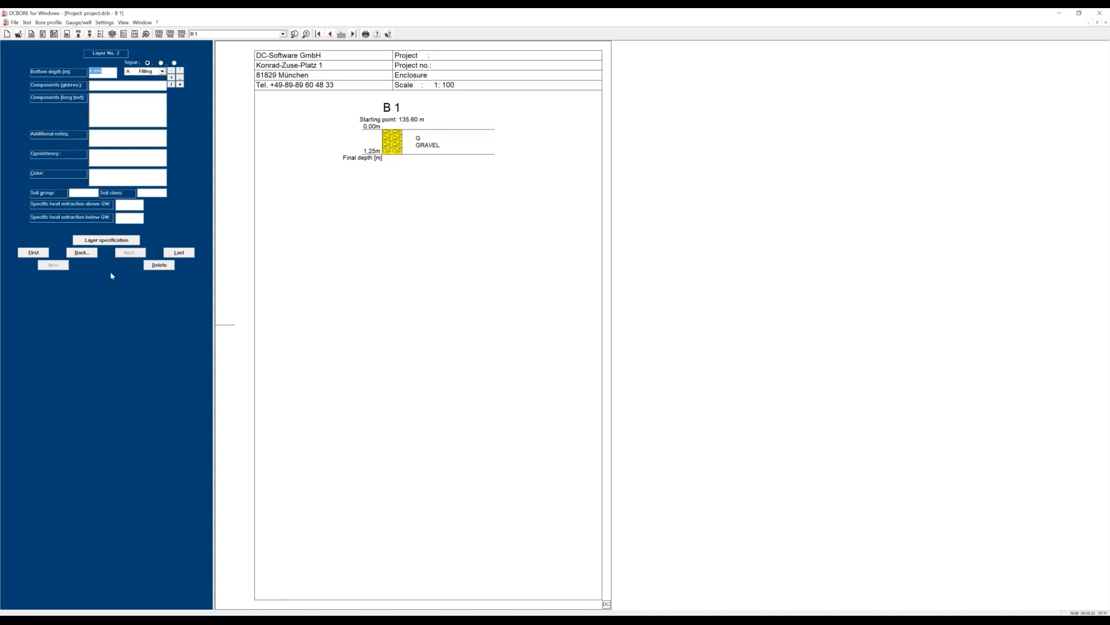
Extend the first layer's components to G,fs and set its color to dark brown.
left_click(84, 255)
left_click(102, 86)
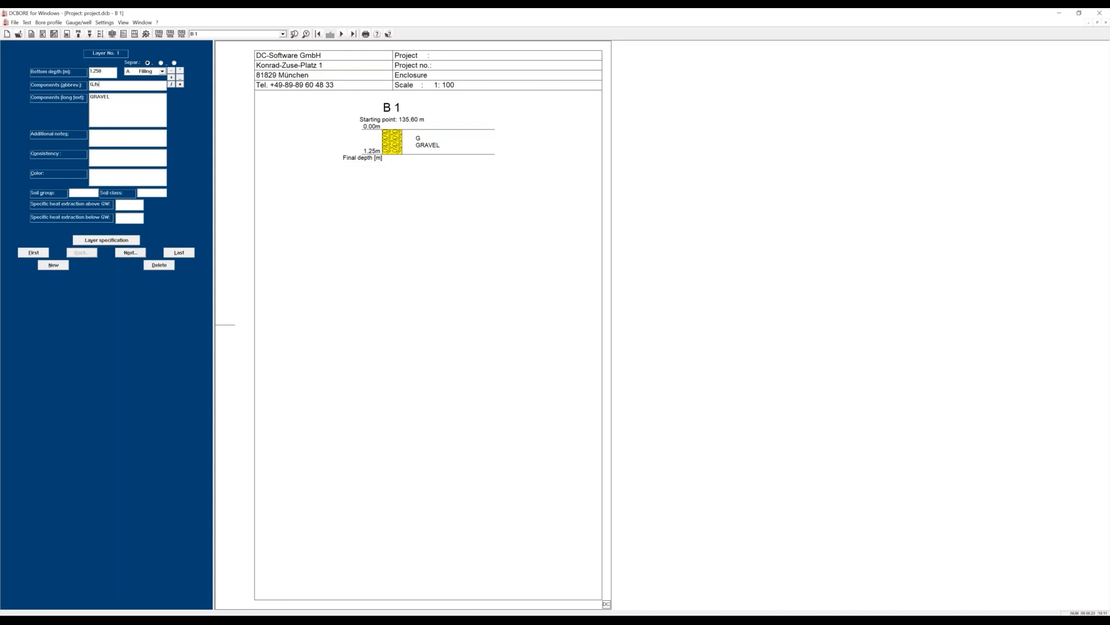
type(",fs")
key("Tab")
left_click(95, 163)
type("dark brown")
left_click(131, 252)
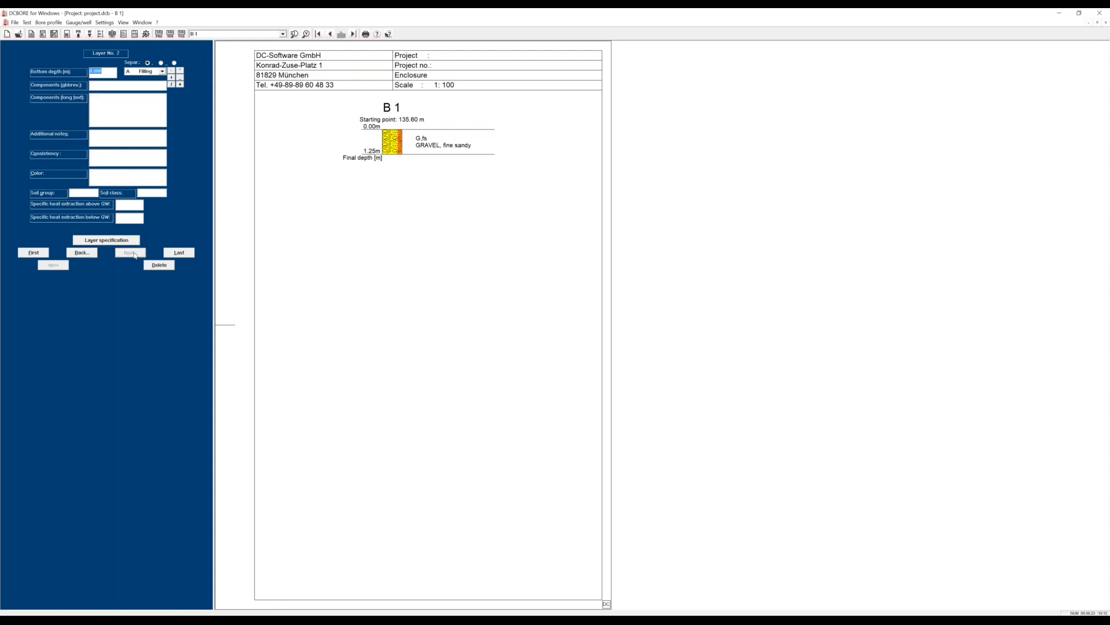
Enter the second layer with bottom depth 3.50 m and component C (clay).
type("1")
key("Tab")
type("C")
left_click(130, 253)
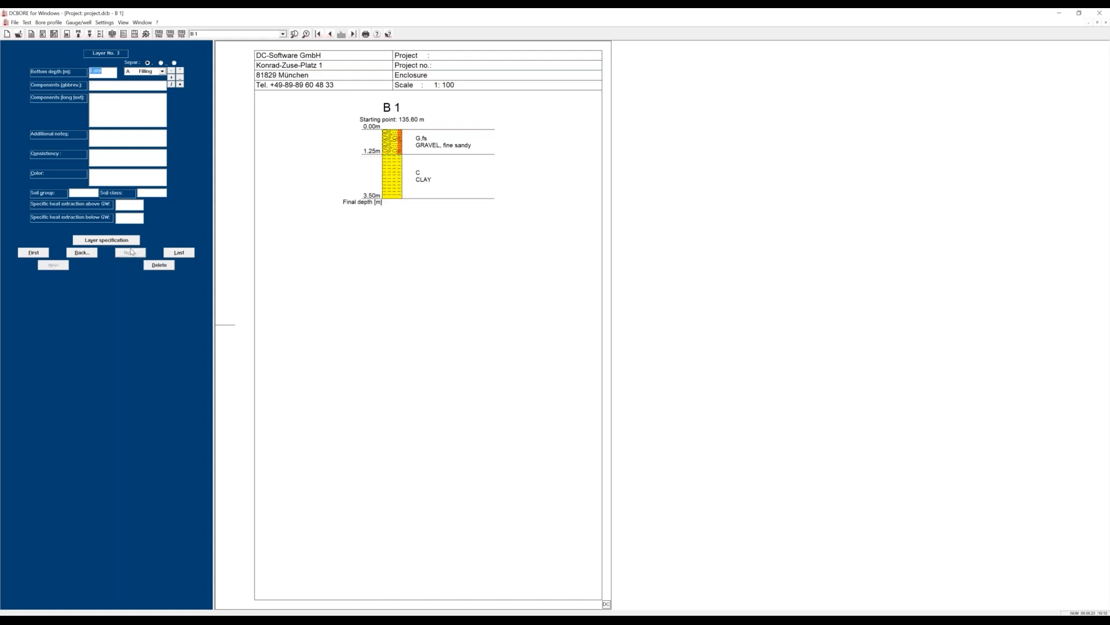
Enter the third layer with bottom depth 5.30 m and component S (sand).
type("5.3")
key("Tab")
key("Tab")
left_click(130, 252)
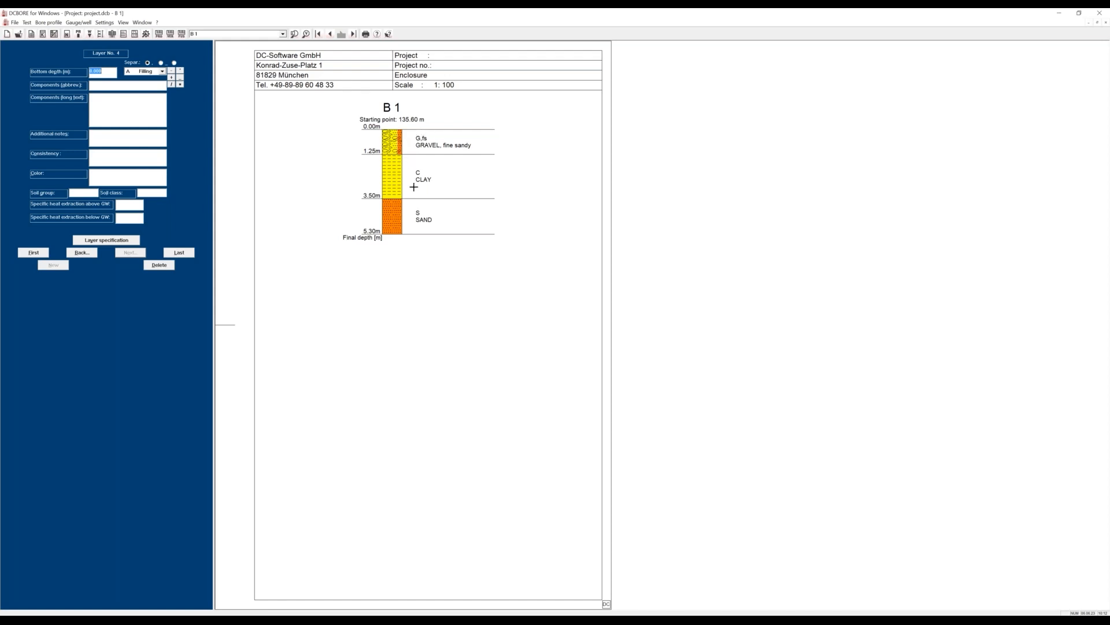
Append "stones" to the long component text of the gravel layer.
left_click(426, 146)
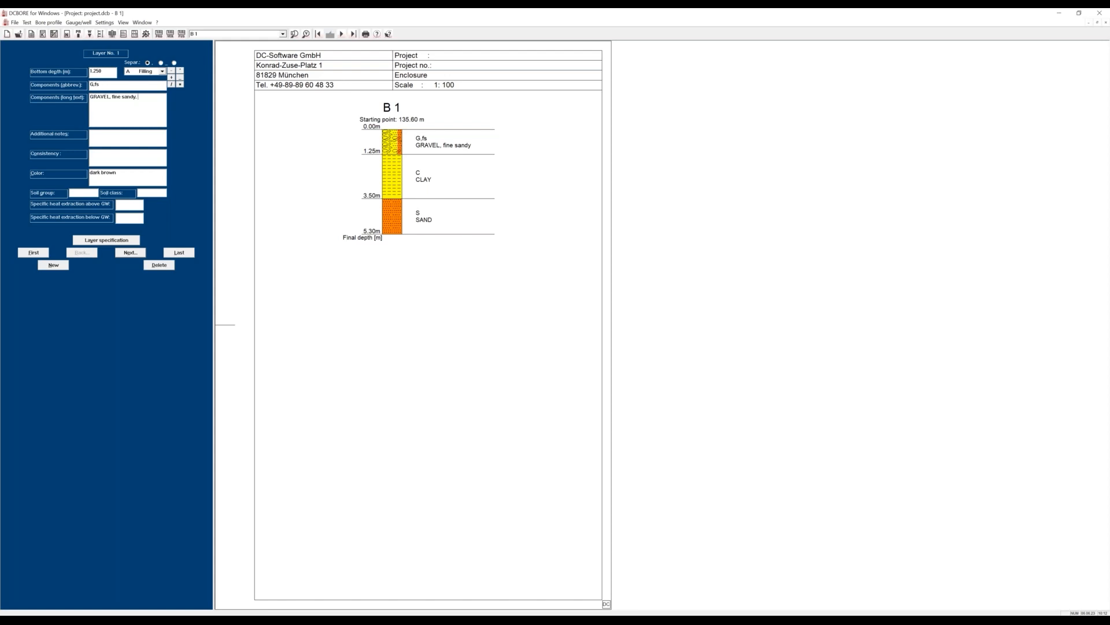
type("stones")
left_click(131, 253)
Add a special probe (cat. A) to the profile at a depth of 0.8 m.
left_click(79, 36)
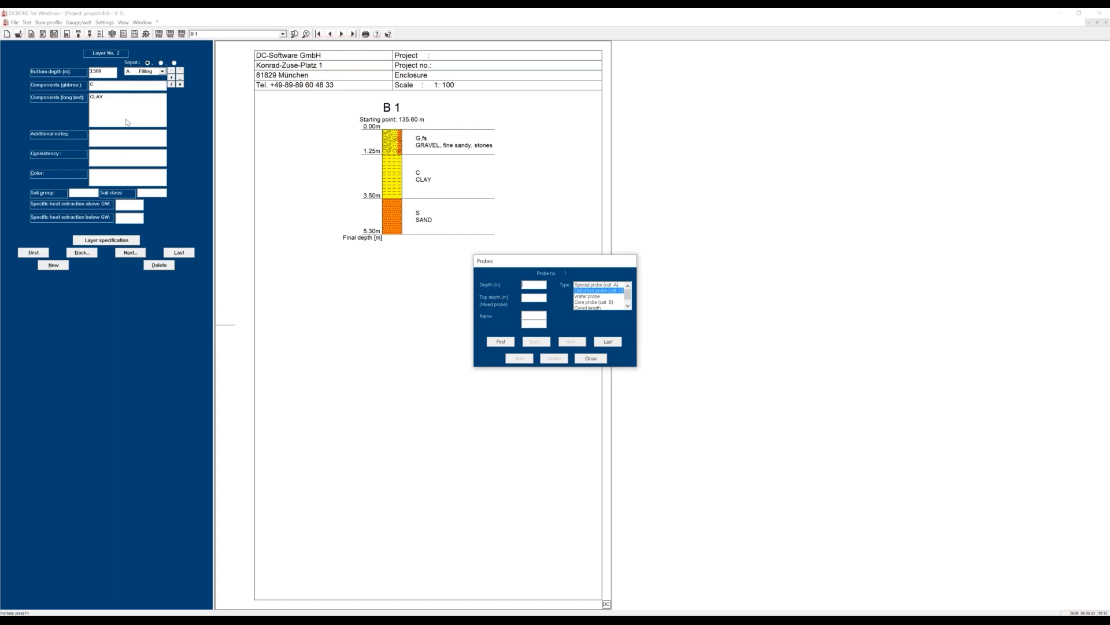
type("0.8")
left_click(576, 284)
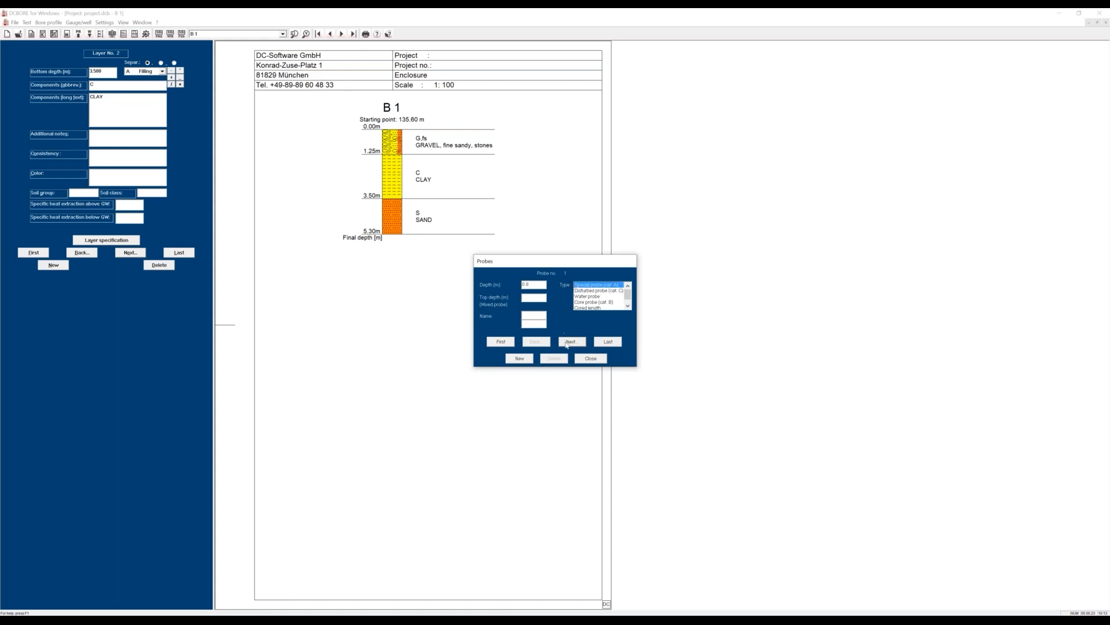
left_click(571, 342)
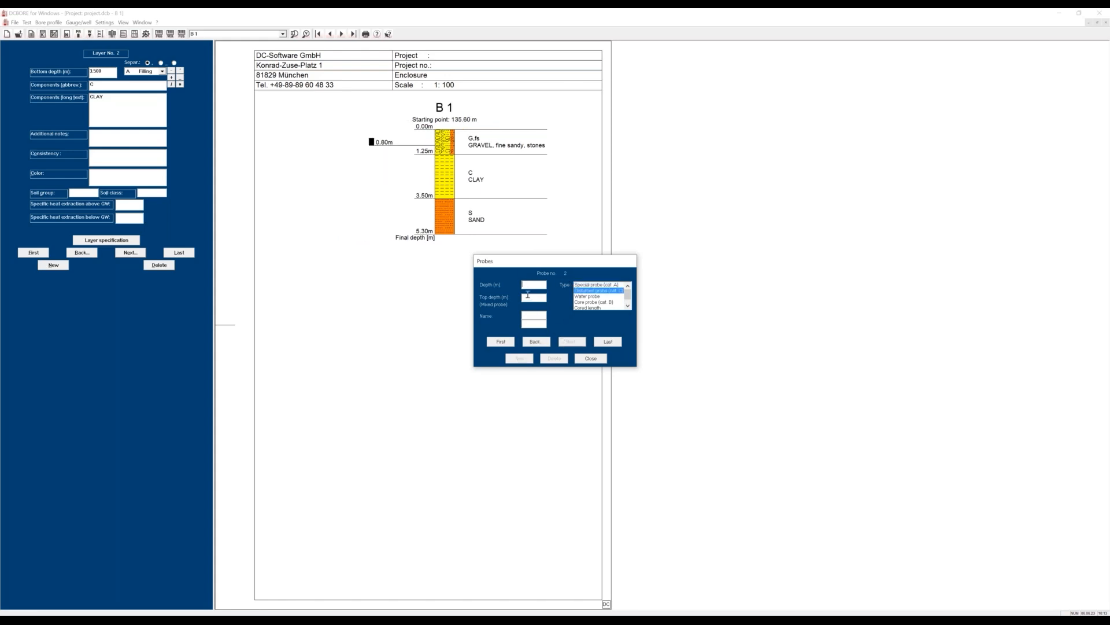
Add a disturbed probe (cat. C) at a depth of 3.10 m.
left_click(527, 286)
type("3.1")
left_click(565, 344)
Add a water probe named WP1 at a depth of 4.80 m.
type("4.8")
left_click(585, 296)
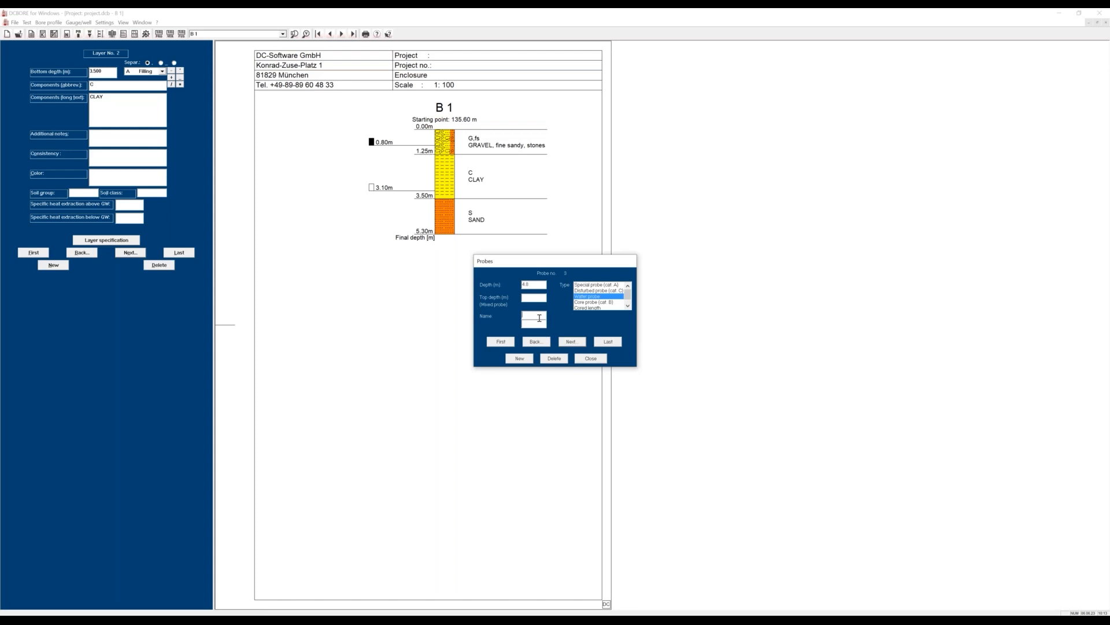
left_click(539, 318)
type("WP1")
left_click(500, 342)
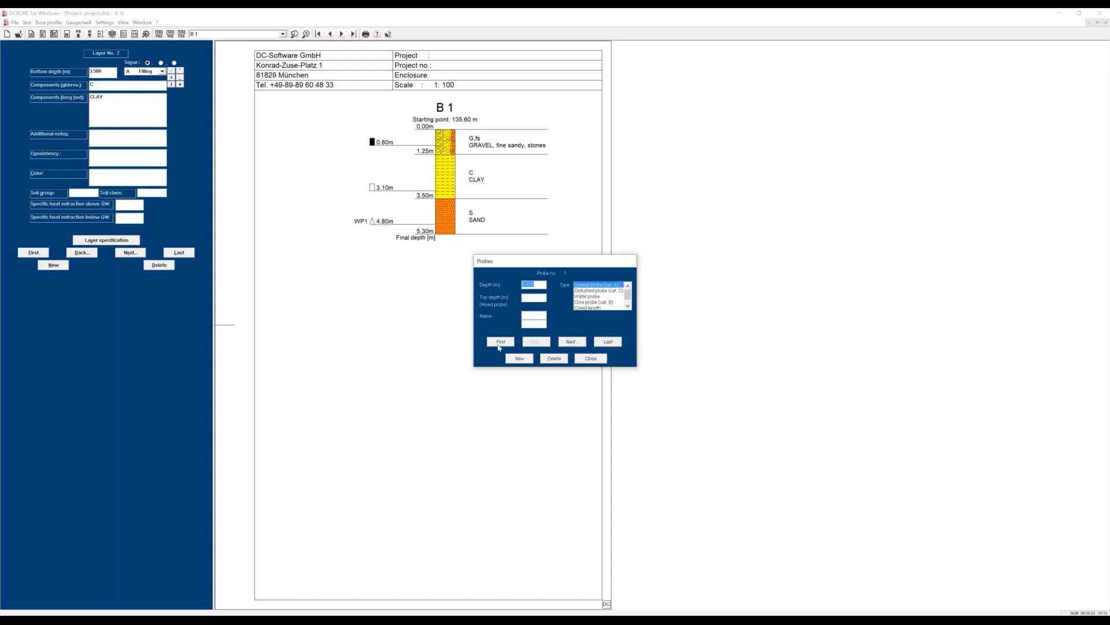
Name the special probe at 0.80 m SP1.
left_click(532, 313)
type("SP1")
left_click(563, 341)
Name the disturbed probe at 3.10 m DP1, and delete that probe.
left_click(529, 315)
type("DP1")
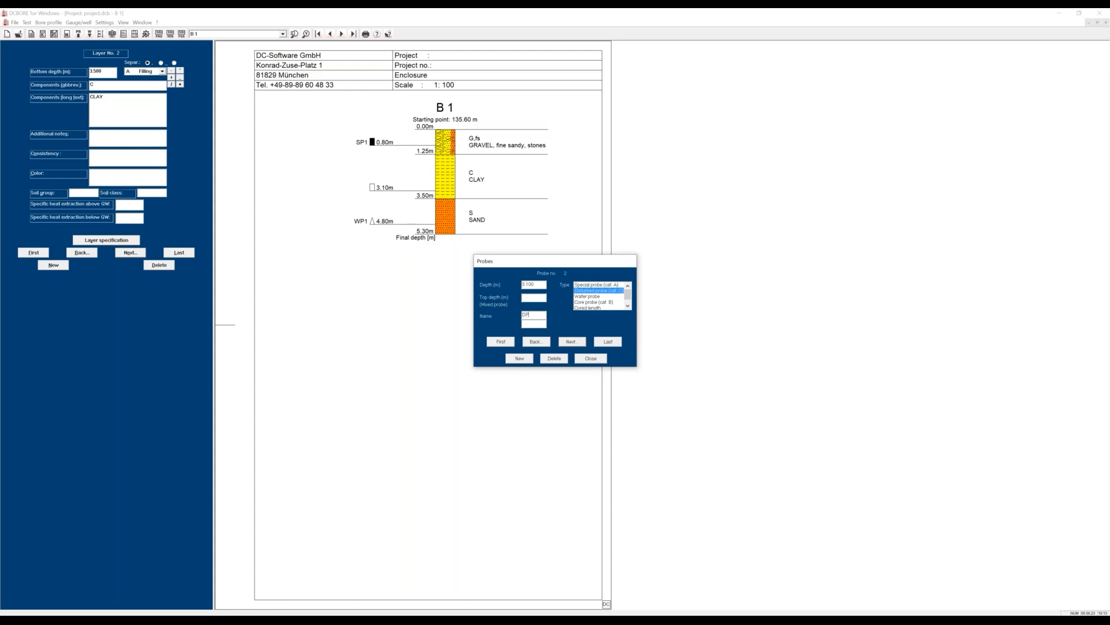
left_click(560, 360)
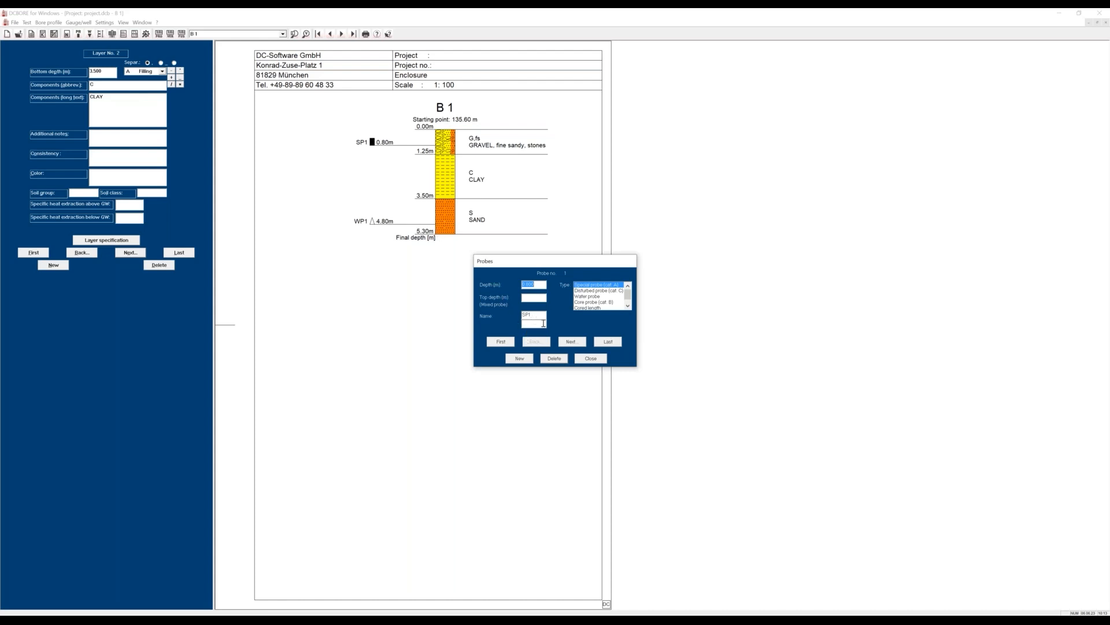
Change the first probe to a disturbed probe (cat. C) named DP1 at a depth of 2.8 m.
left_click(502, 343)
type("2.8")
key("Tab")
key("Tab")
type("D")
left_click(588, 290)
left_click(588, 359)
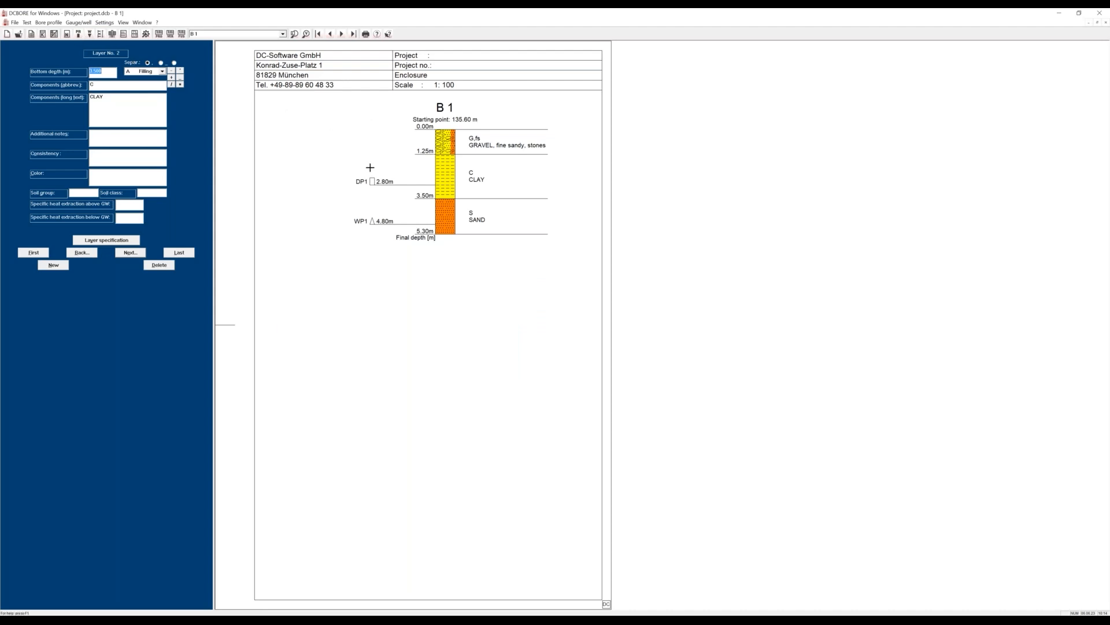
Add a ground water level at 2.50 m depth, dated 06.06.23 at 12 h.
left_click(89, 34)
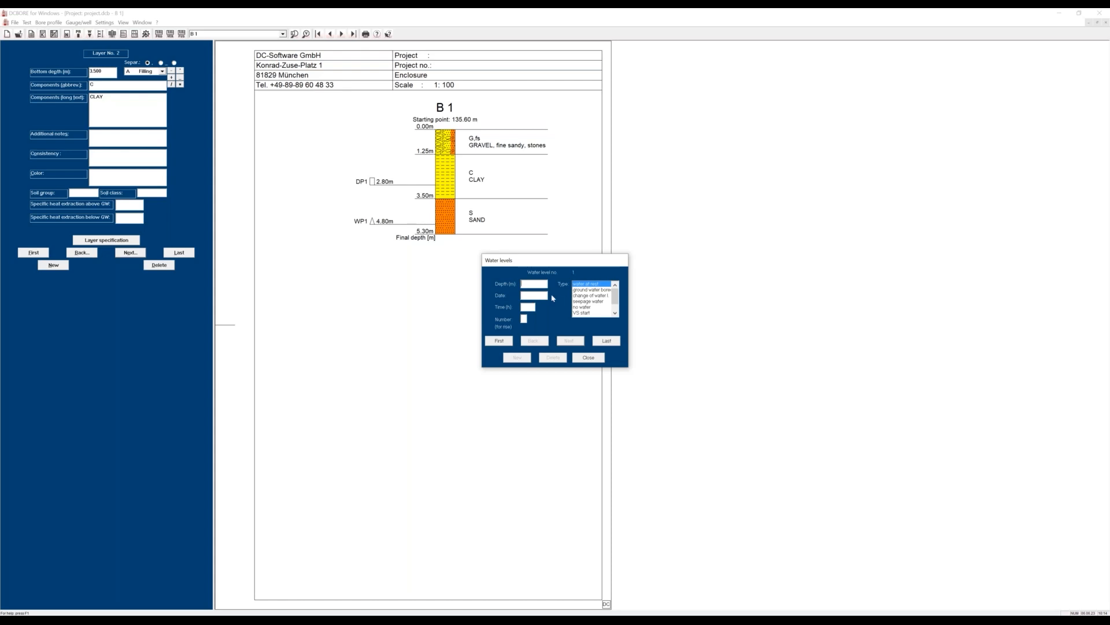
type("2.8")
left_click(590, 292)
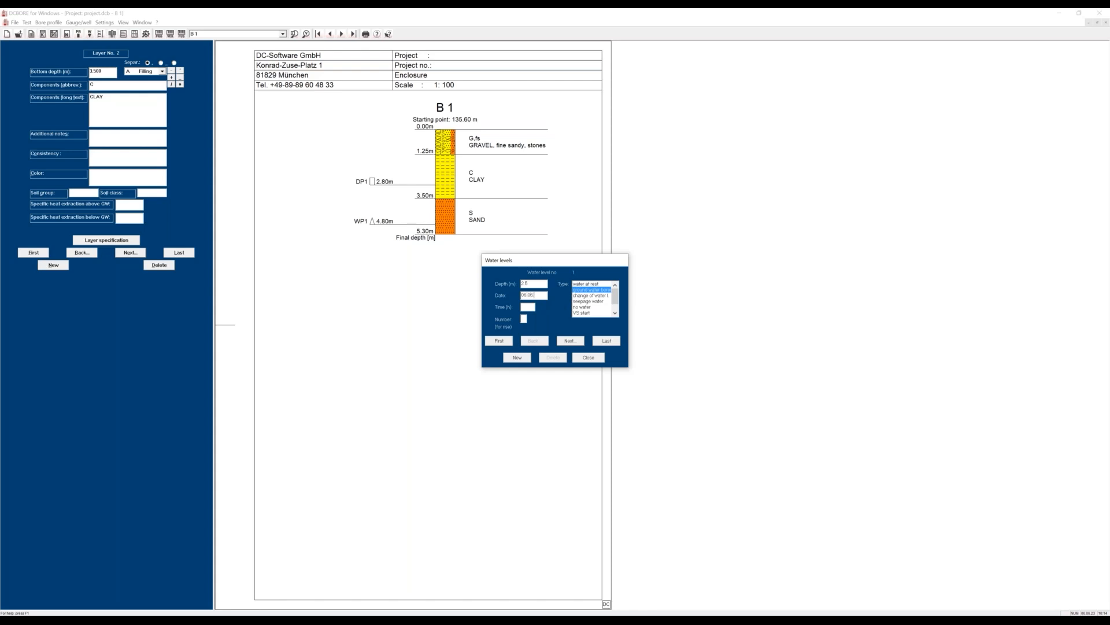
left_click(531, 306)
left_click(517, 357)
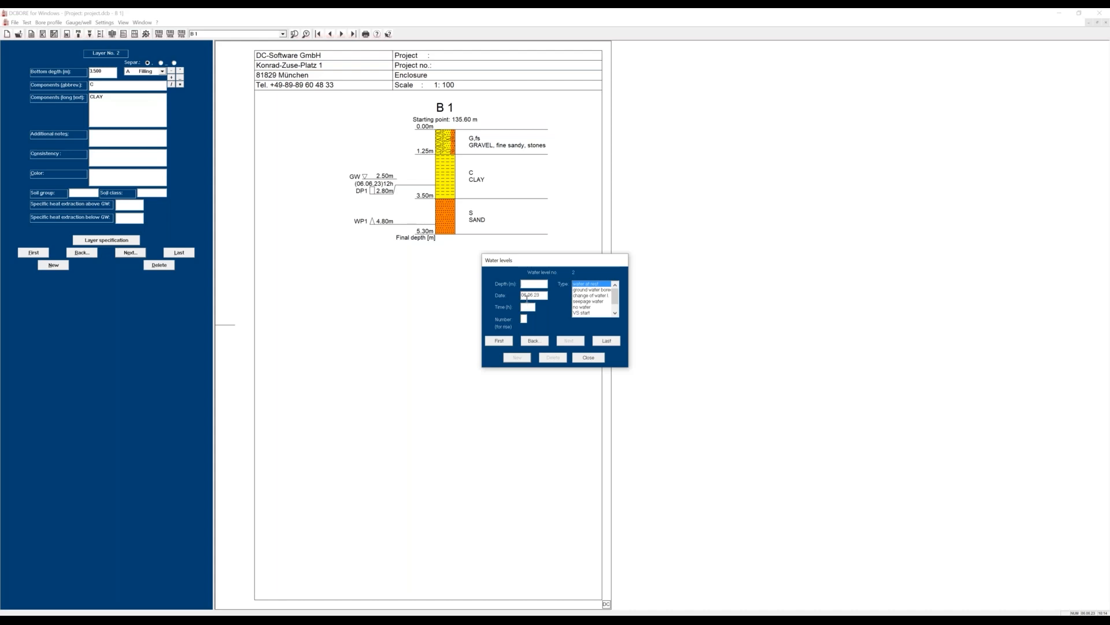
Add a change-of-water-level entry at a depth of 0.9 m.
type("0.9")
left_click(586, 295)
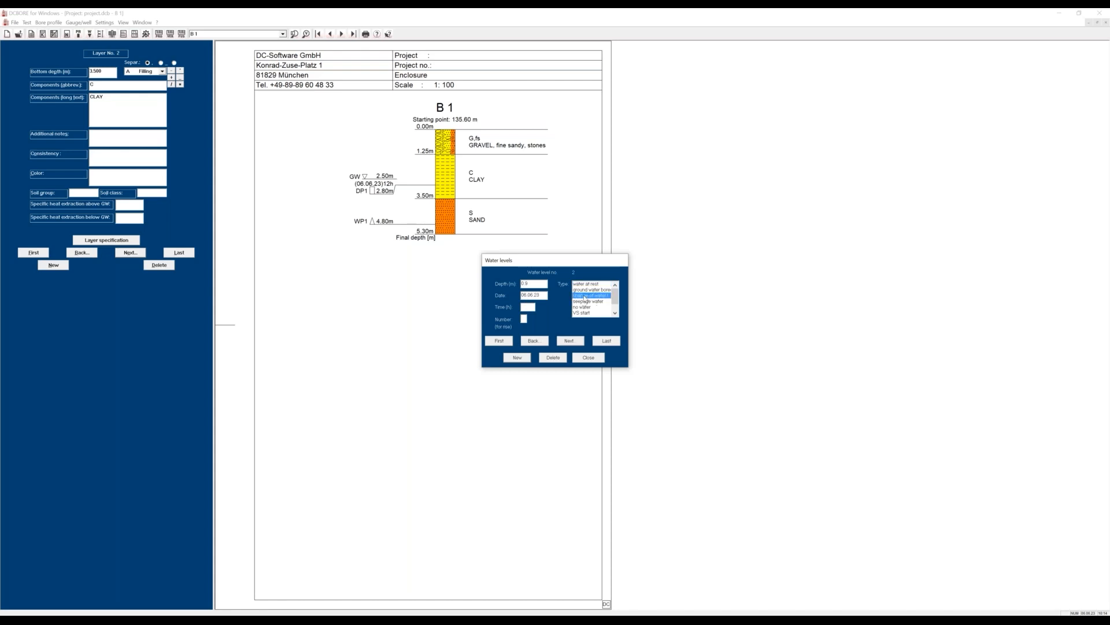
left_click(571, 341)
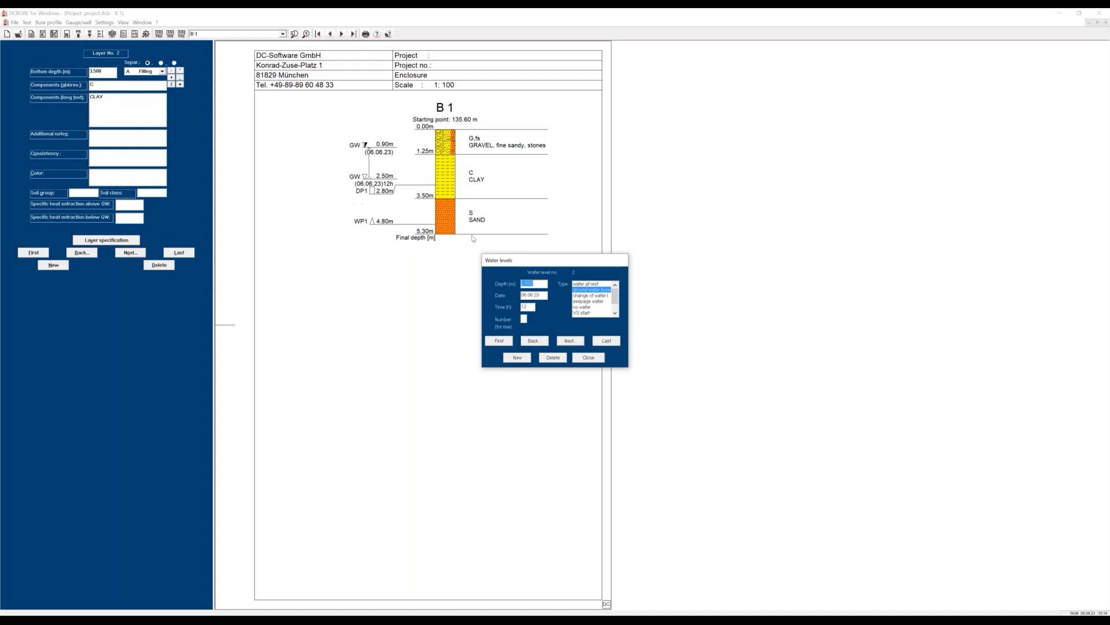
Assign number 1 to both the 0.90 m and the 2.50 m water levels.
left_click(508, 342)
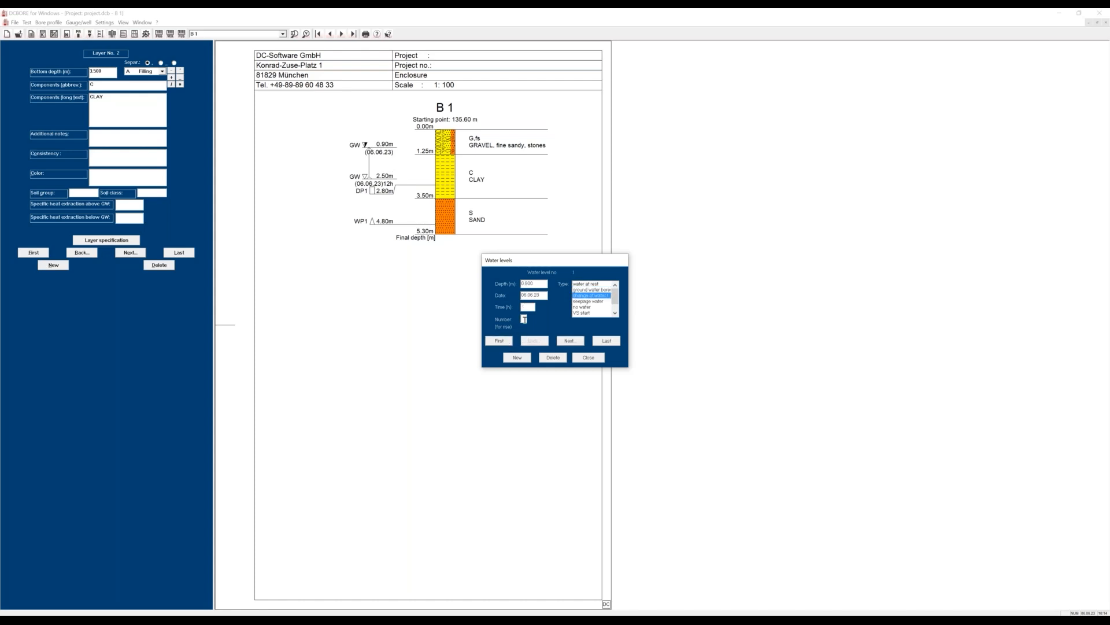
left_click(569, 341)
left_click(524, 319)
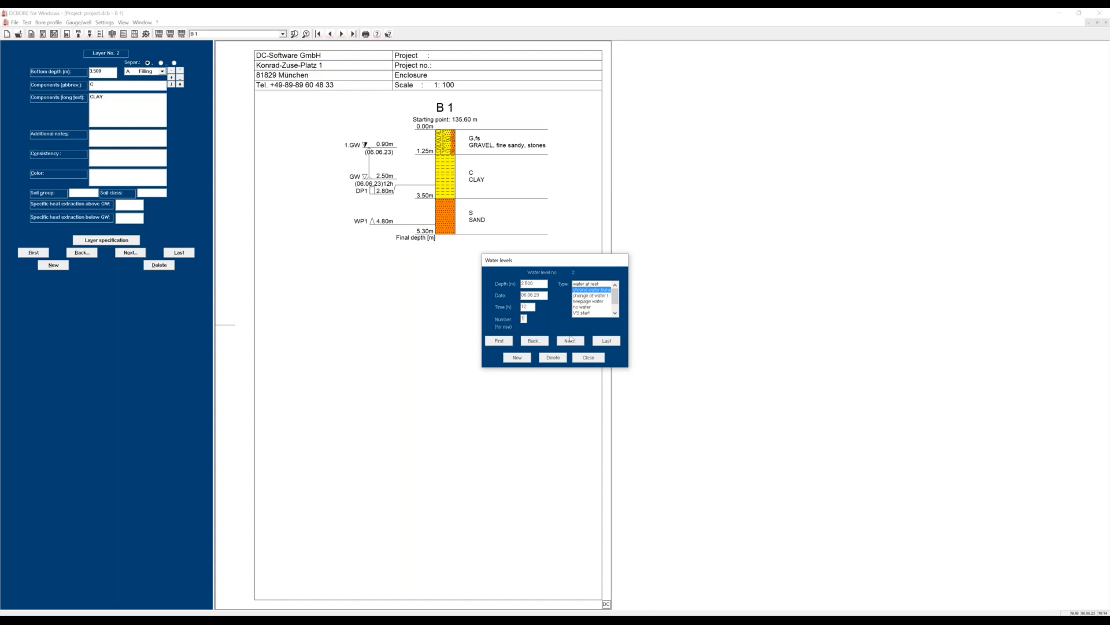
left_click(517, 358)
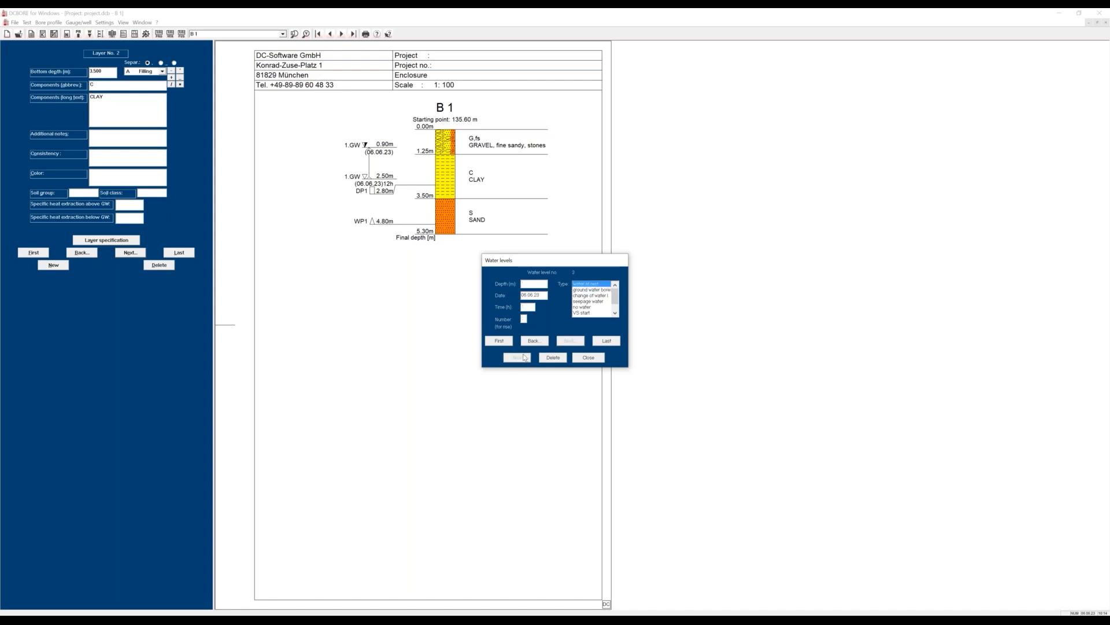
Add another ground water level at a depth of 5.2 m.
type("6.2")
left_click(587, 289)
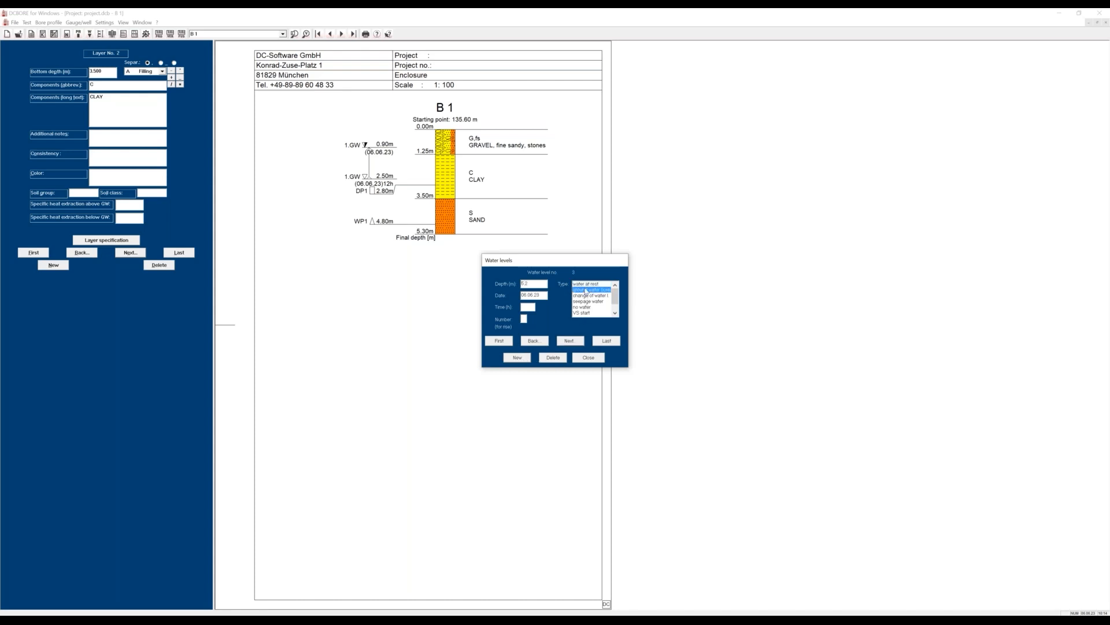
left_click(522, 360)
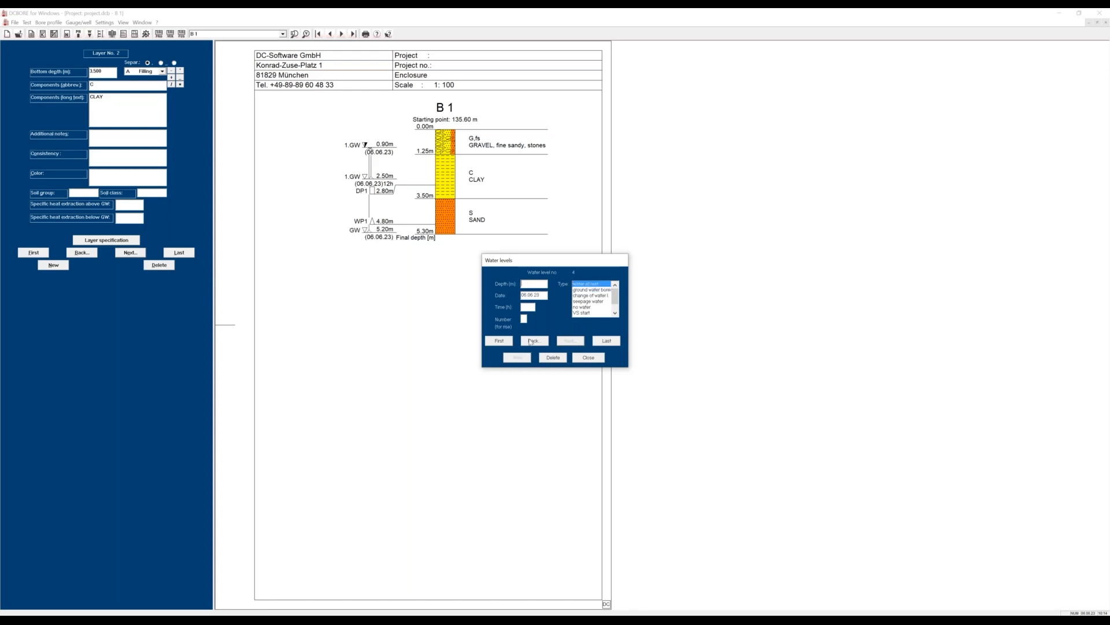
Add a change-of-water-level entry at a depth of 3.6 m with number 2.
type("3.6")
left_click(588, 296)
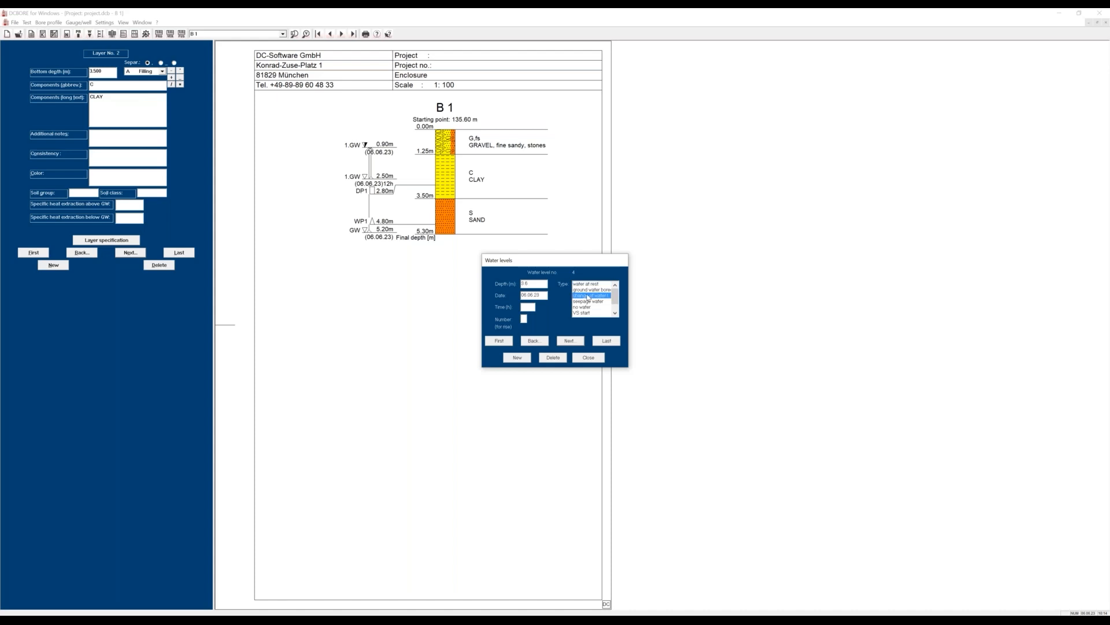
left_click(524, 318)
type("2")
left_click(535, 341)
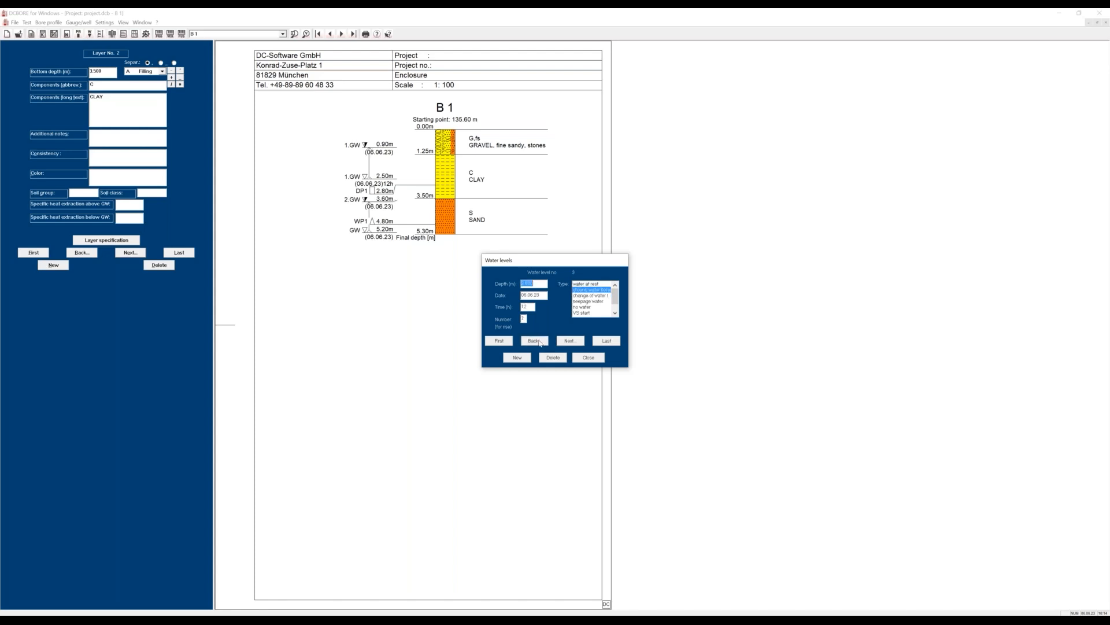
Assign number 2 to the 5.20 m ground water level and finish the water level entries.
left_click(535, 341)
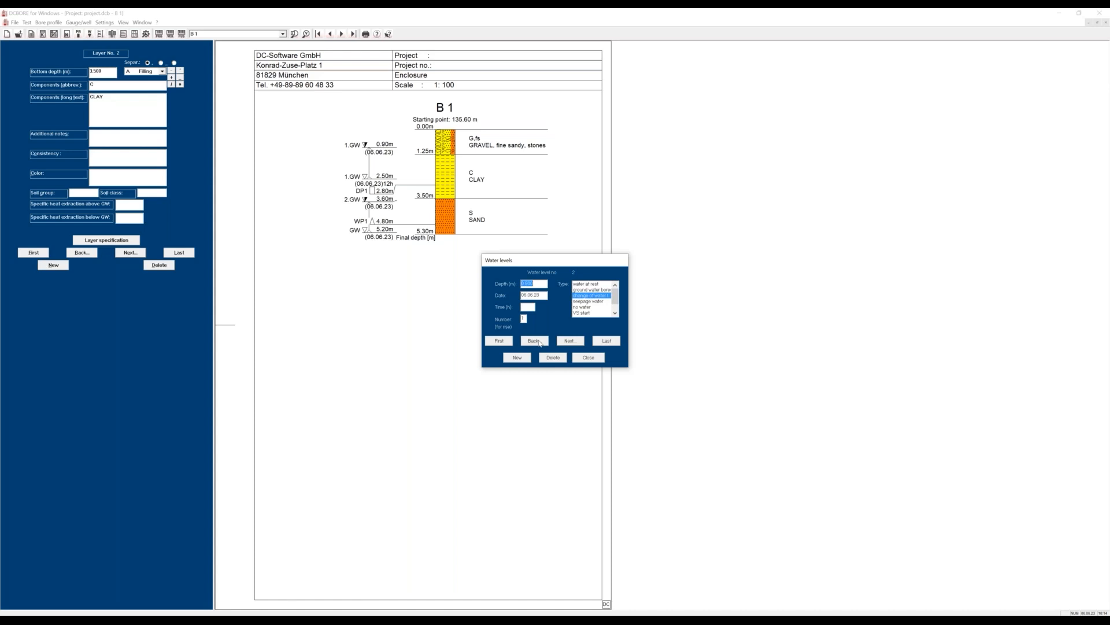
left_click(572, 341)
left_click(572, 342)
left_click(569, 341)
double_click(524, 318)
left_click(562, 340)
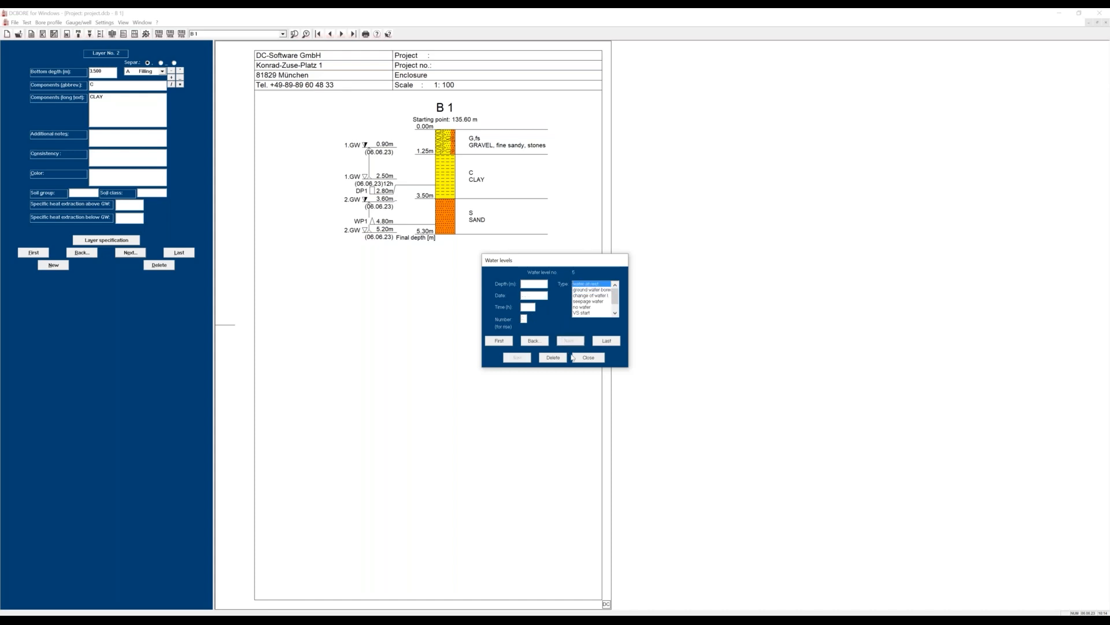
left_click(583, 358)
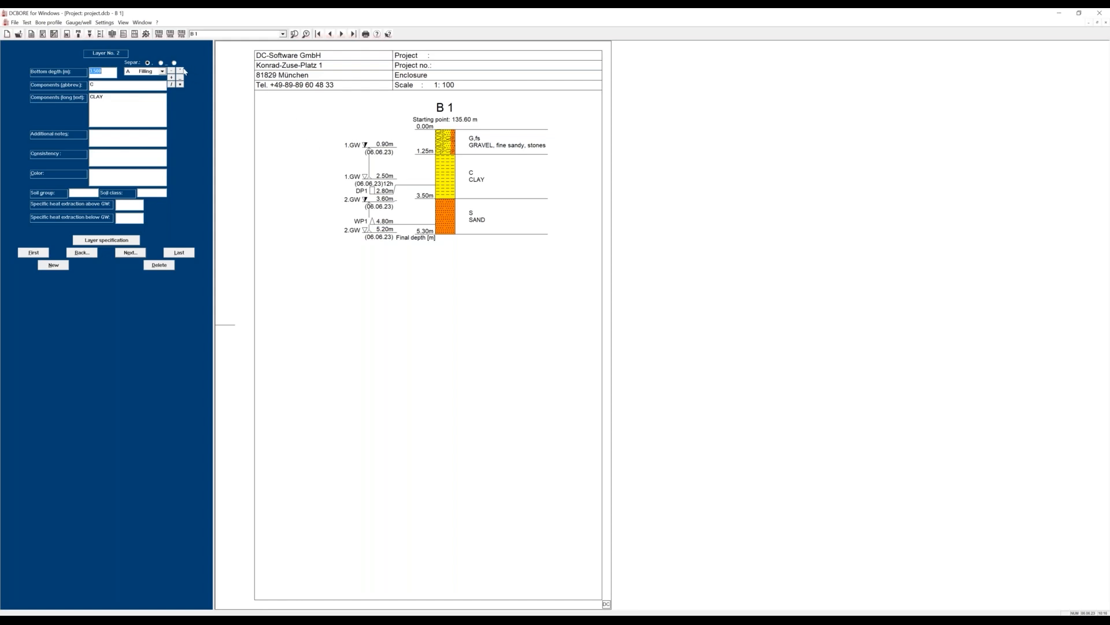
Set the profile's depth scale to 1:50.
left_click(105, 22)
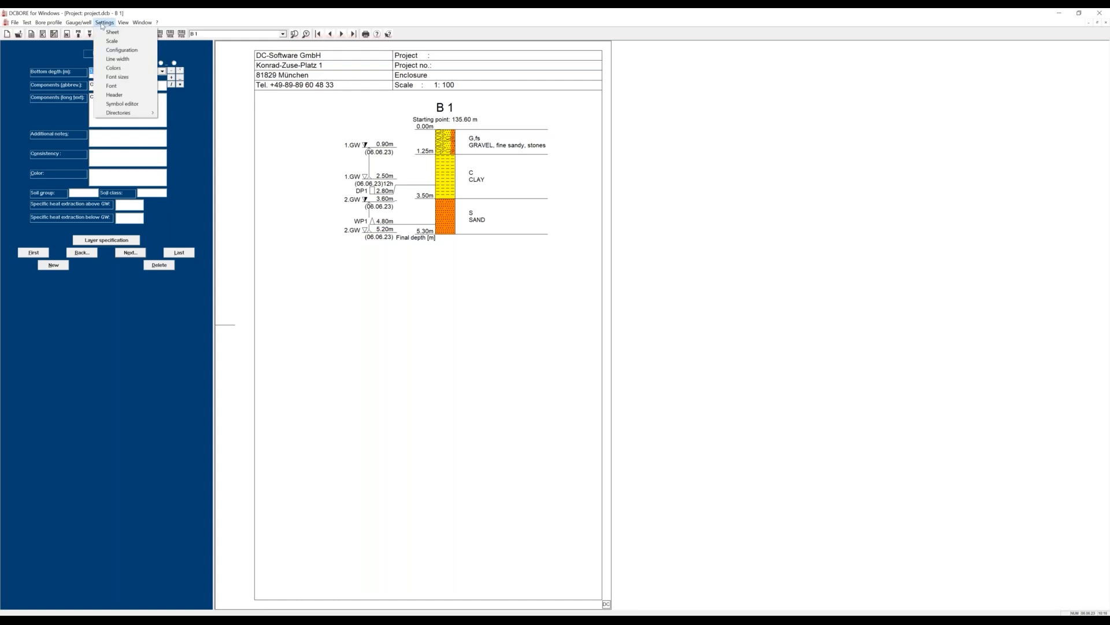
left_click(112, 41)
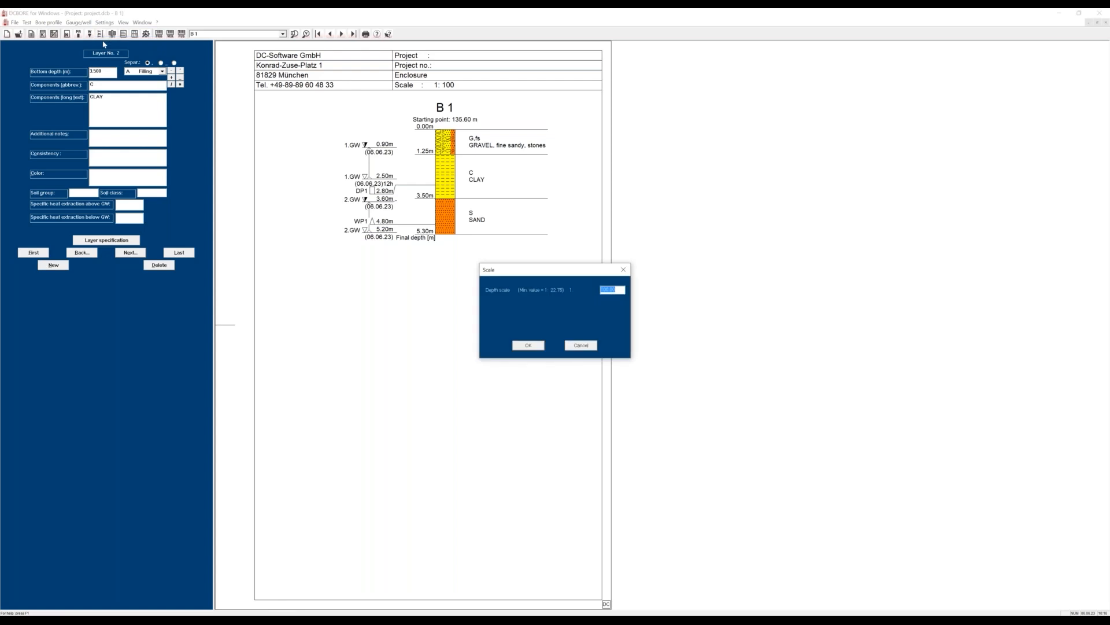
type("50")
left_click(525, 345)
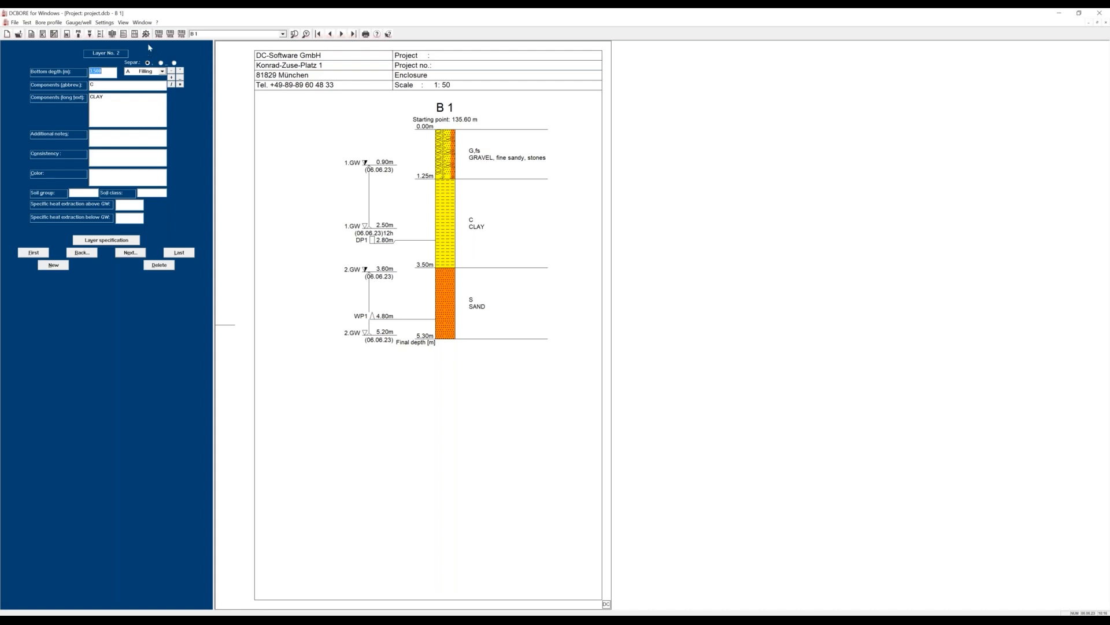
Include consistency and color in the layer descriptions shown beside the profile and apply the change.
left_click(105, 22)
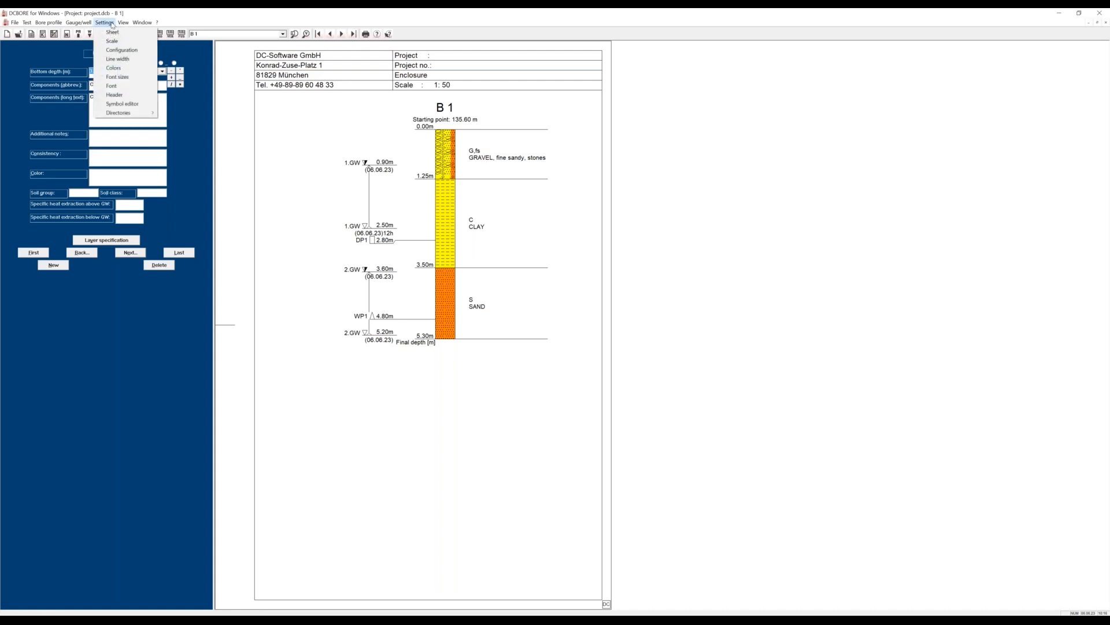
left_click(172, 44)
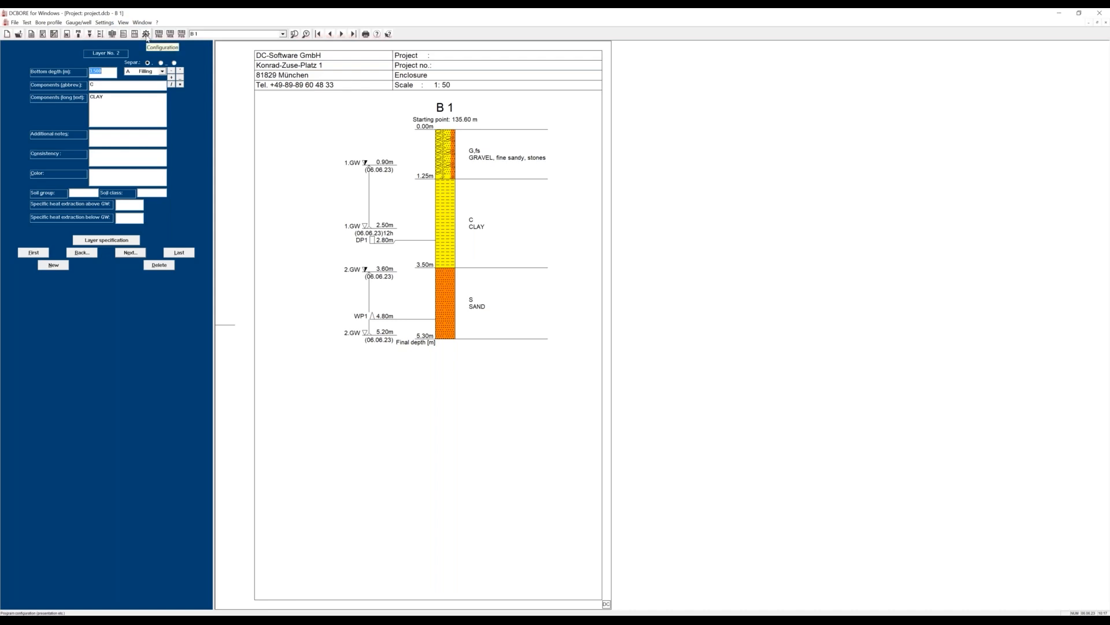
left_click(147, 36)
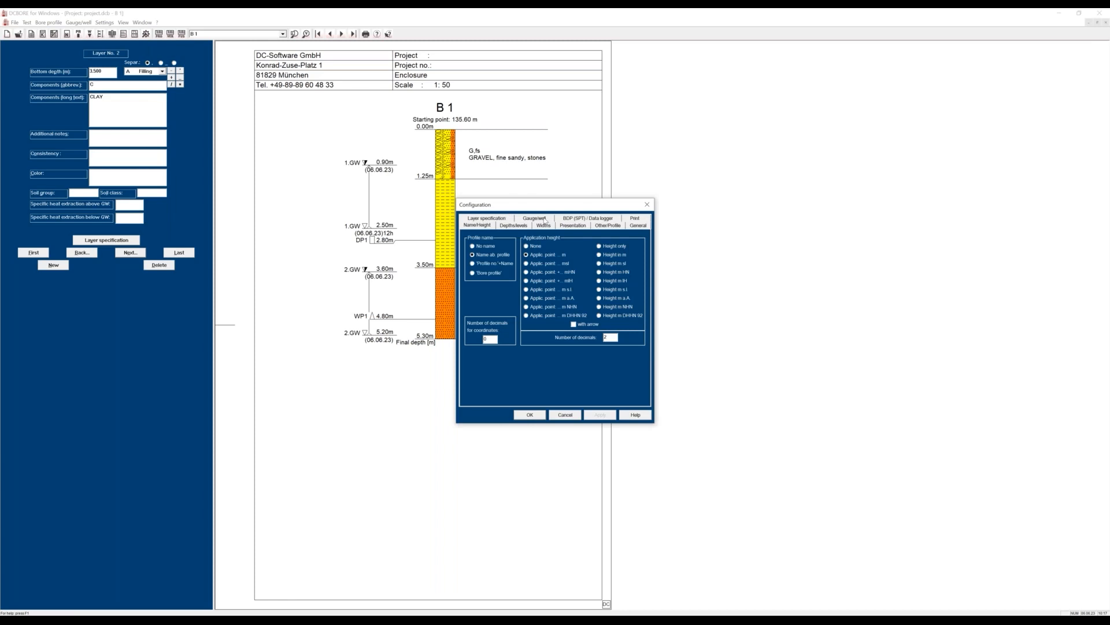
left_click(561, 227)
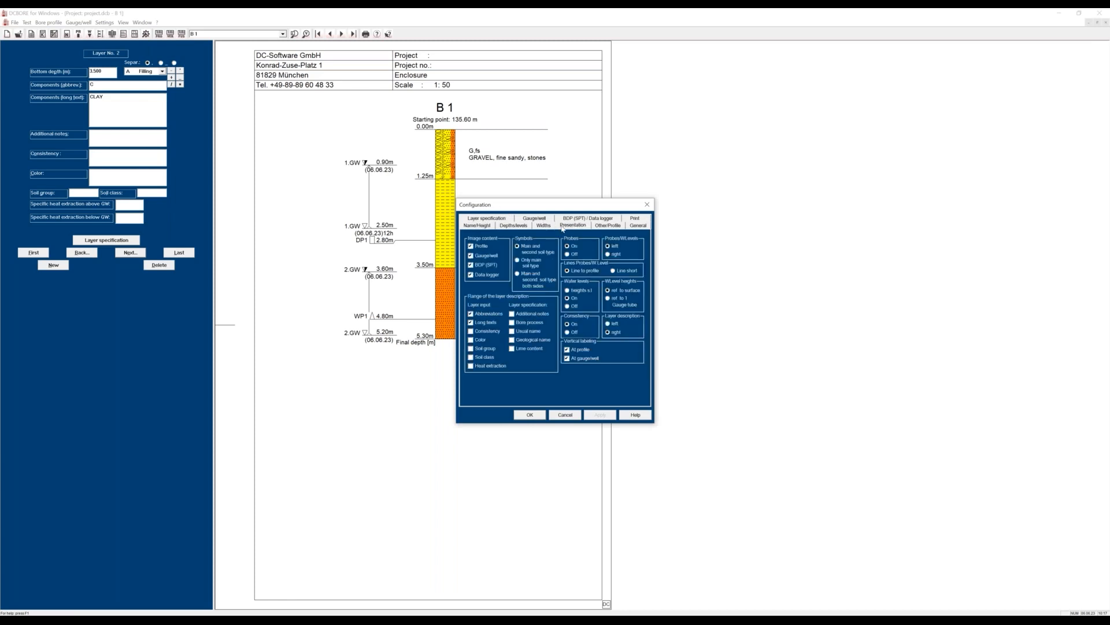
left_click_drag(549, 205, 674, 184)
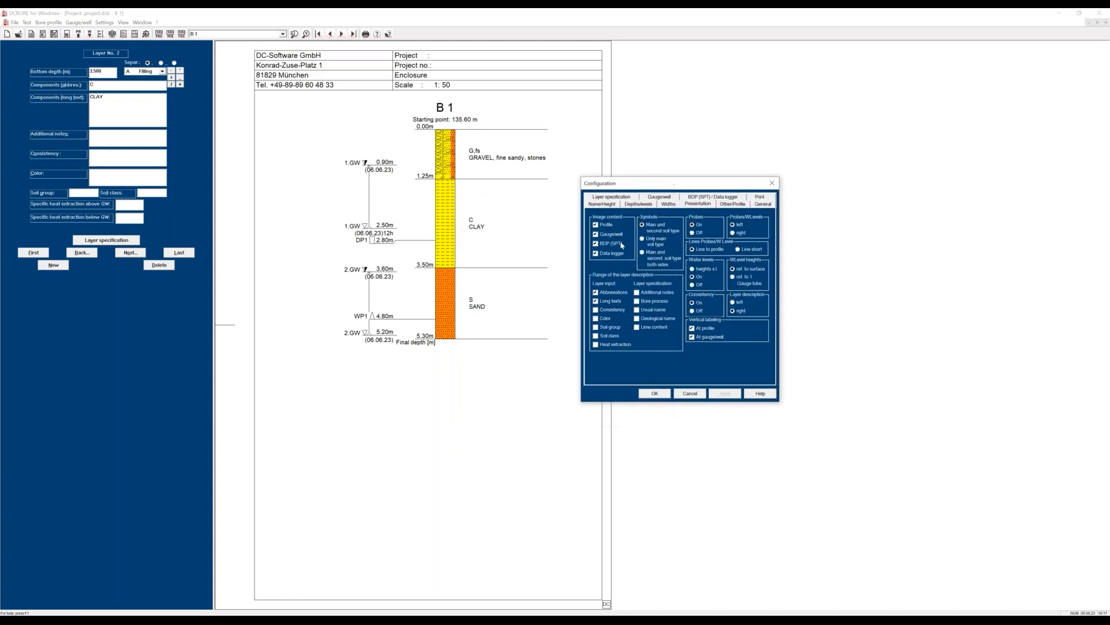
left_click(596, 311)
left_click(597, 318)
left_click(713, 394)
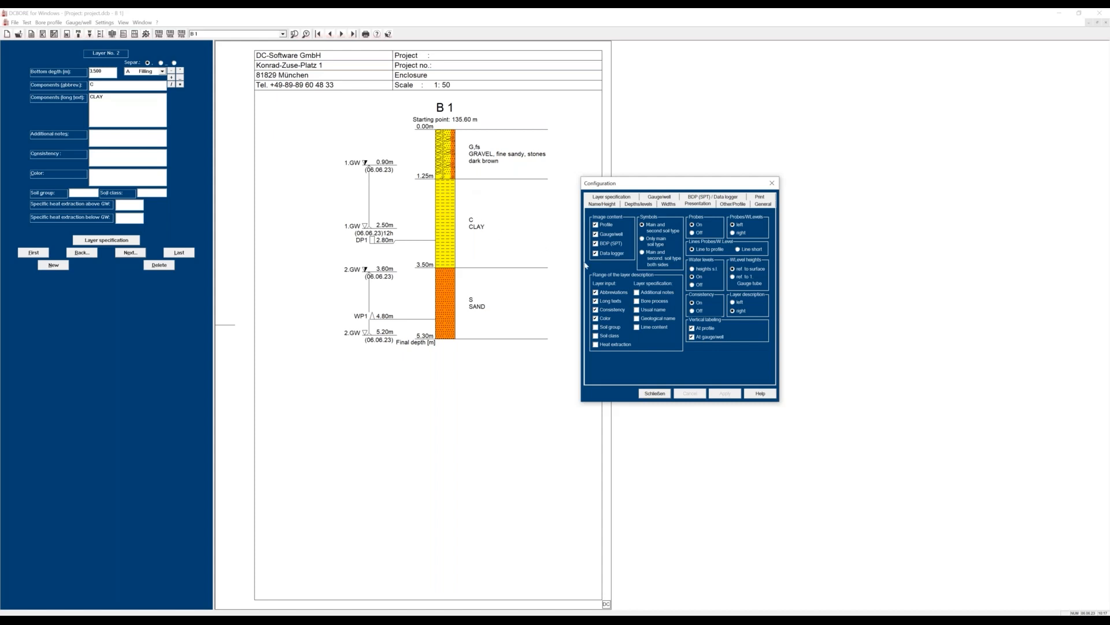
Hide the long texts in the profile's layer descriptions and close the configuration.
left_click(603, 303)
left_click(719, 397)
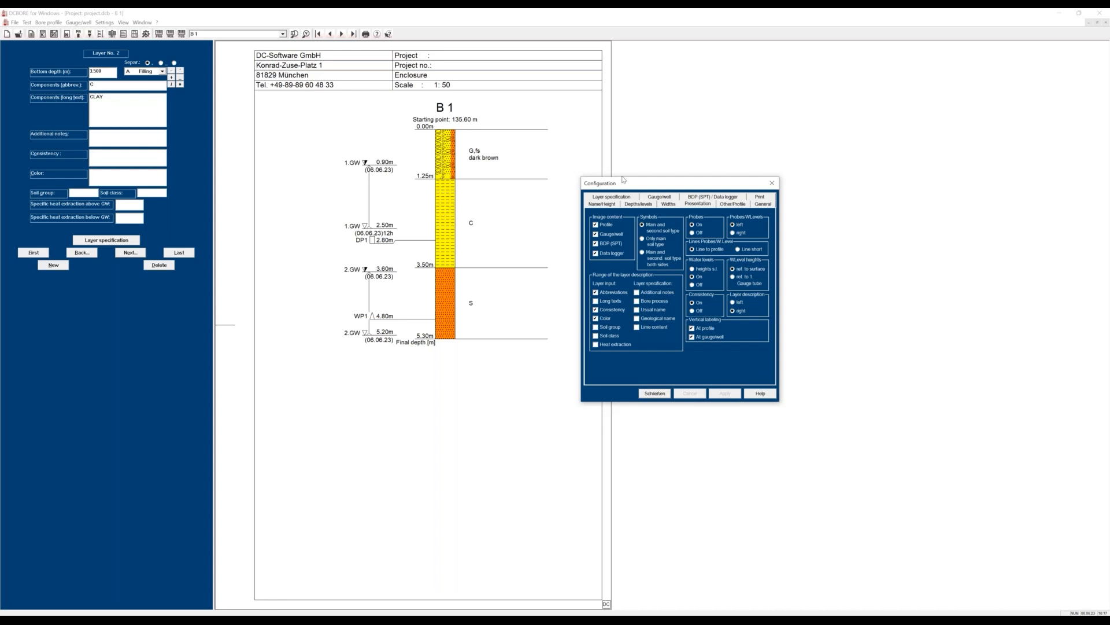
left_click(655, 393)
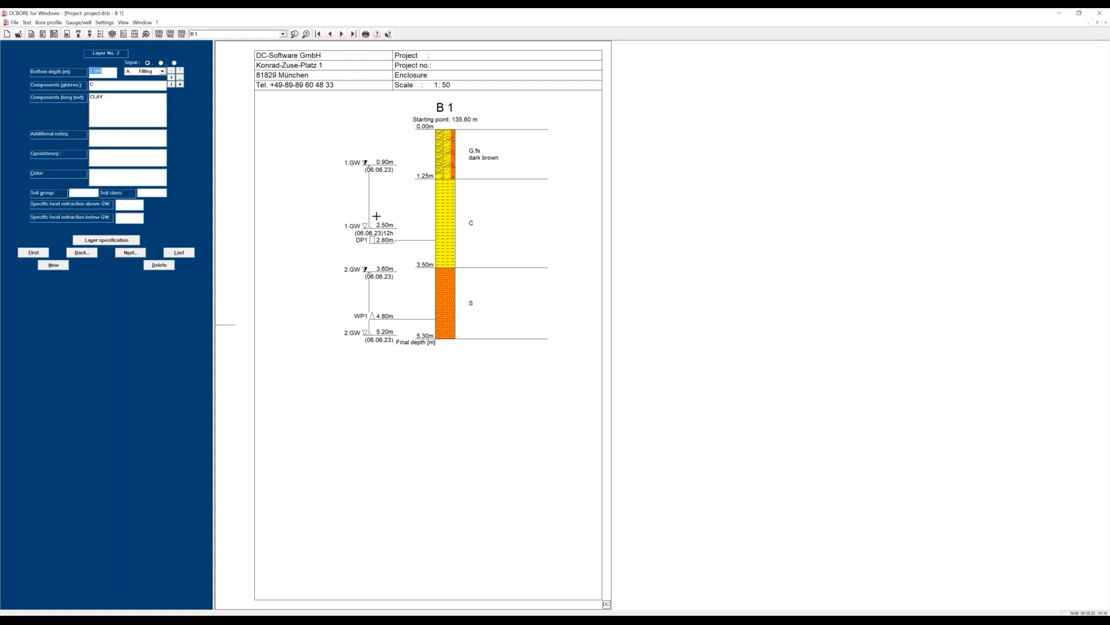
In the gravel layer's specification, enter the remark "Tertiaer" and the drilling description "hard to bore".
left_click(24, 256)
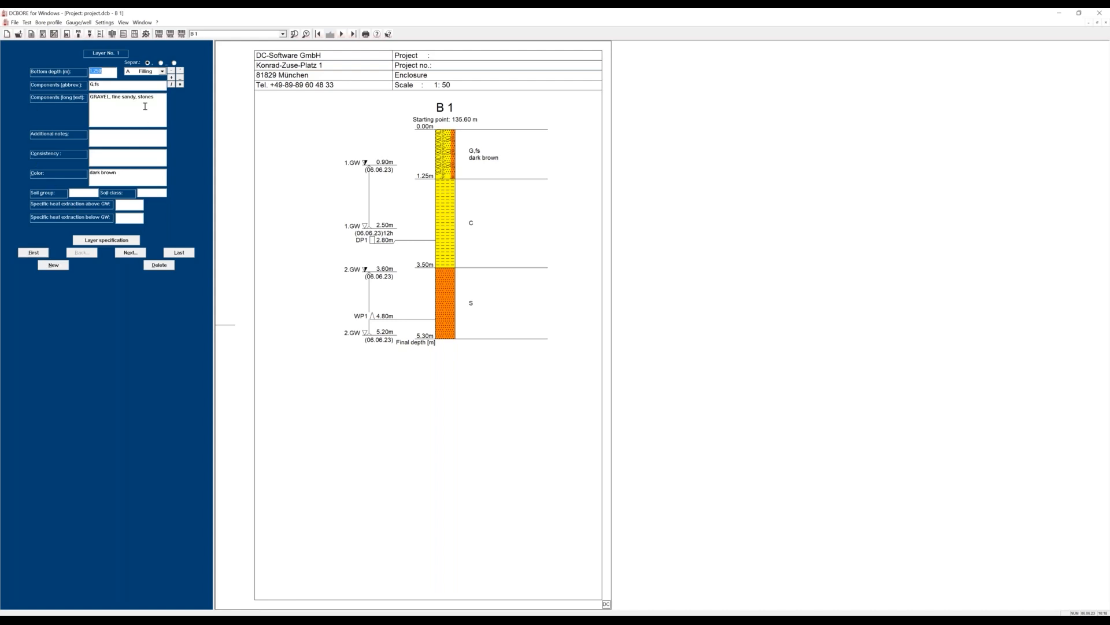
left_click(100, 241)
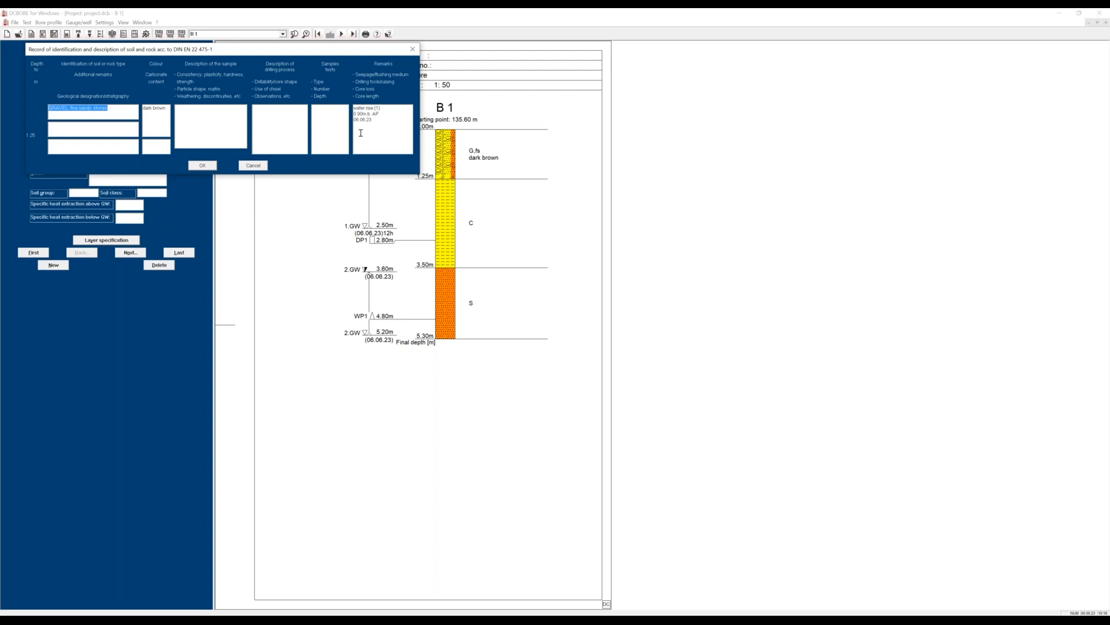
left_click(67, 128)
type("Q")
key("BackSpace")
left_click(264, 115)
type("hard to bore")
Store "hard to bore" as a reusable drilling description term, view the colour suggestions, and accept the gravel layer's specification.
left_click_drag(280, 108, 253, 118)
right_click(263, 110)
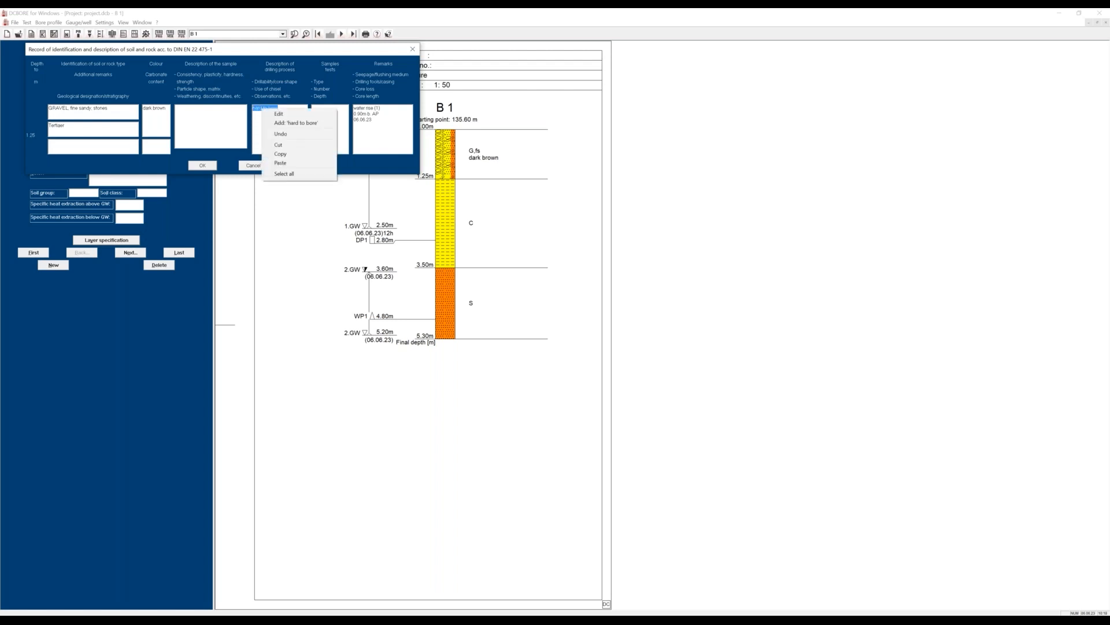
left_click(274, 124)
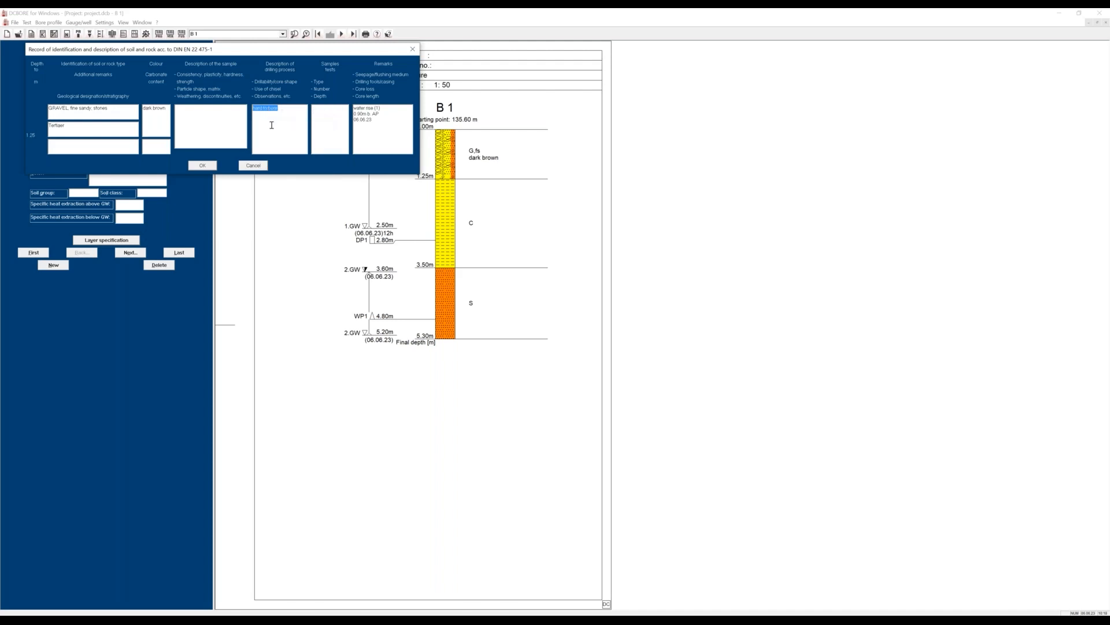
left_click_drag(167, 109, 144, 110)
right_click(149, 110)
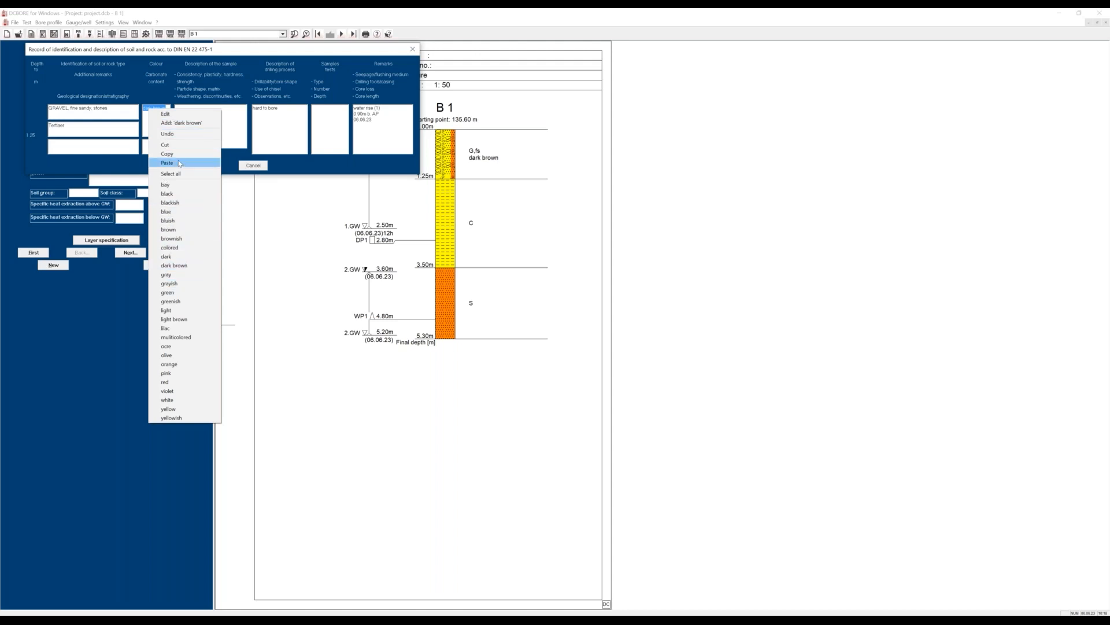
left_click(272, 169)
left_click(205, 166)
Try the stored terms "hard to bore" and "black" in the clay layer's specification, then discard the entries.
left_click(128, 253)
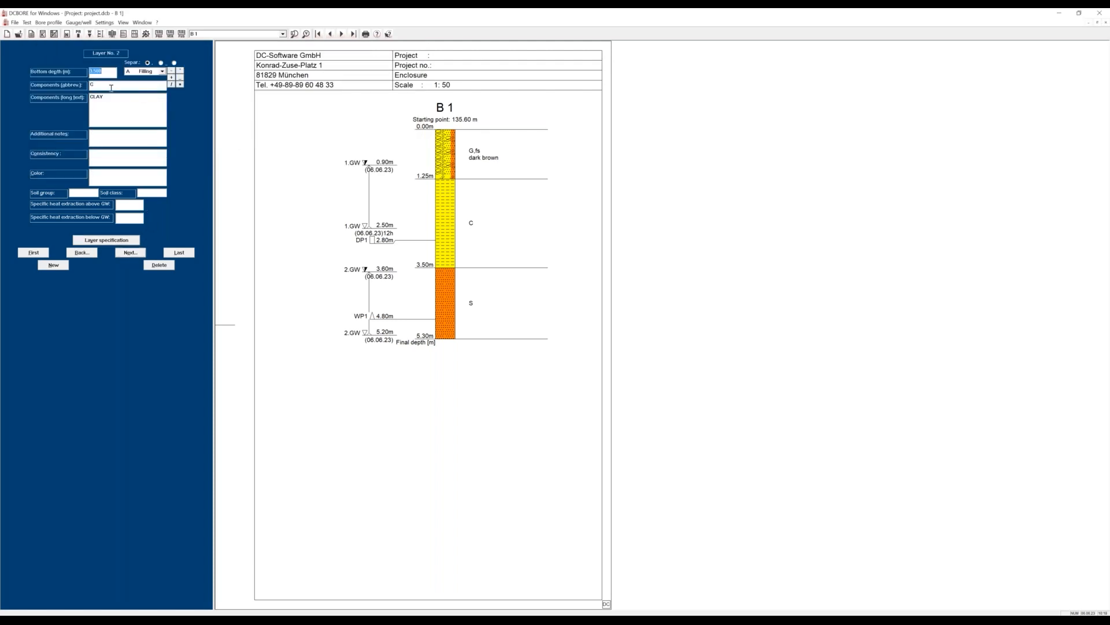
left_click(94, 240)
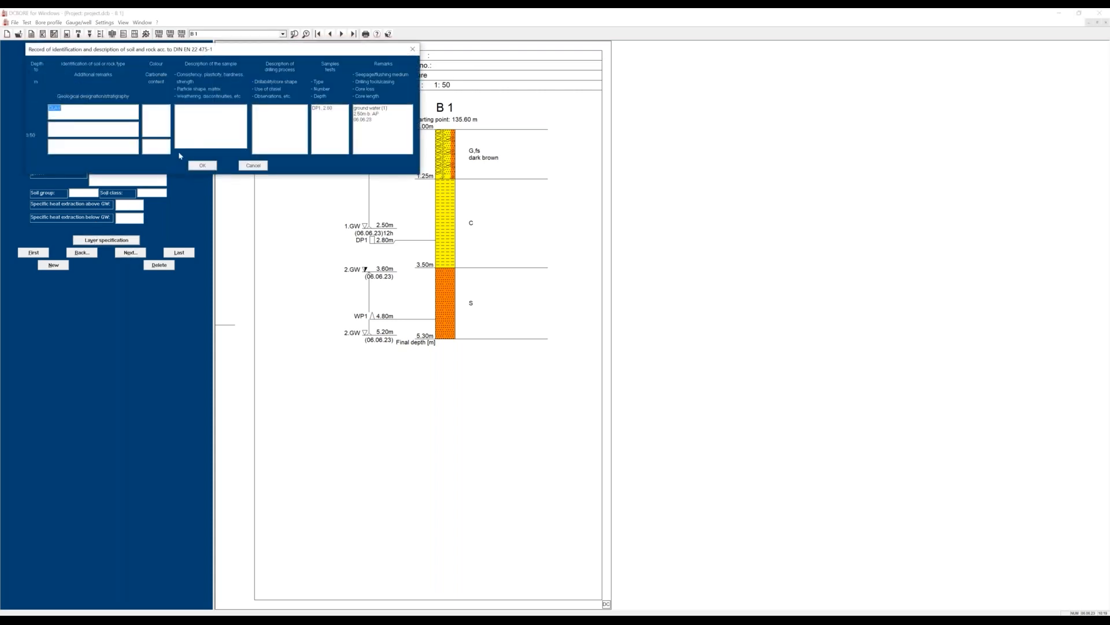
right_click(266, 115)
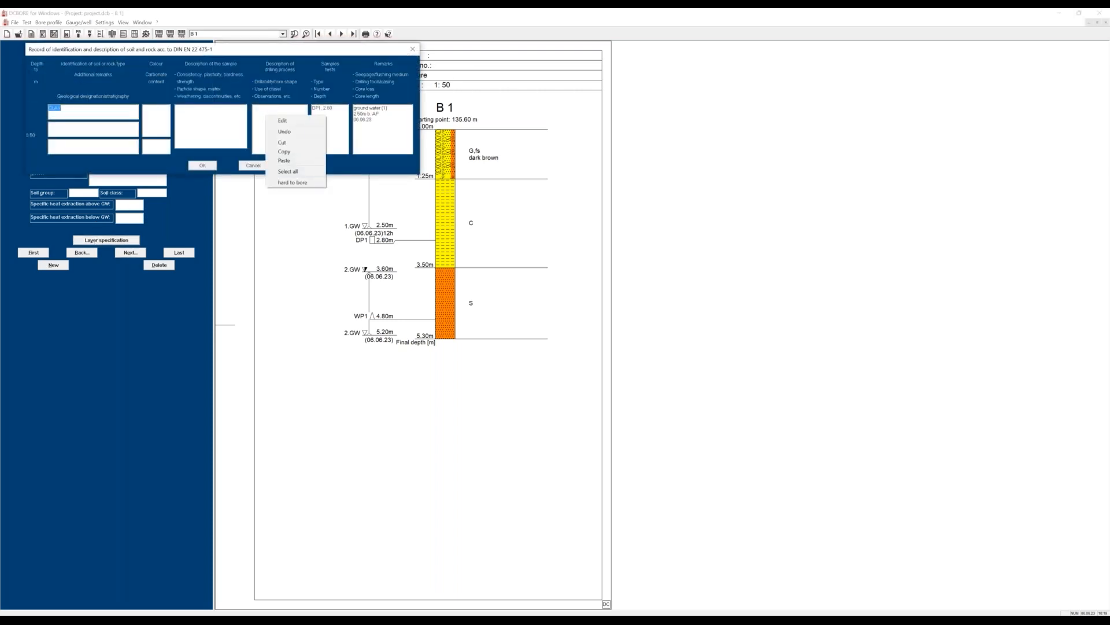
left_click(292, 183)
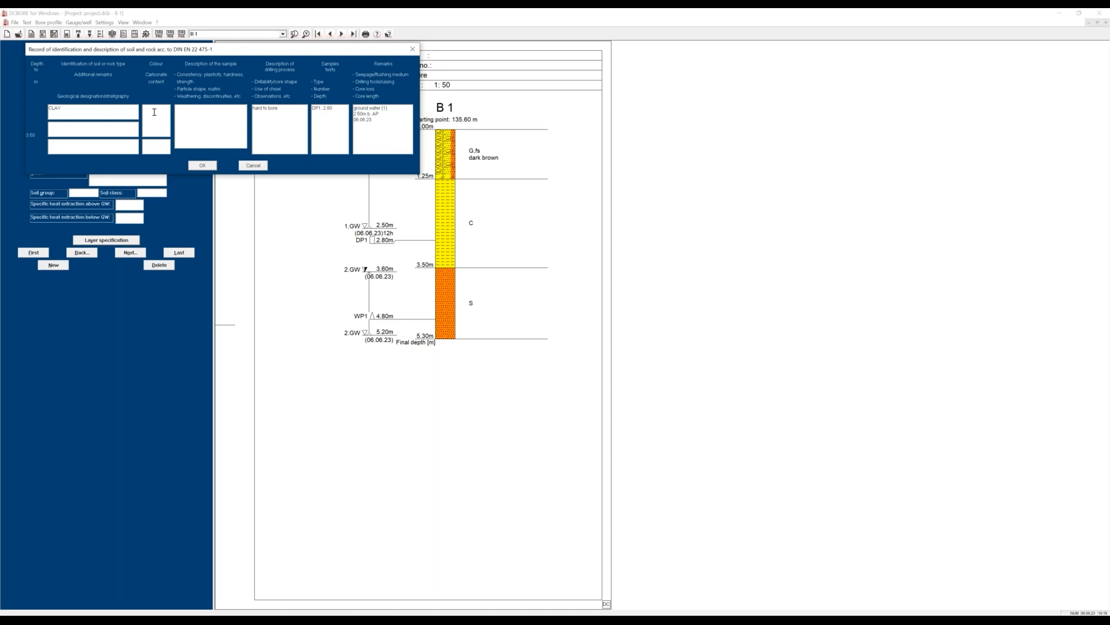
right_click(155, 112)
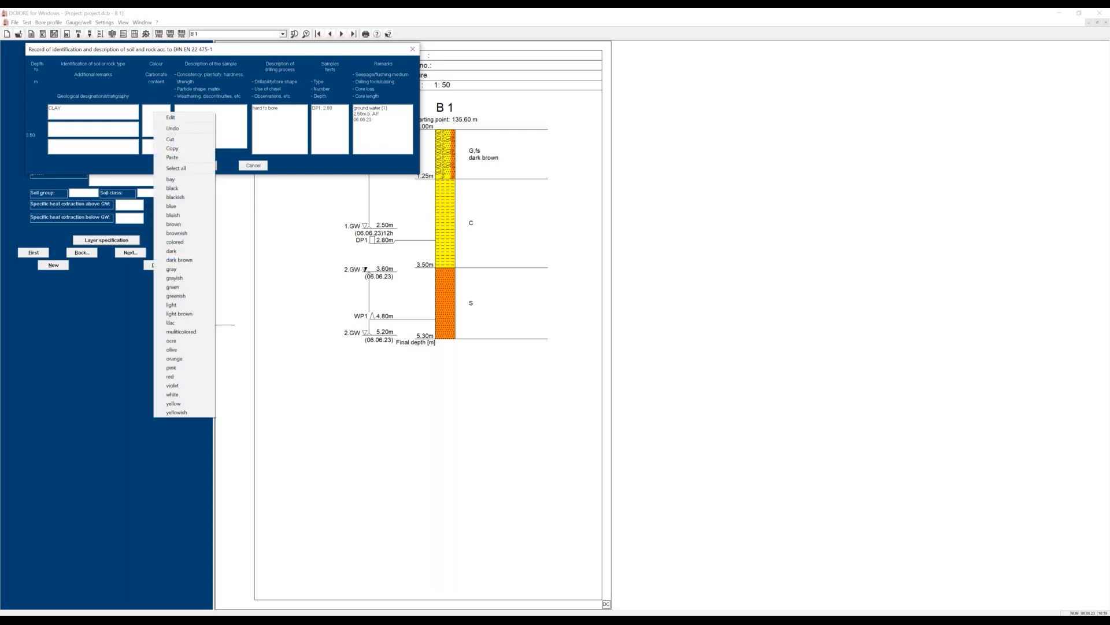
left_click(168, 188)
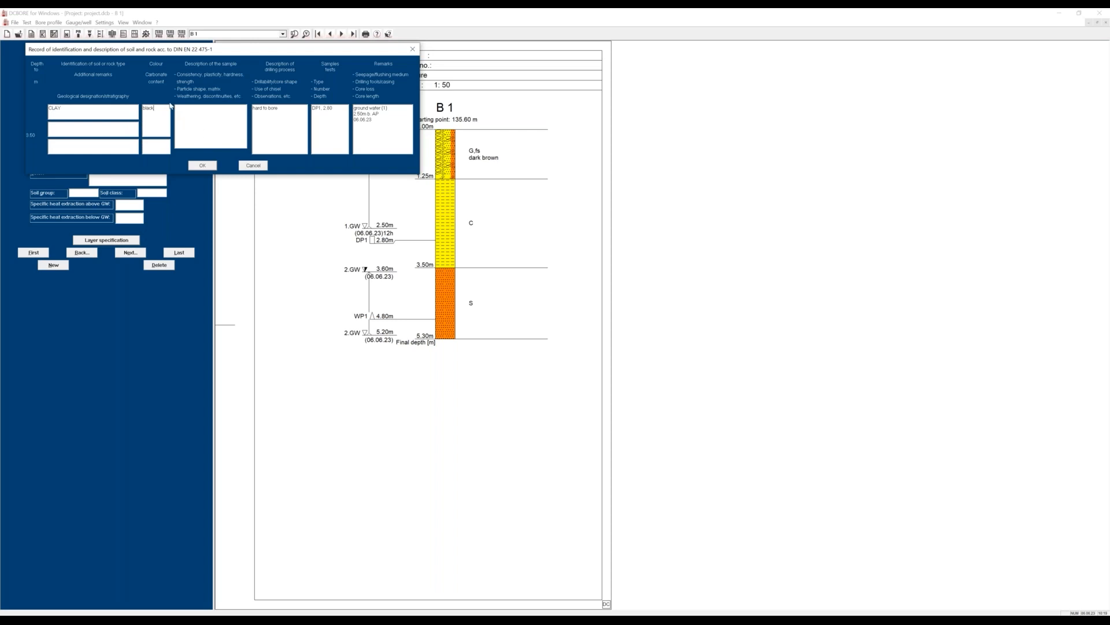
right_click(157, 117)
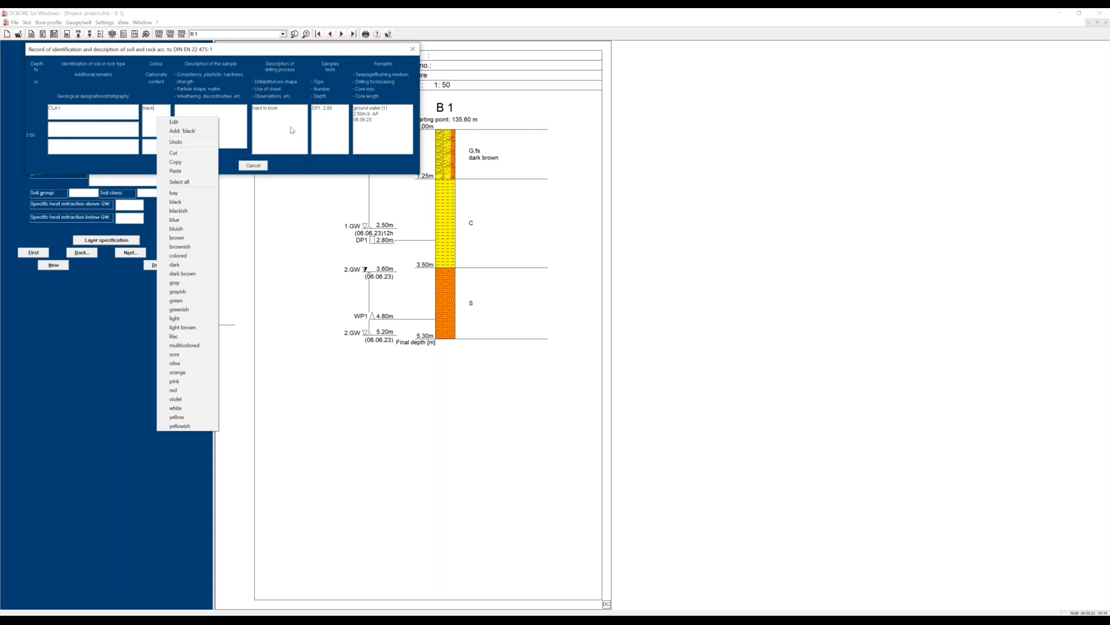
right_click(292, 129)
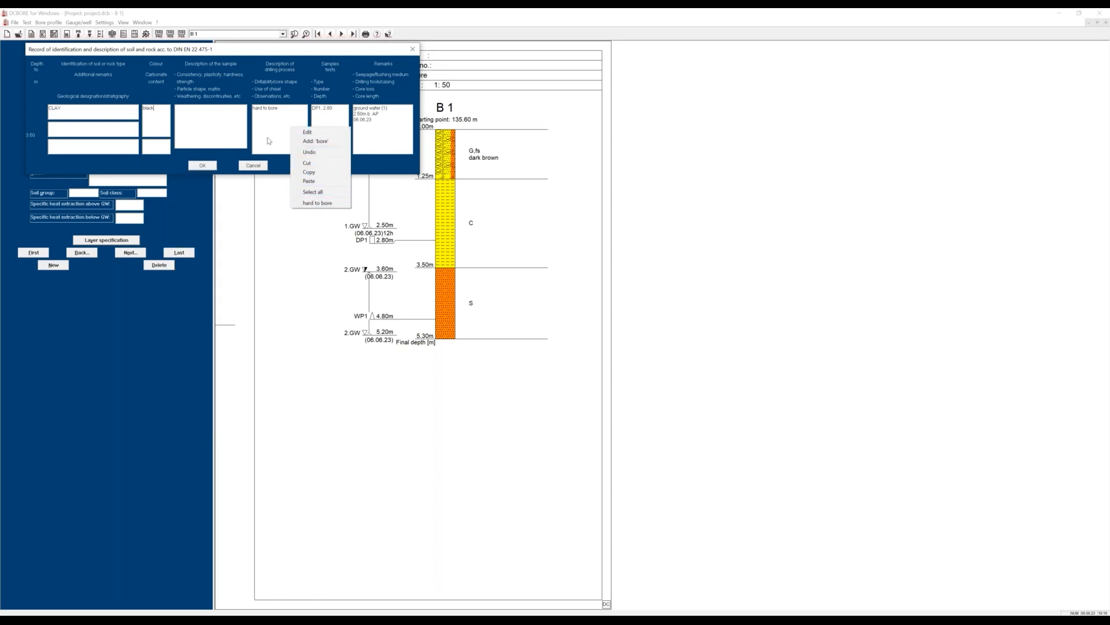
left_click(260, 166)
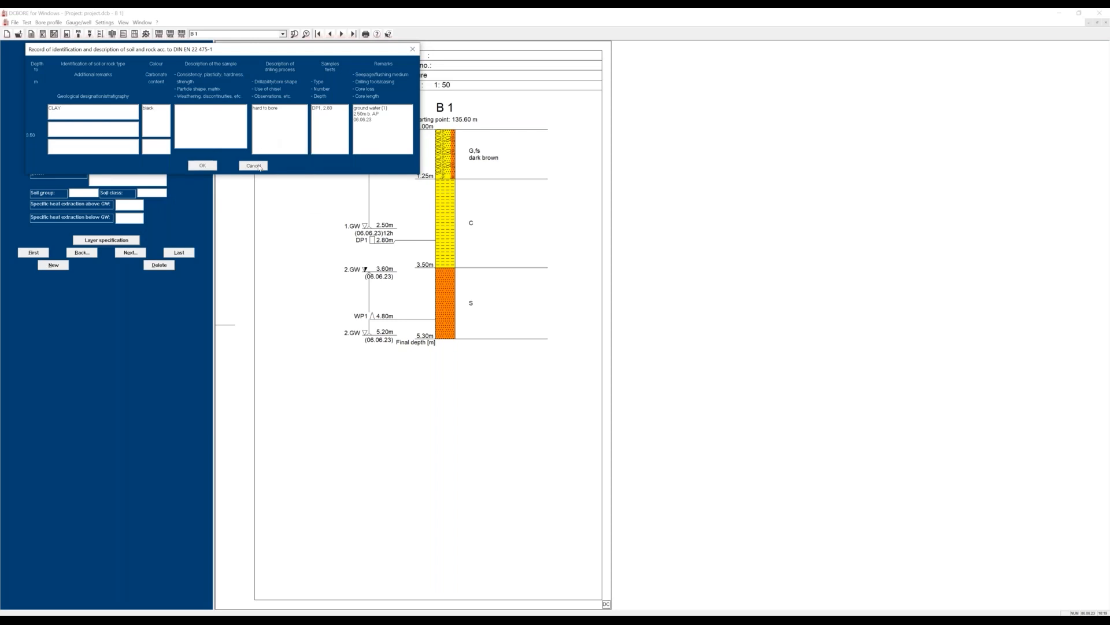
left_click(260, 166)
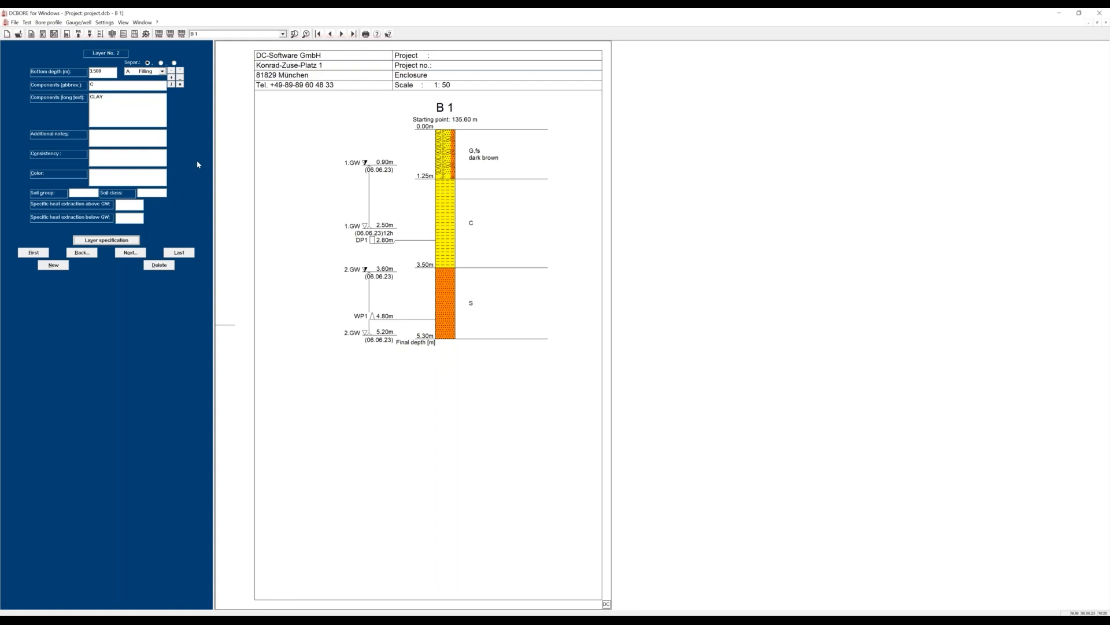
Switch from the profile to the layer specification form and go to the gravel layer's drilling progress cell.
left_click(55, 36)
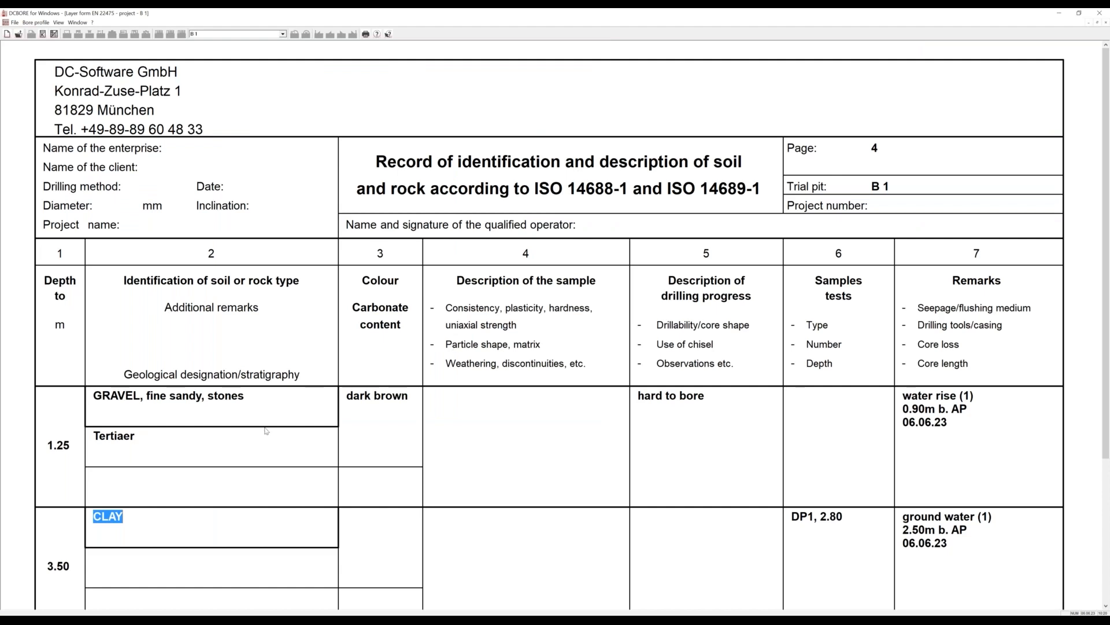
scroll(354, 413, "down", 3)
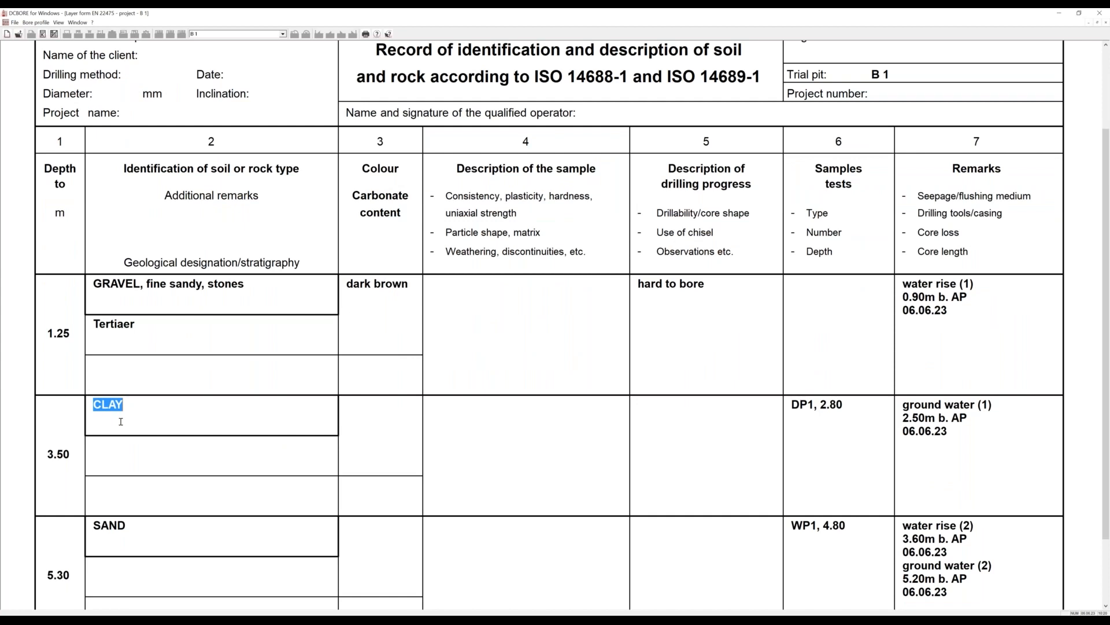
left_click(150, 375)
key("Tab")
key("Tab")
Insert the stored term "hard to bore" in the clay layer's description of drilling progress on the form.
key("Tab")
key("ctrl+c")
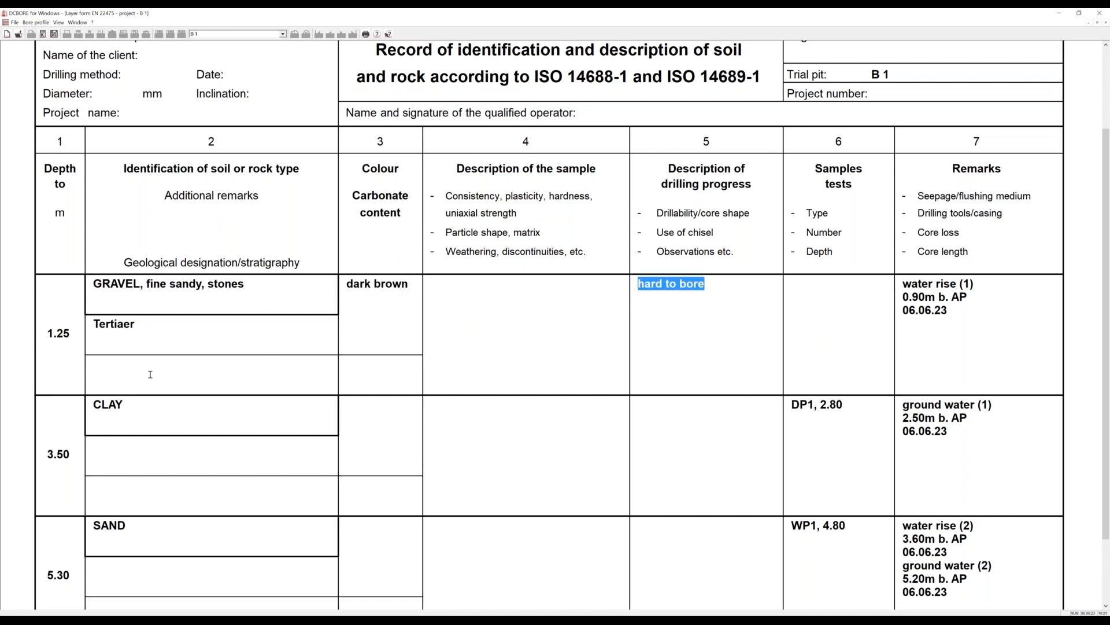
key("Tab")
key("Tab")
key("Tab")
left_click(131, 447)
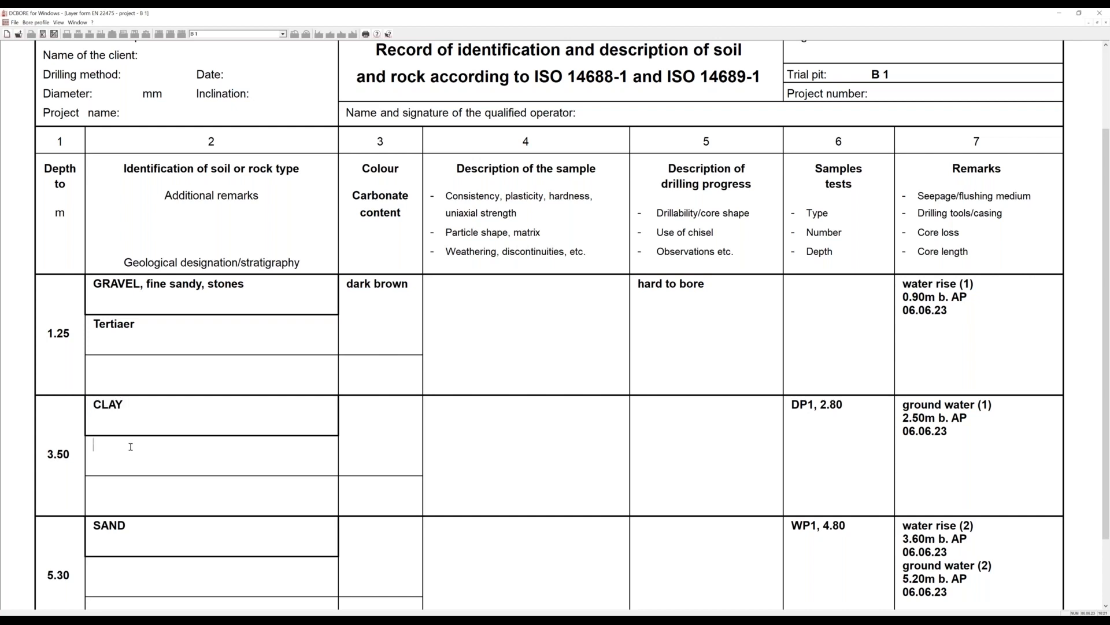
right_click(647, 433)
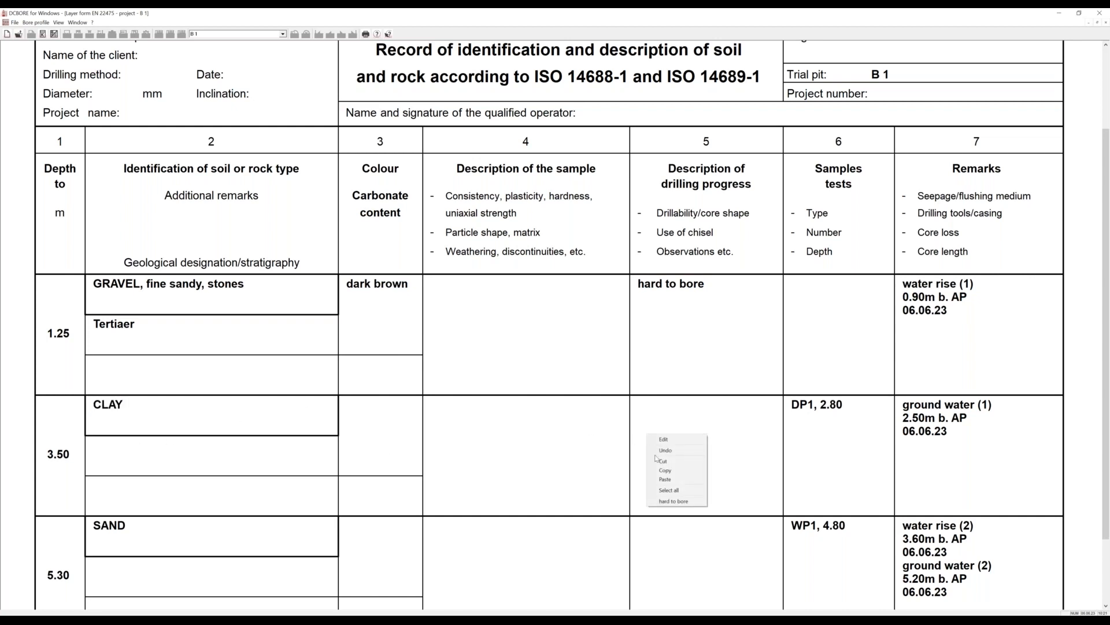
left_click(665, 502)
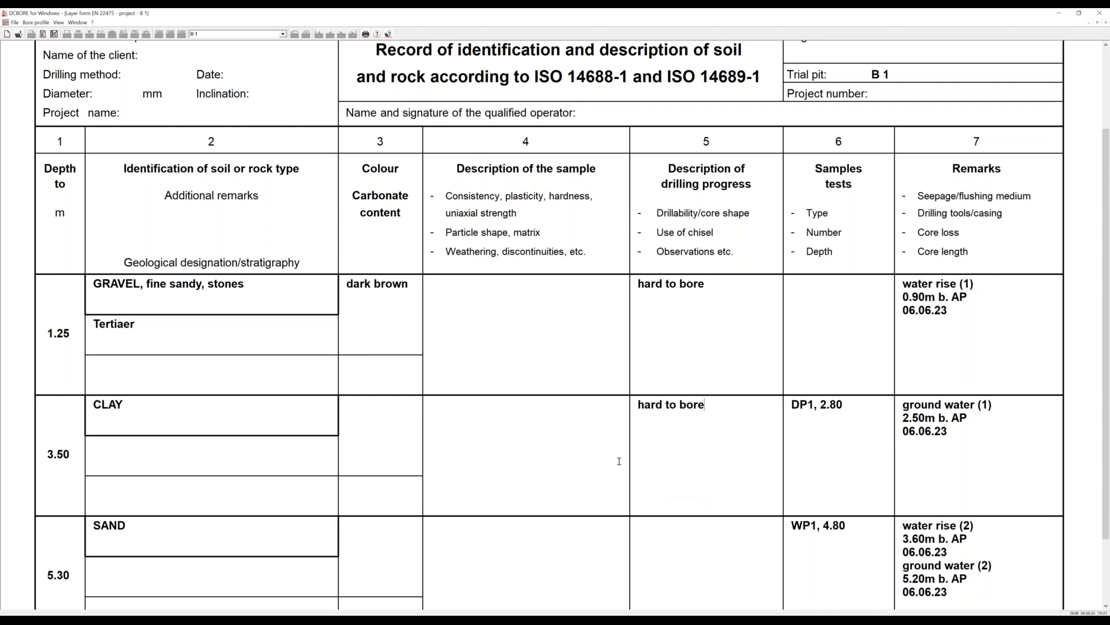
Return from the layer form to the borehole profile and open the project DEMO_E.DCB.
scroll(618, 461, "down", 1)
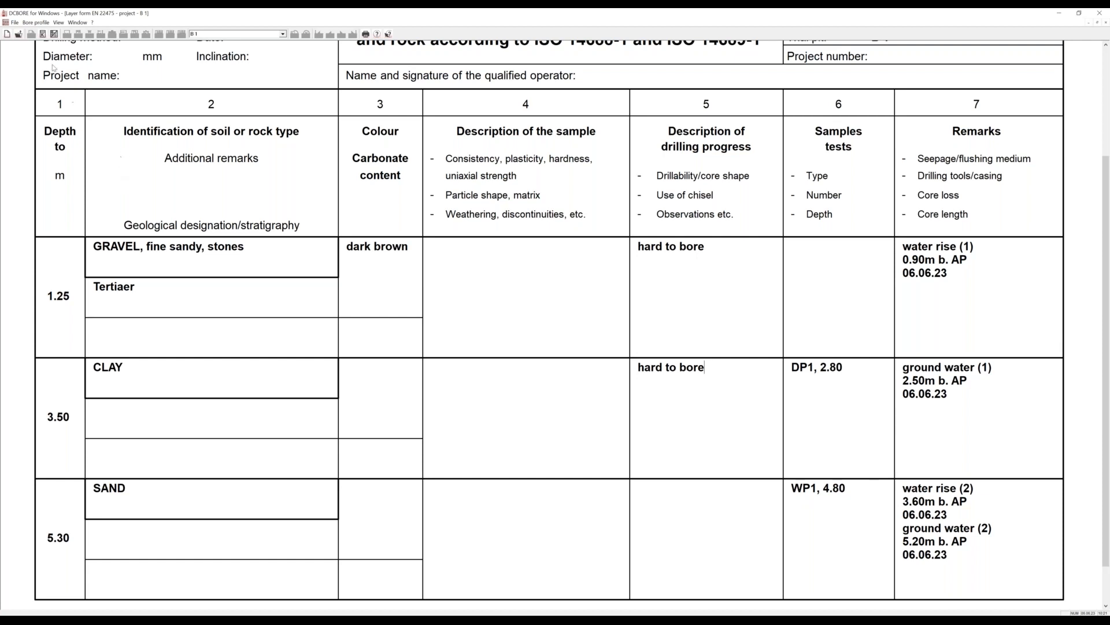
left_click(53, 35)
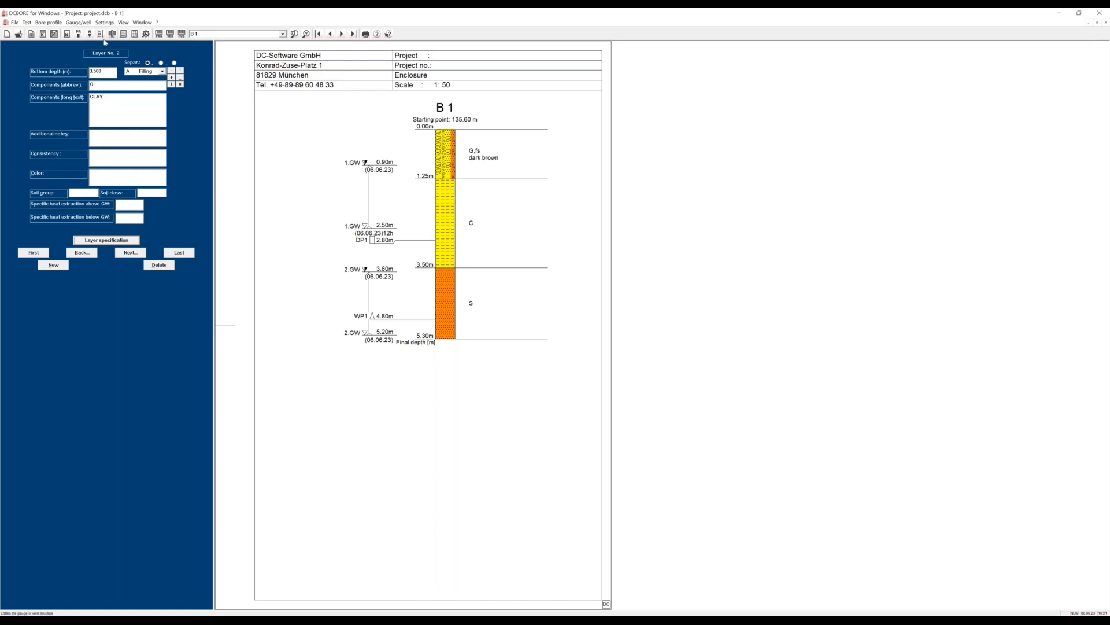
left_click(19, 35)
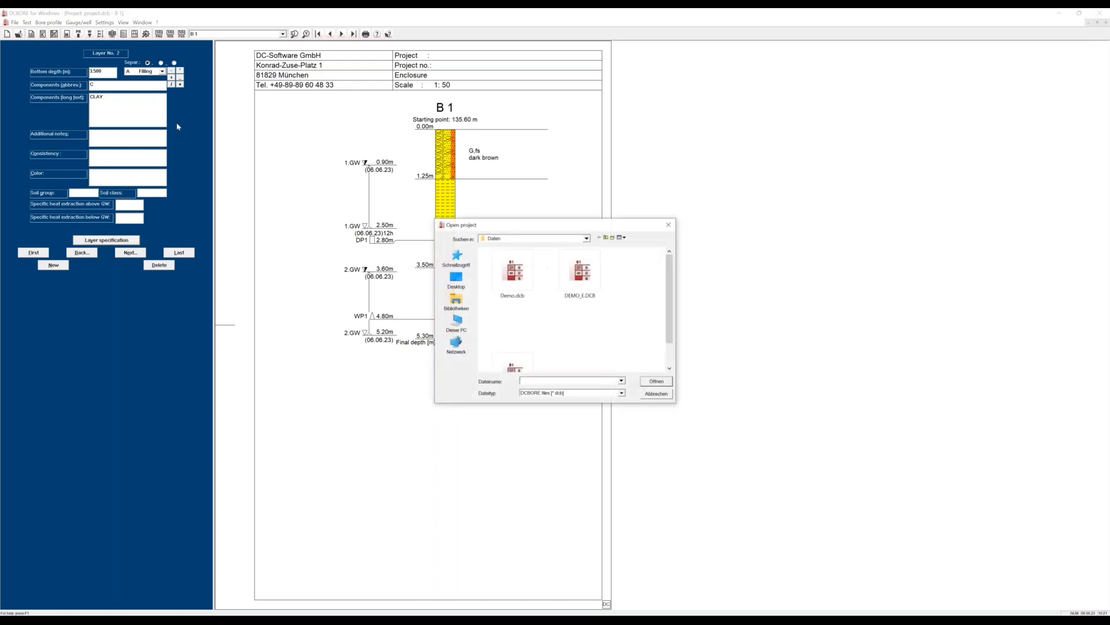
double_click(575, 273)
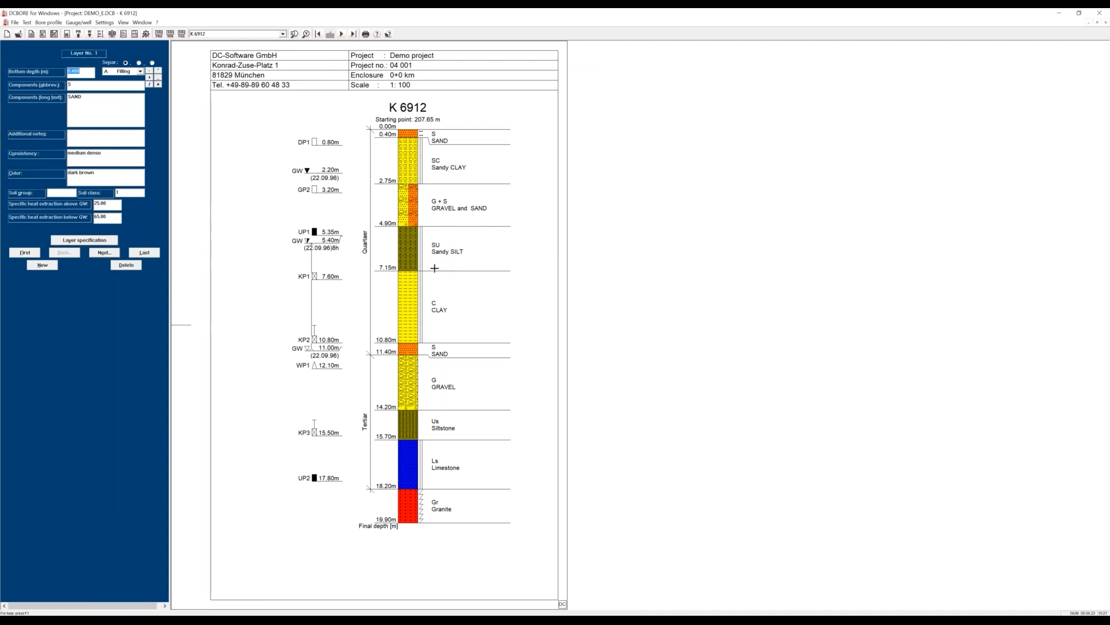
Display borehole KP 1054 and review the blow counts, penetration depths and solid tip settings in its SPT table.
left_click(282, 34)
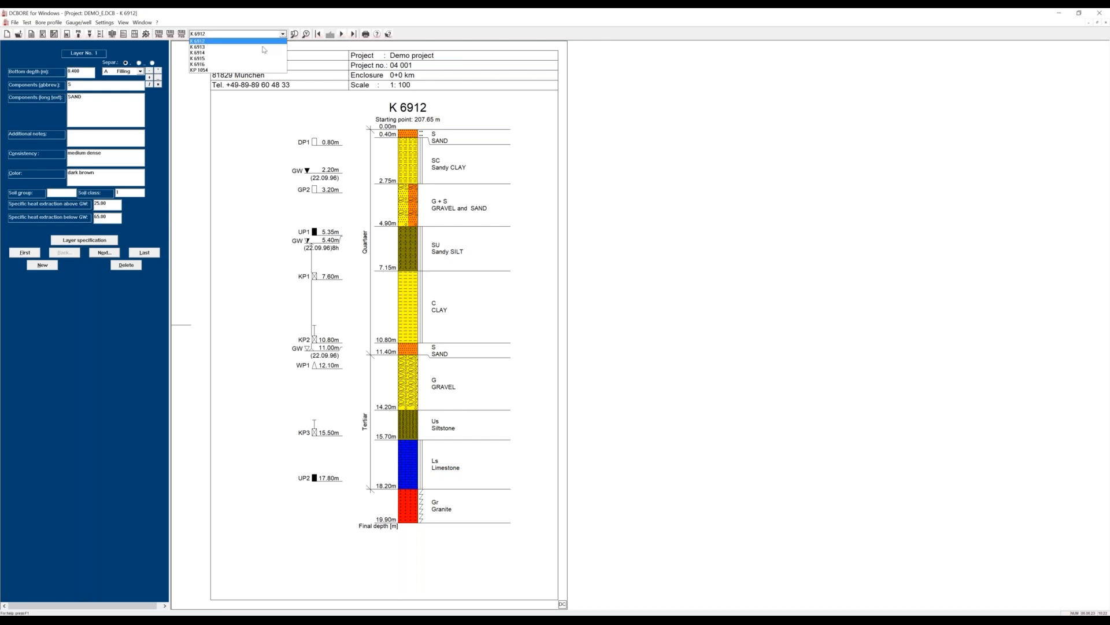
left_click(241, 70)
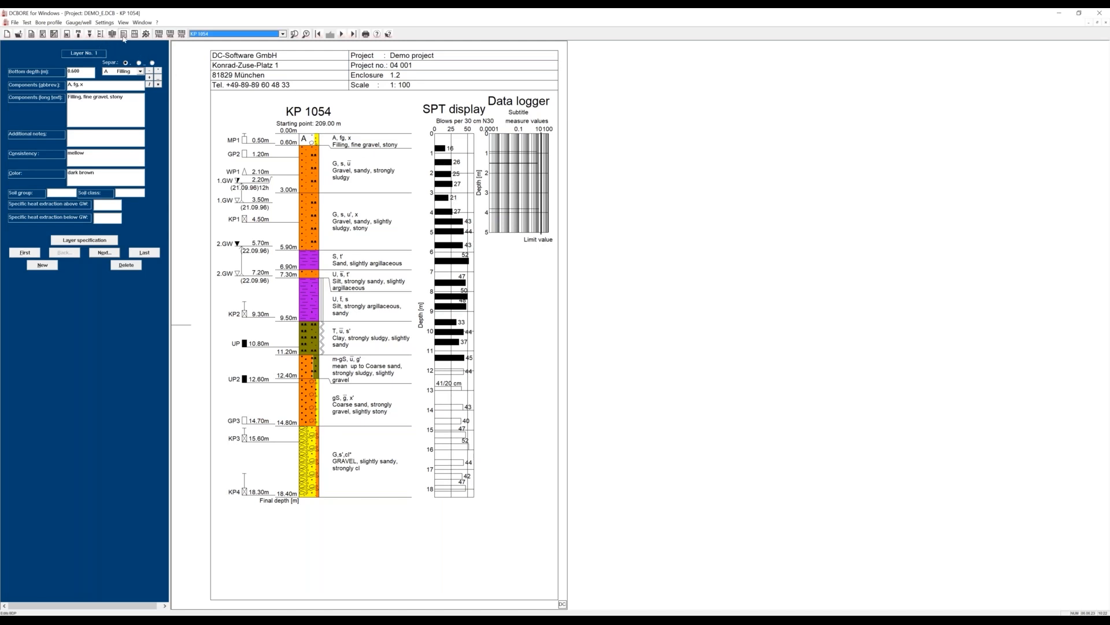
left_click(124, 34)
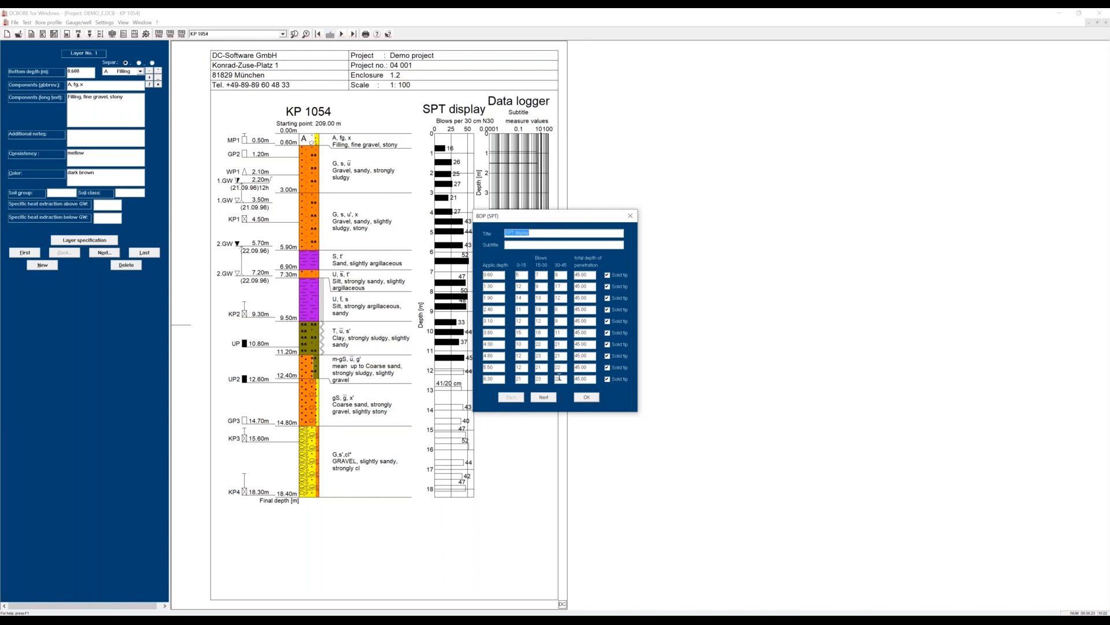
left_click(543, 397)
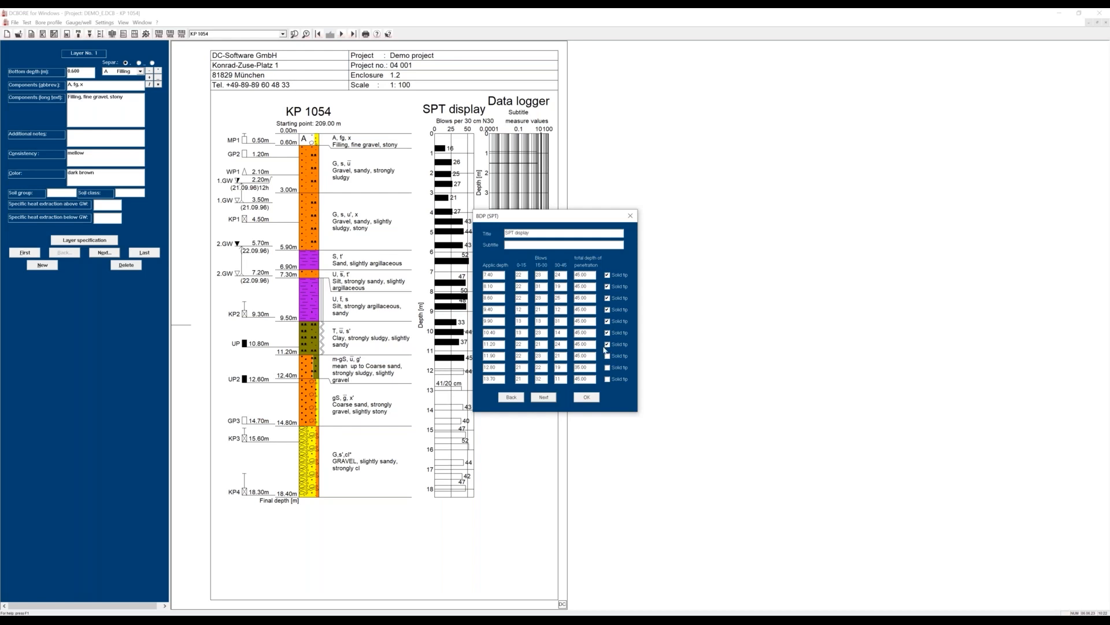
left_click(588, 397)
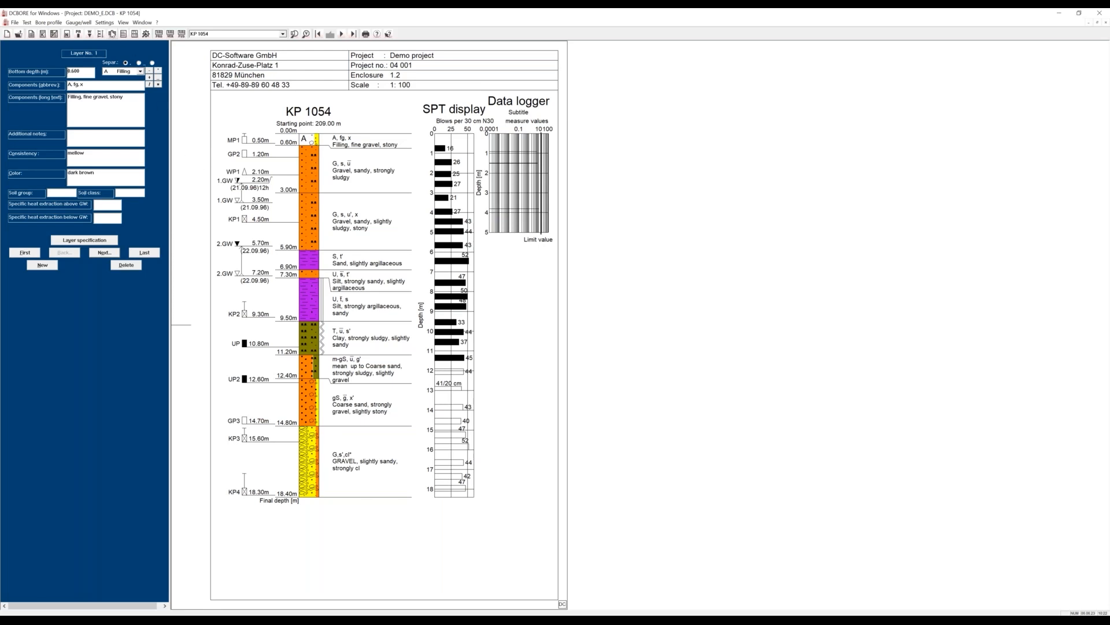
Examine the well head options for KP 1054 and the dimensions of the well casing over ground, without adding anything.
left_click(113, 35)
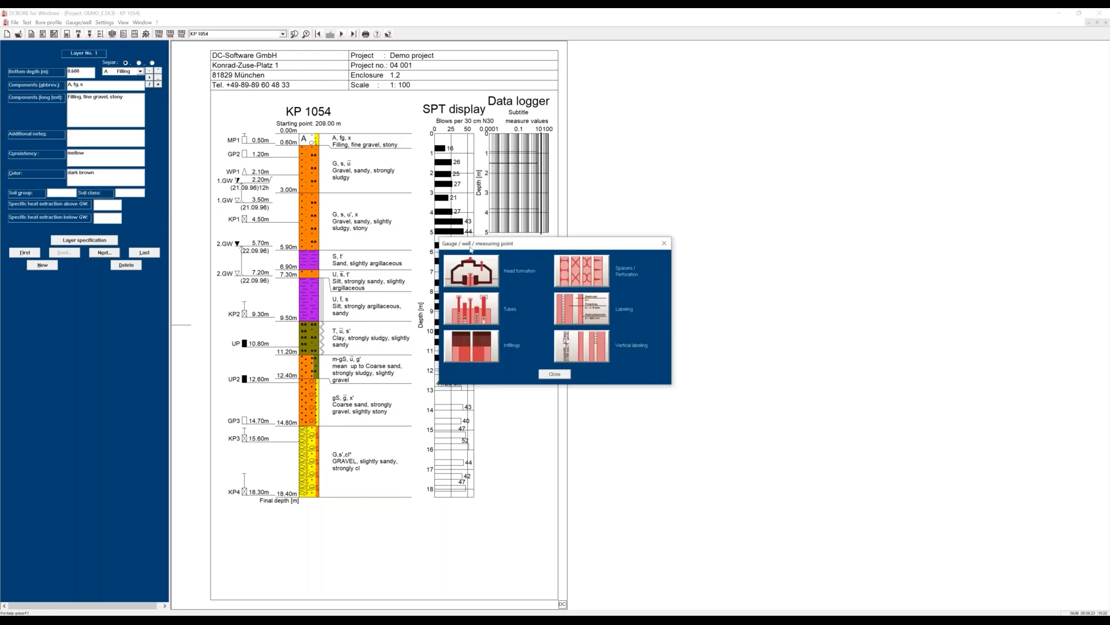
left_click_drag(519, 247, 479, 234)
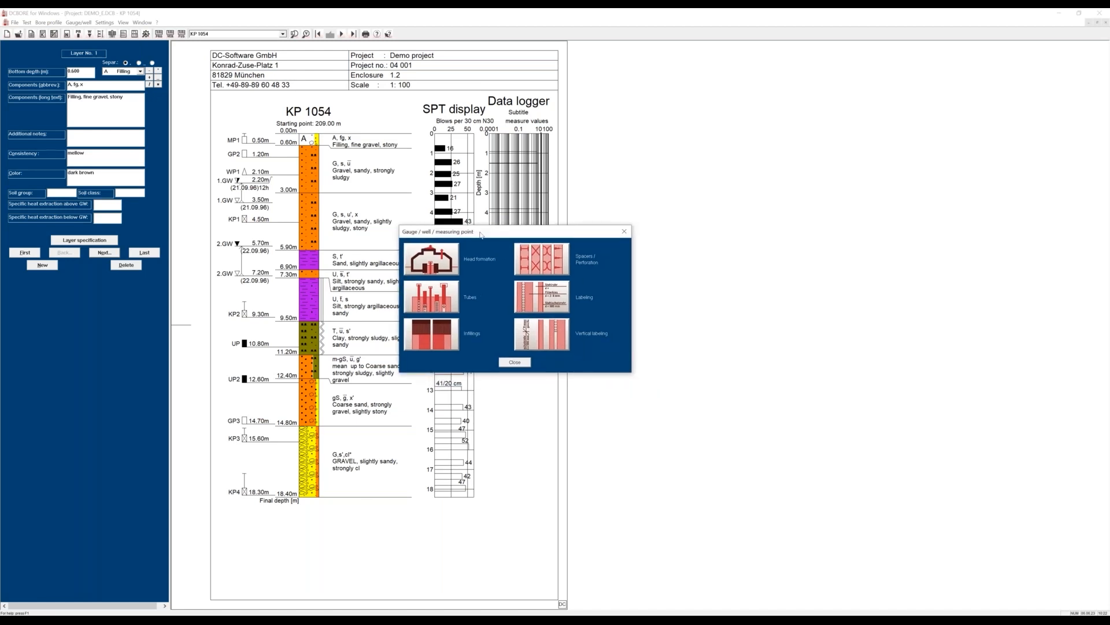
left_click(443, 265)
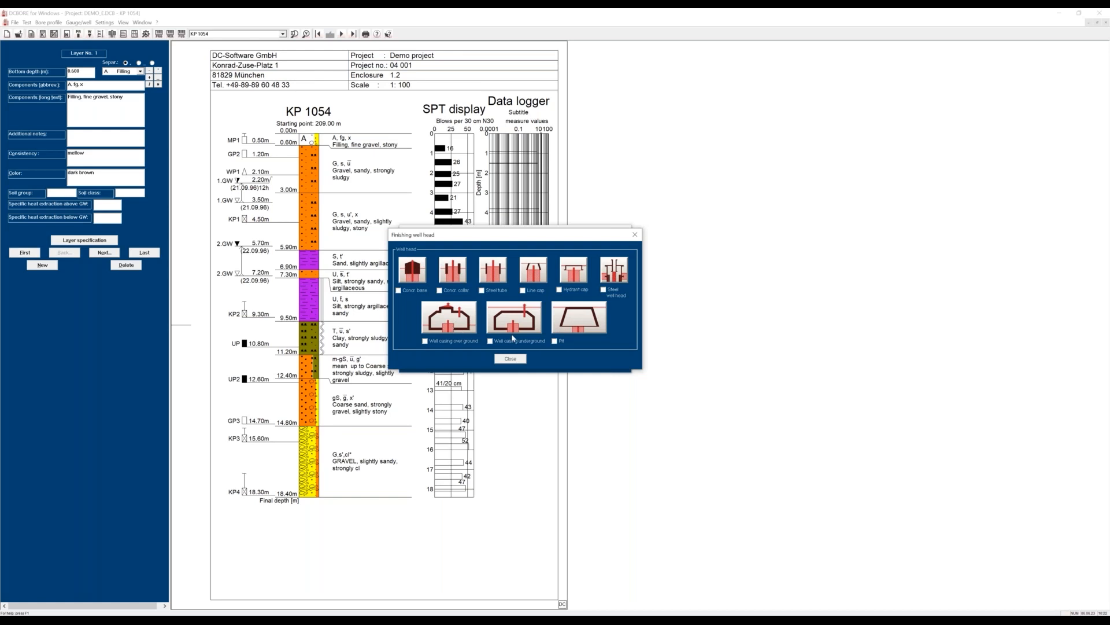
left_click(443, 327)
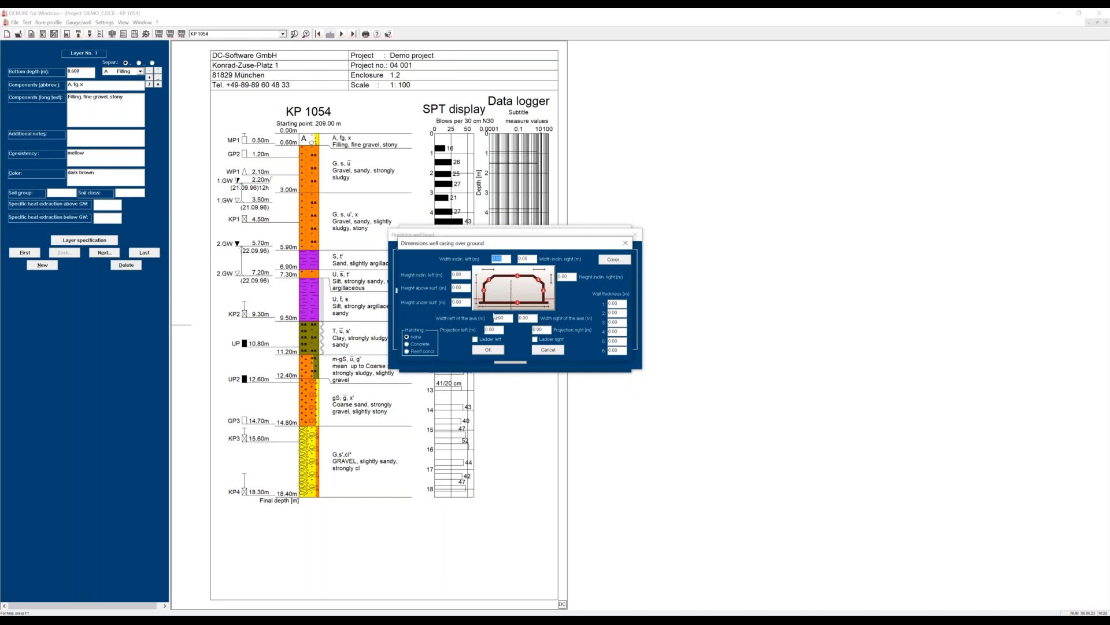
left_click(551, 351)
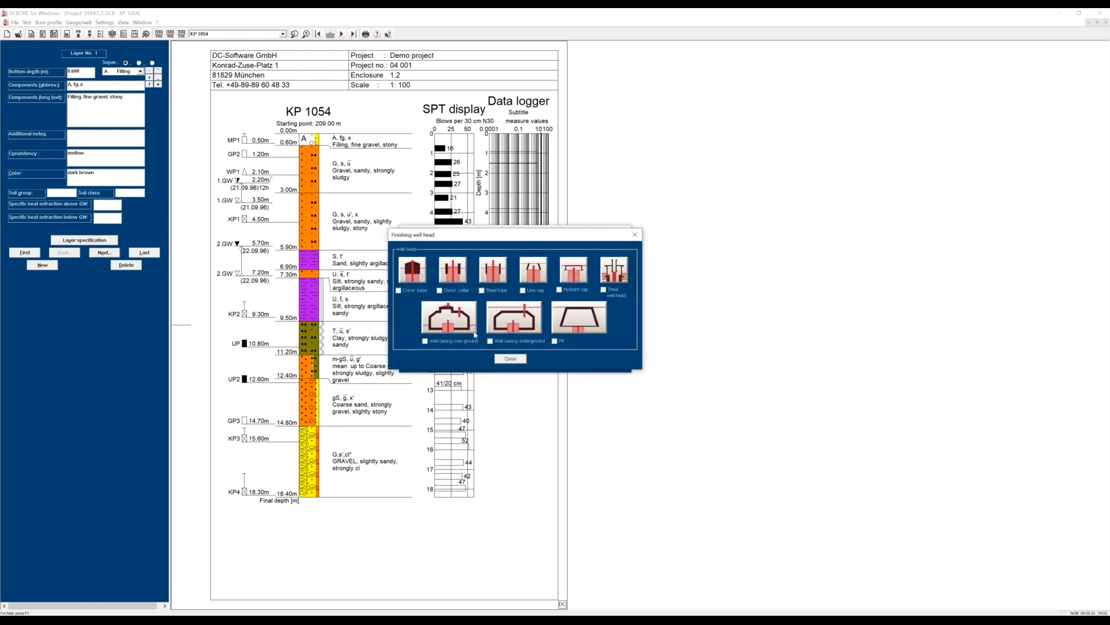
left_click(510, 359)
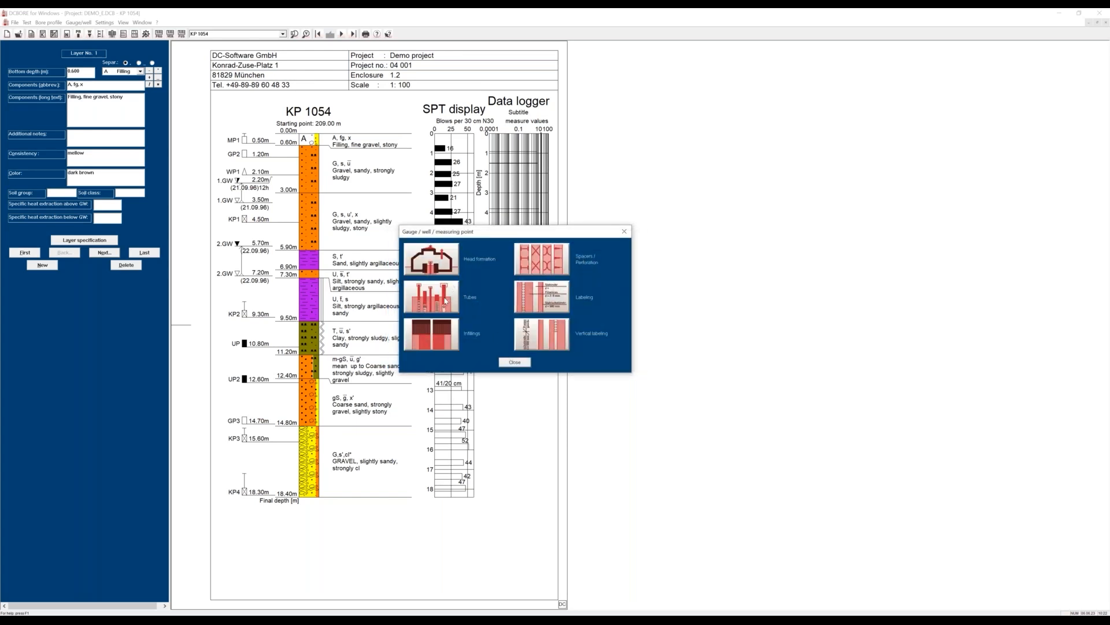
Examine the gauge/well tube settings and available tube sector types for KP 1054, discarding the new tube sector.
left_click(445, 300)
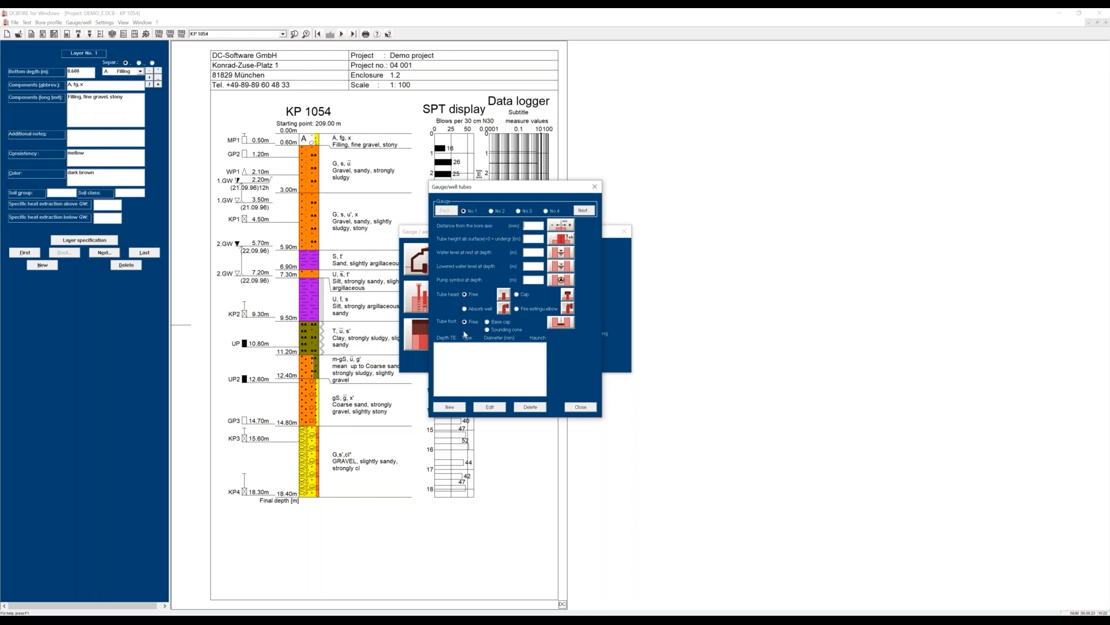
double_click(461, 355)
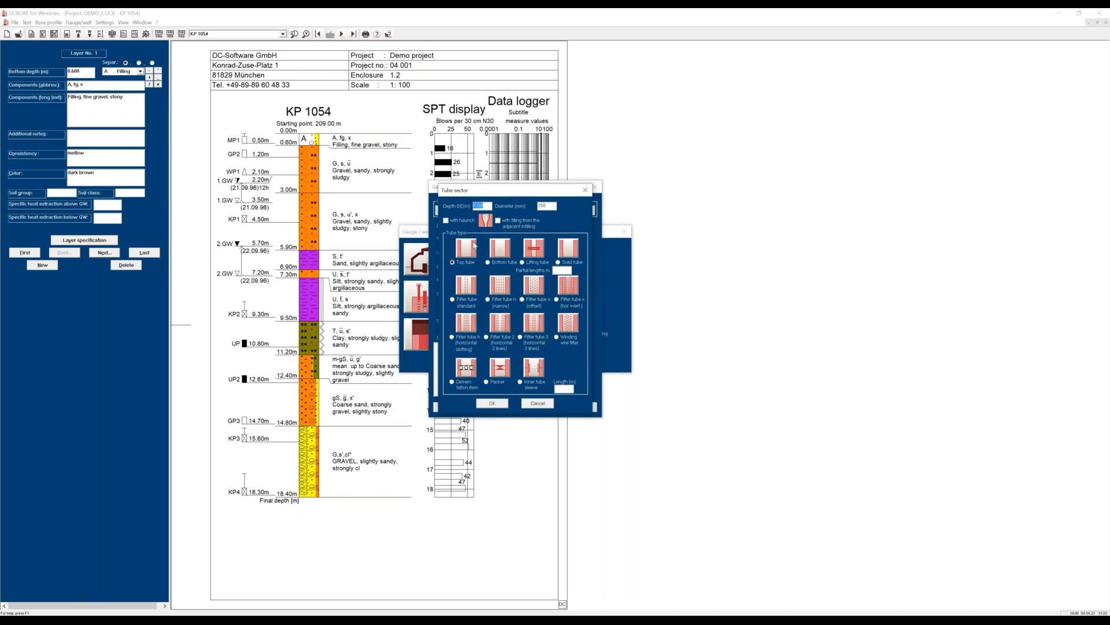
type("2.5")
left_click(537, 403)
left_click(580, 407)
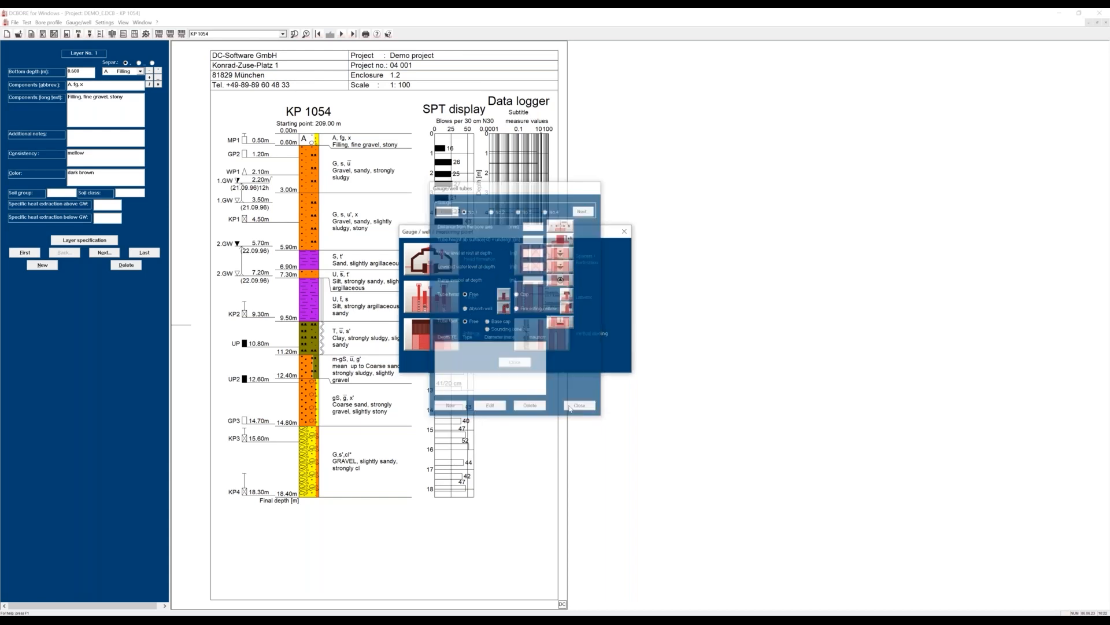
left_click(515, 364)
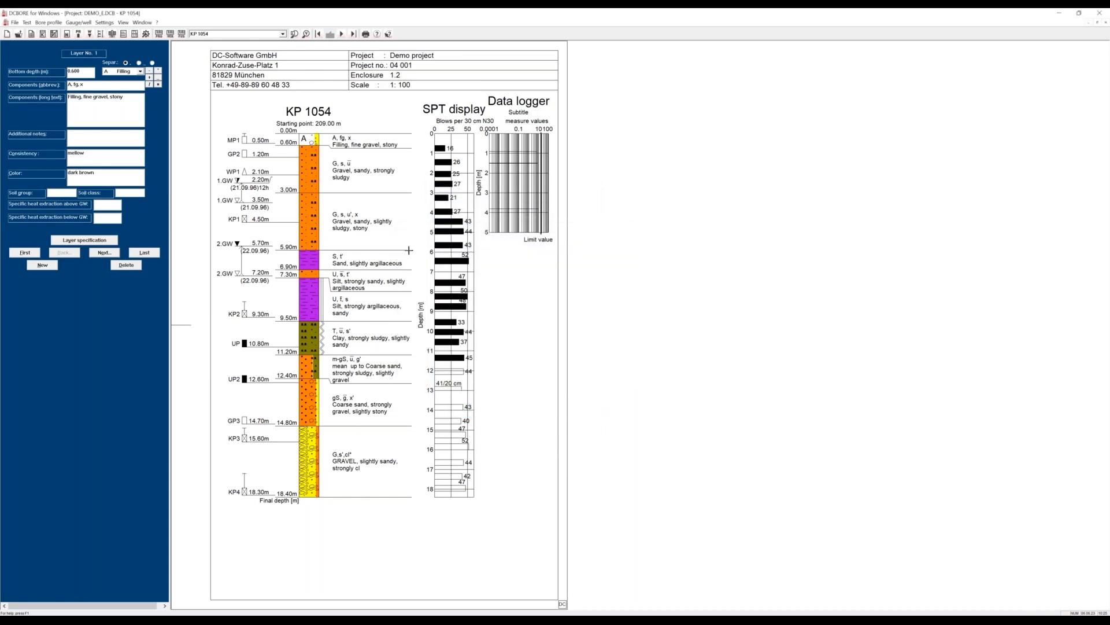
Switch to borehole K 6916 and open its gauge/well construction settings clear of the well drawing.
left_click(282, 34)
left_click(242, 65)
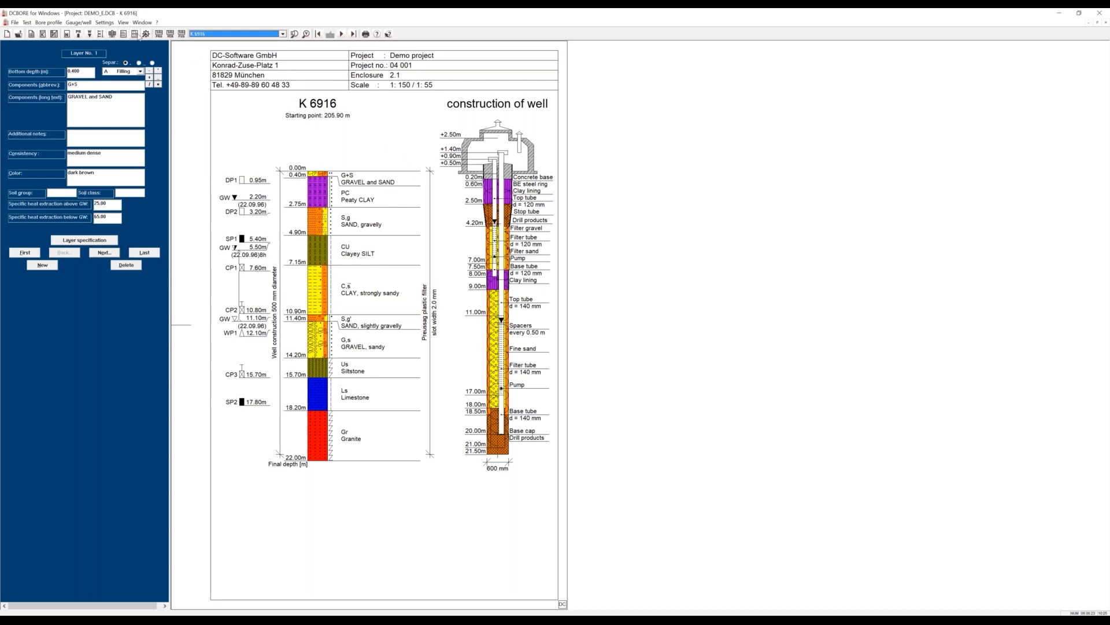
left_click(114, 35)
left_click_drag(522, 244, 275, 211)
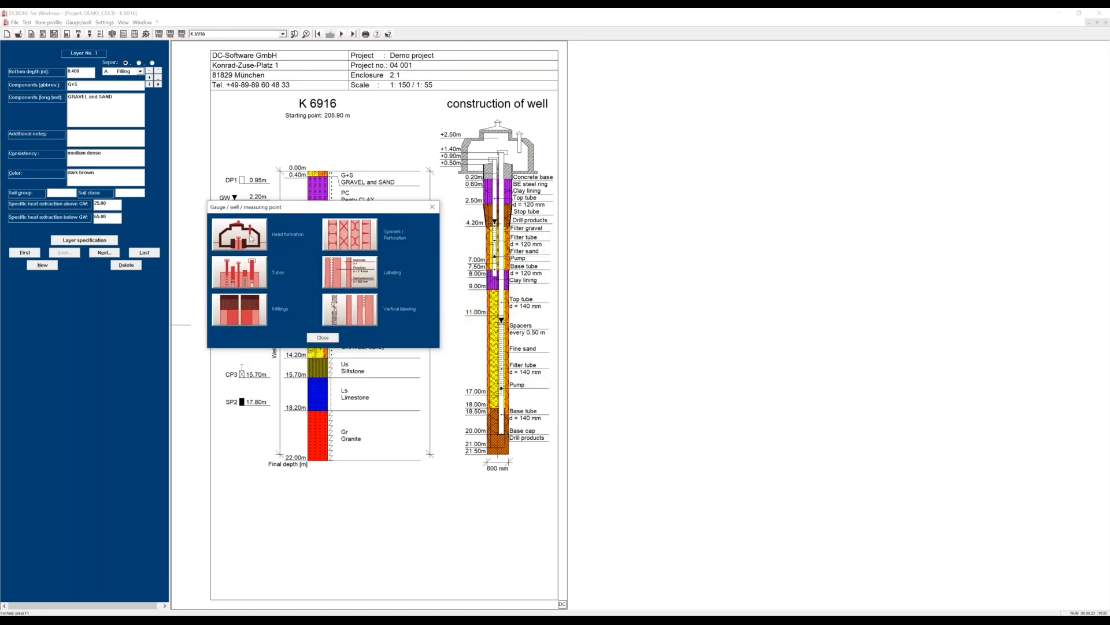
Review the well head components of K 6916 and the tube definitions of gauges No. 1 and No. 2.
left_click(251, 238)
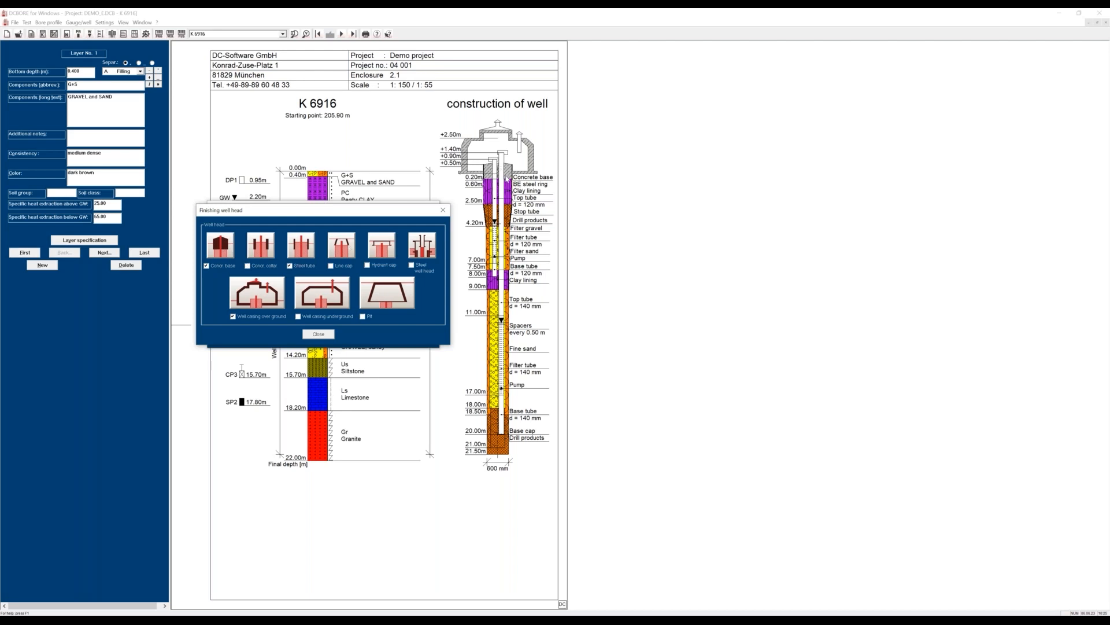
left_click(333, 335)
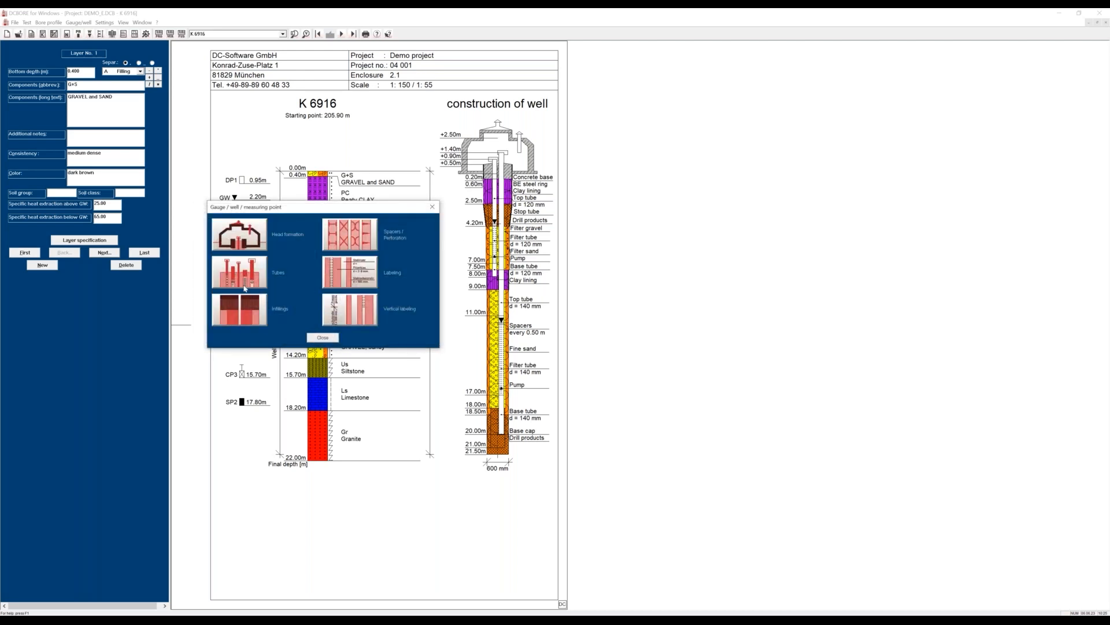
left_click(244, 279)
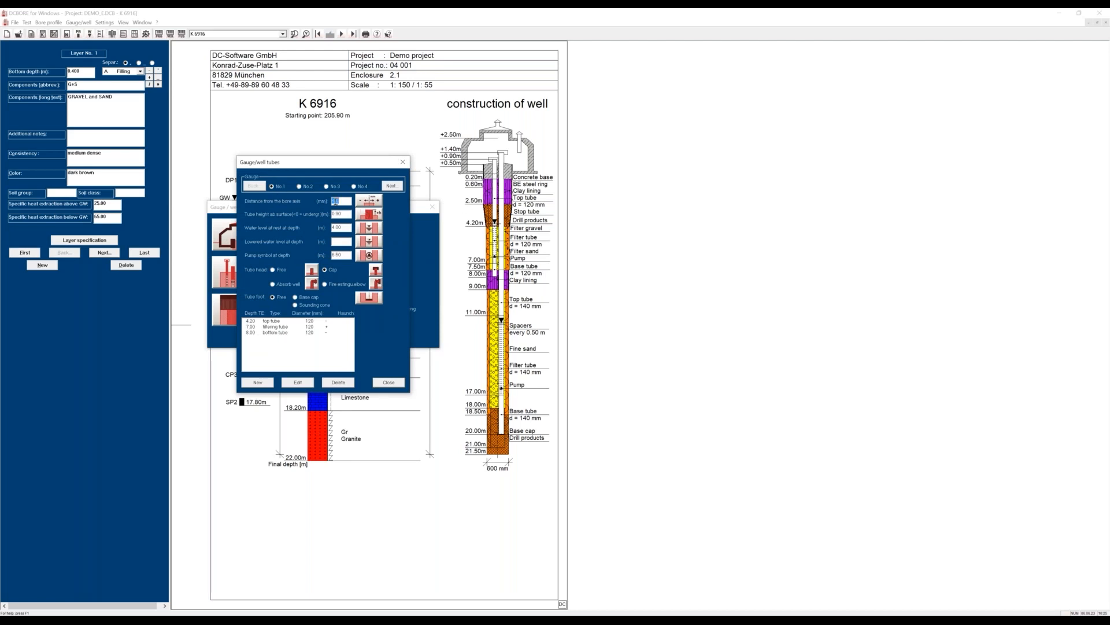
left_click(309, 187)
left_click(397, 382)
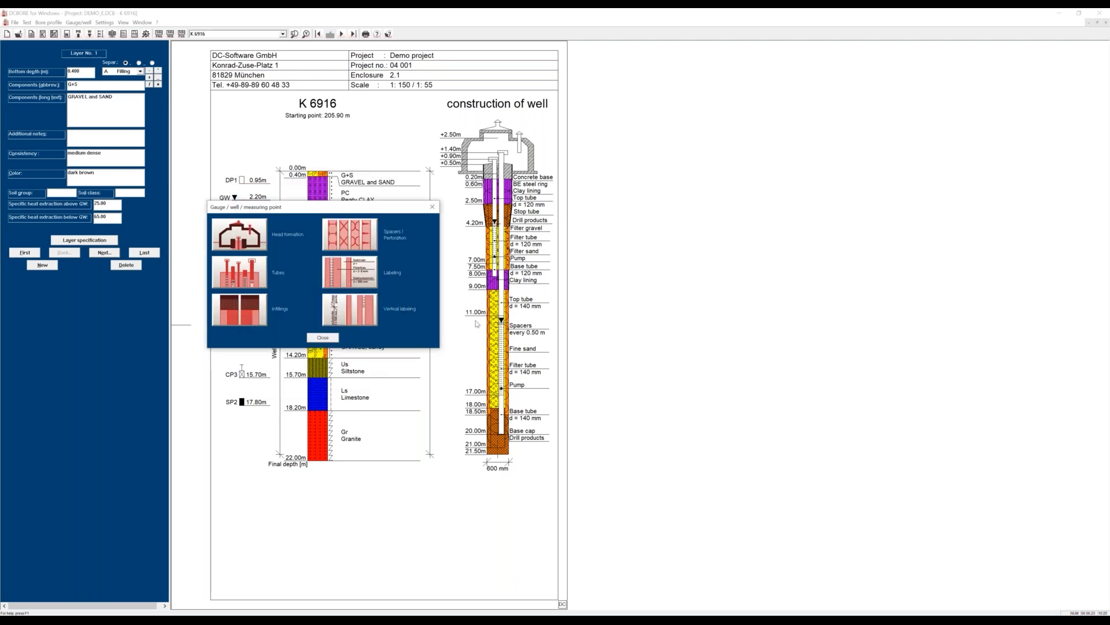
Review infillings No. 1 and No. 2 of K 6916 and browse the available infilling types, discarding the new infilling.
left_click(246, 315)
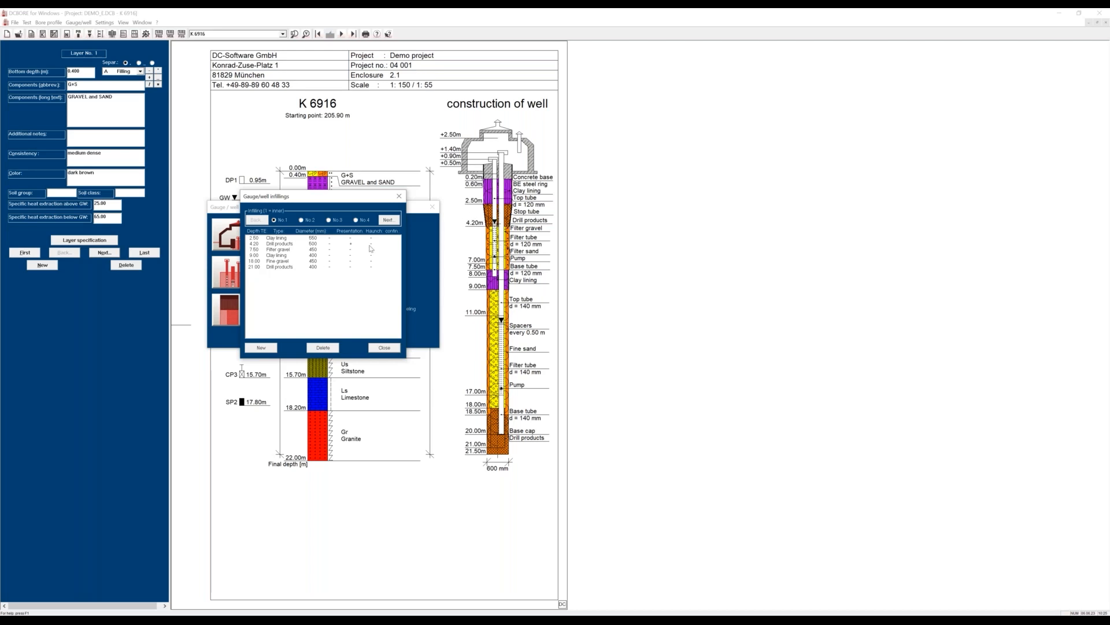
left_click(301, 220)
double_click(276, 287)
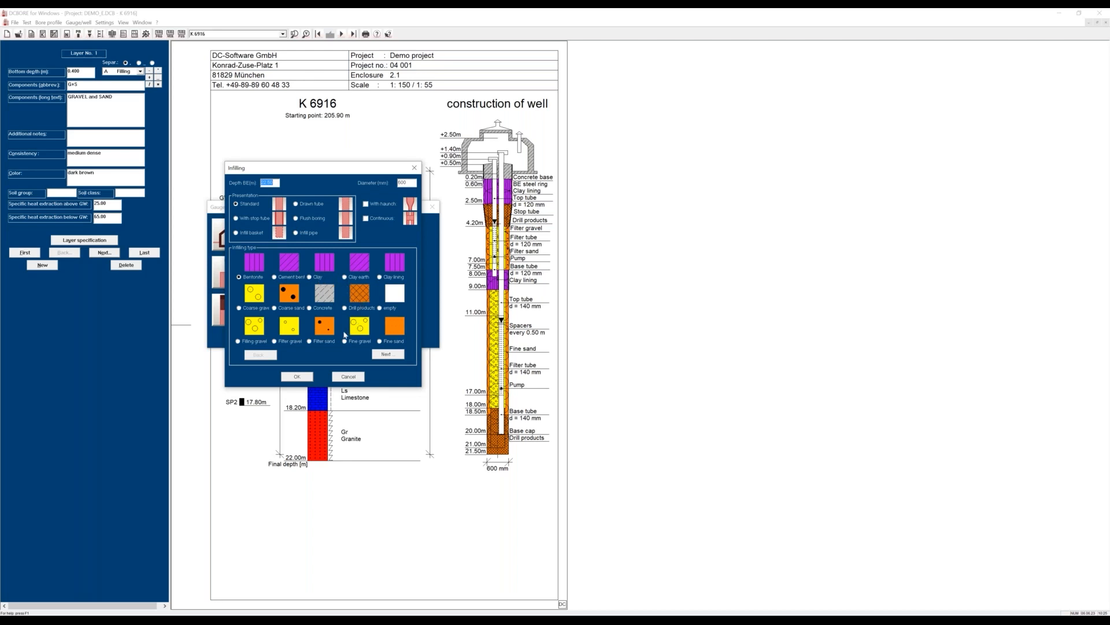
left_click(384, 353)
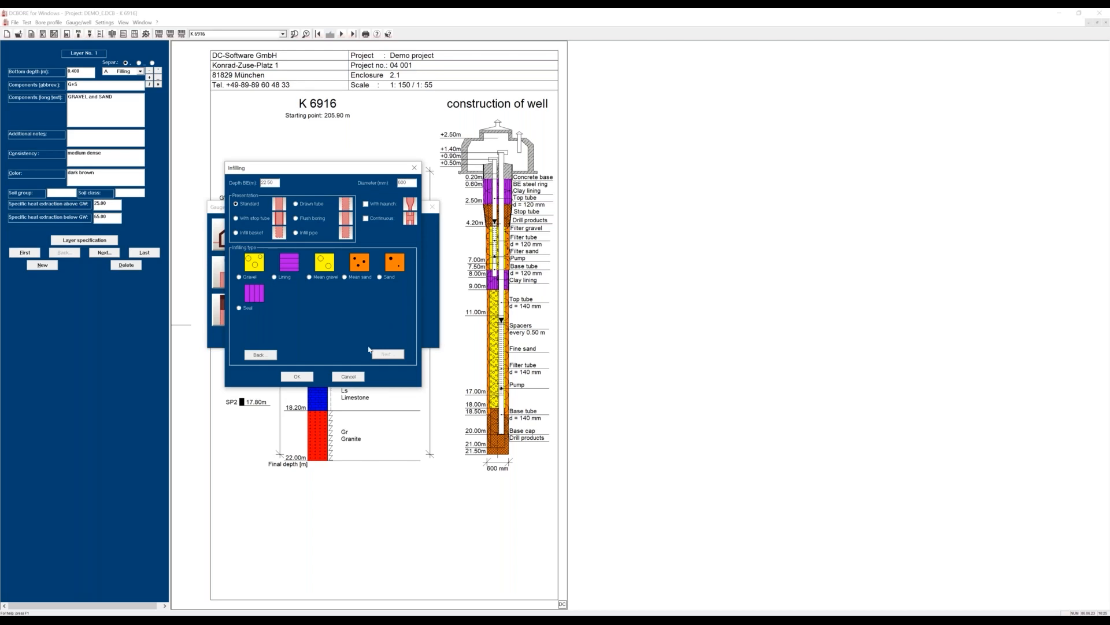
left_click(348, 376)
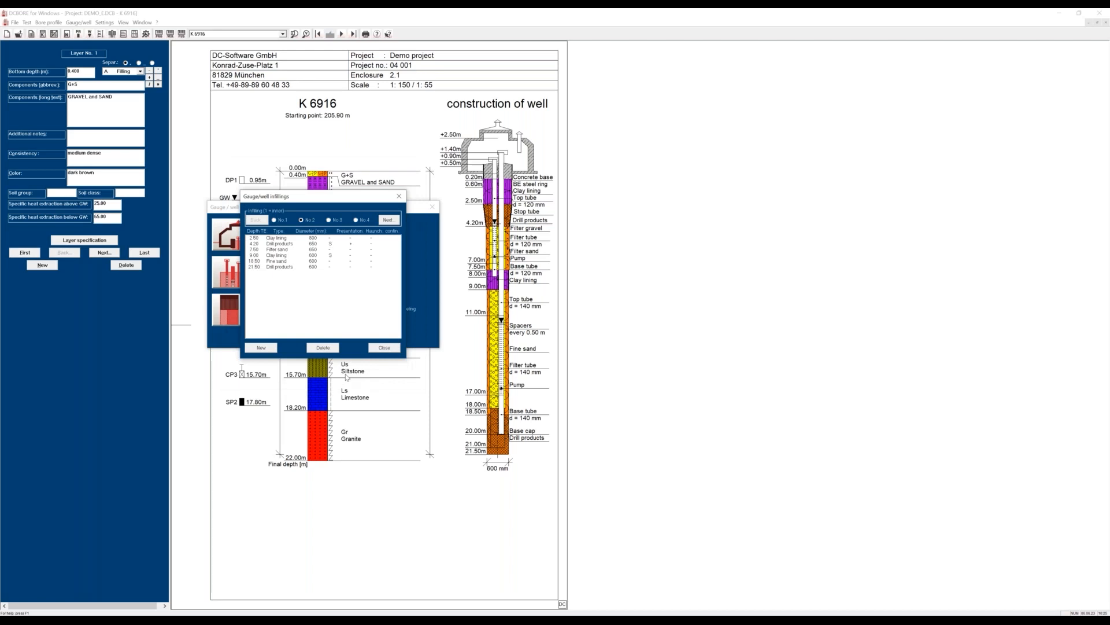
left_click(378, 347)
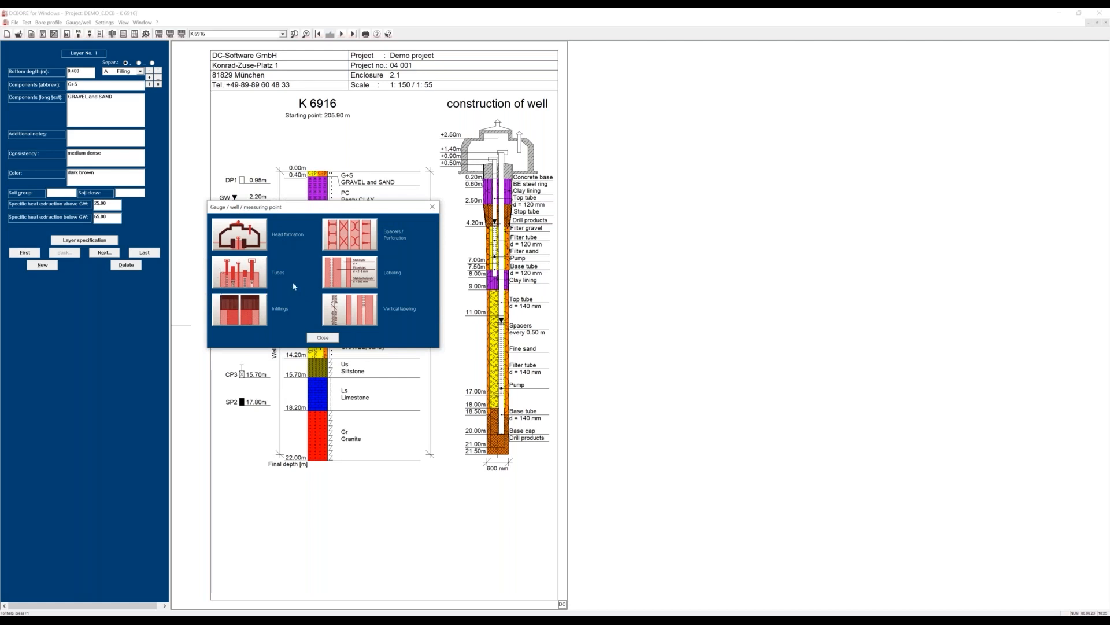
In the spacers table of K 6916, set the first row's end depth to 10 m and choose wedge for the second row.
left_click(347, 243)
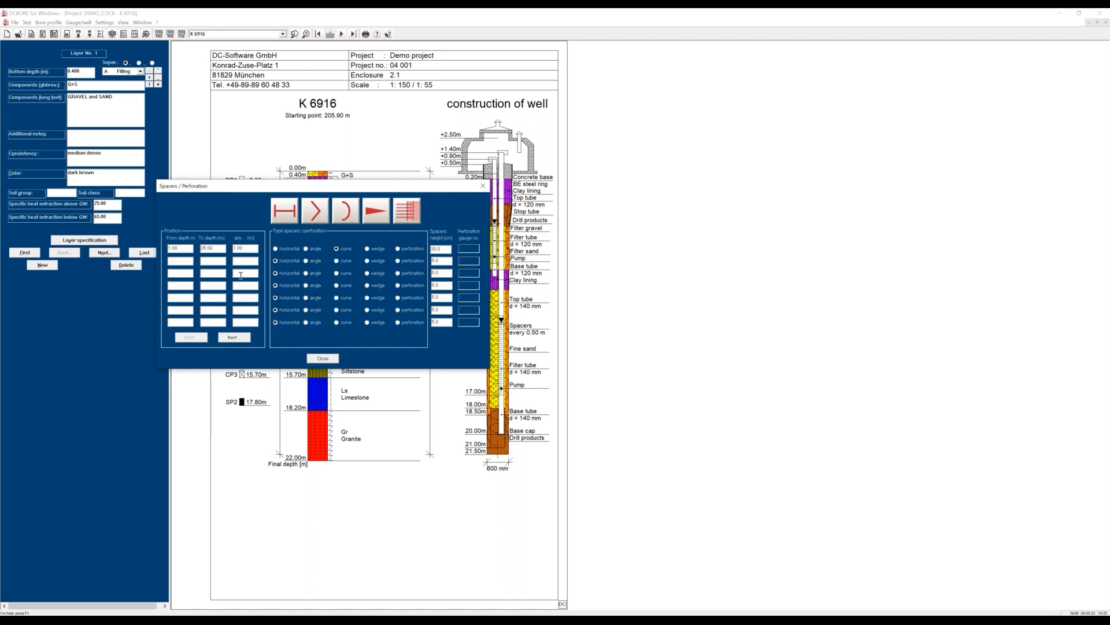
left_click_drag(215, 248, 198, 250)
type("10")
left_click(185, 260)
left_click(368, 261)
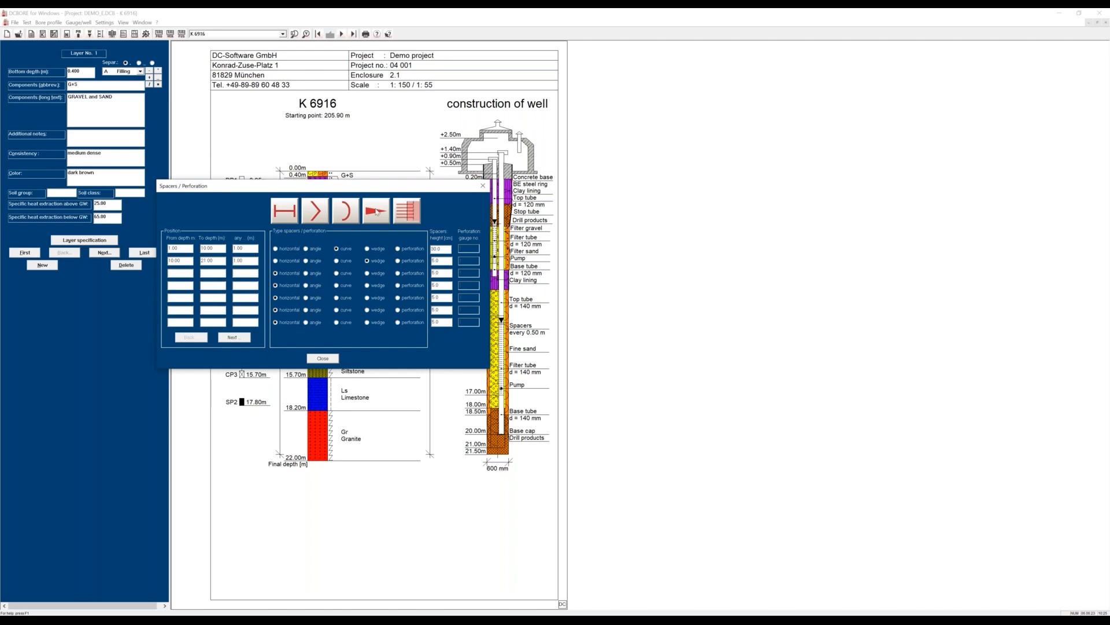
left_click(322, 358)
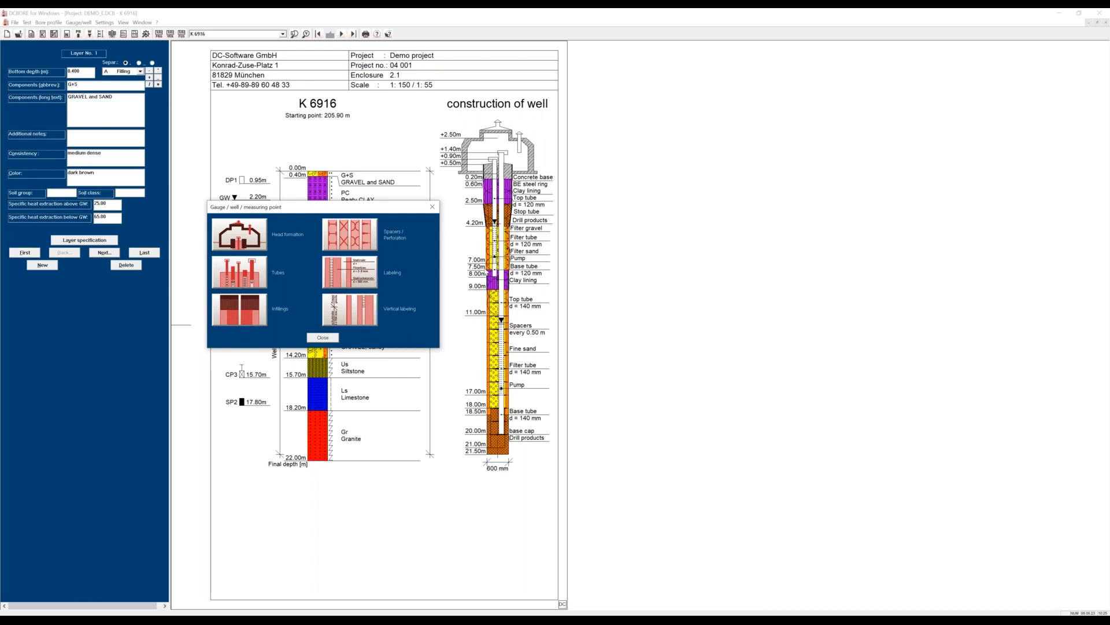
Review the well's labeling at the right side and its vertical labeling, closing the gauge/well settings when done.
left_click(361, 278)
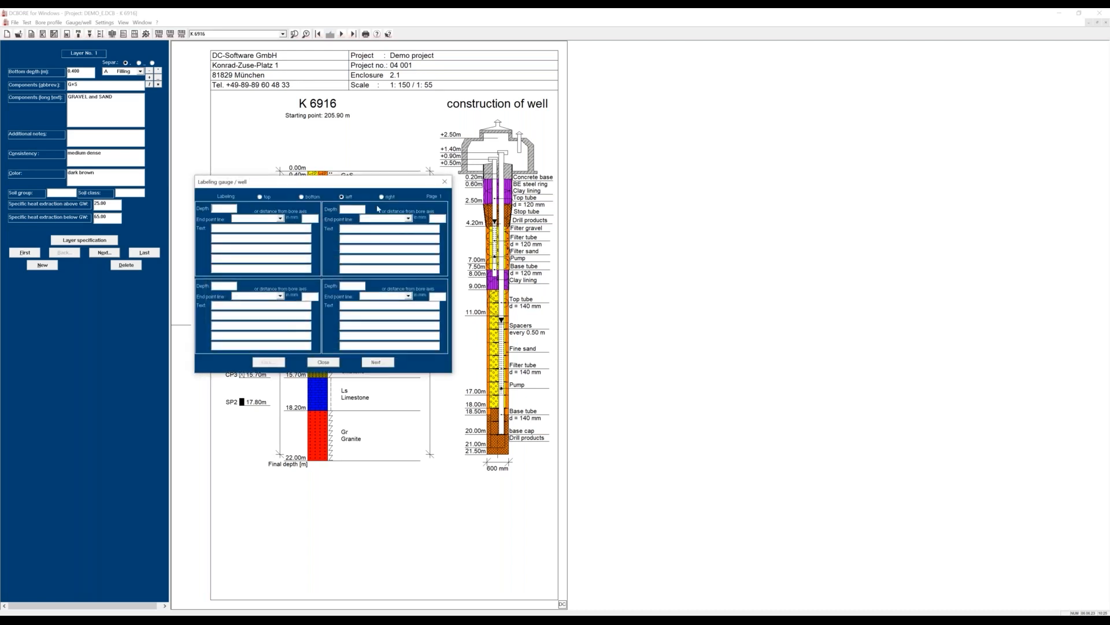
left_click(385, 198)
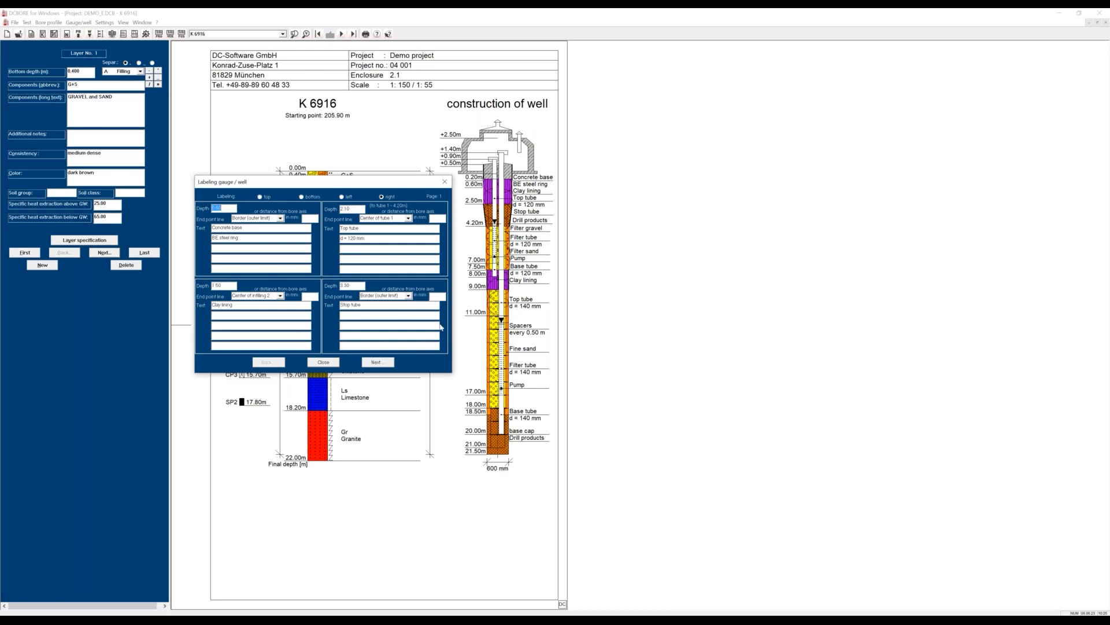
left_click(335, 364)
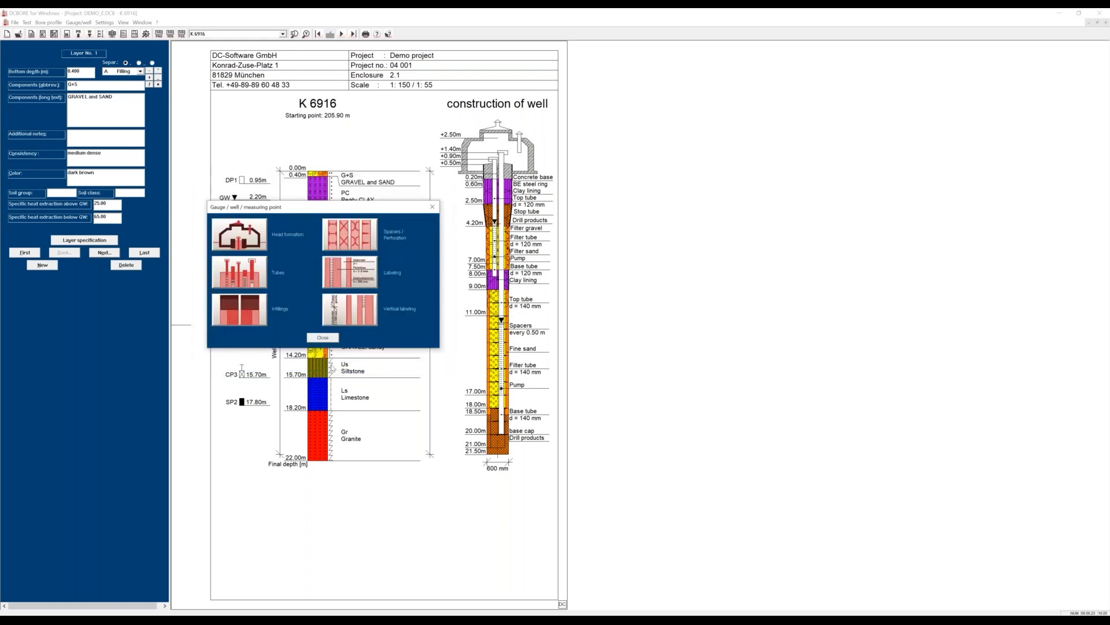
left_click(348, 317)
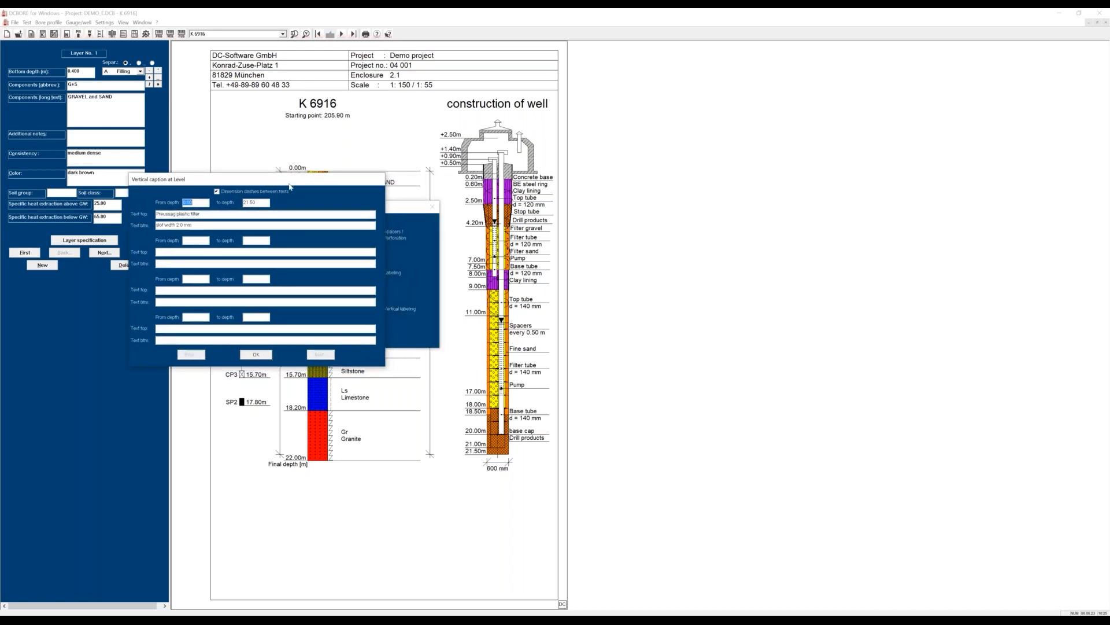
left_click(256, 354)
left_click(326, 337)
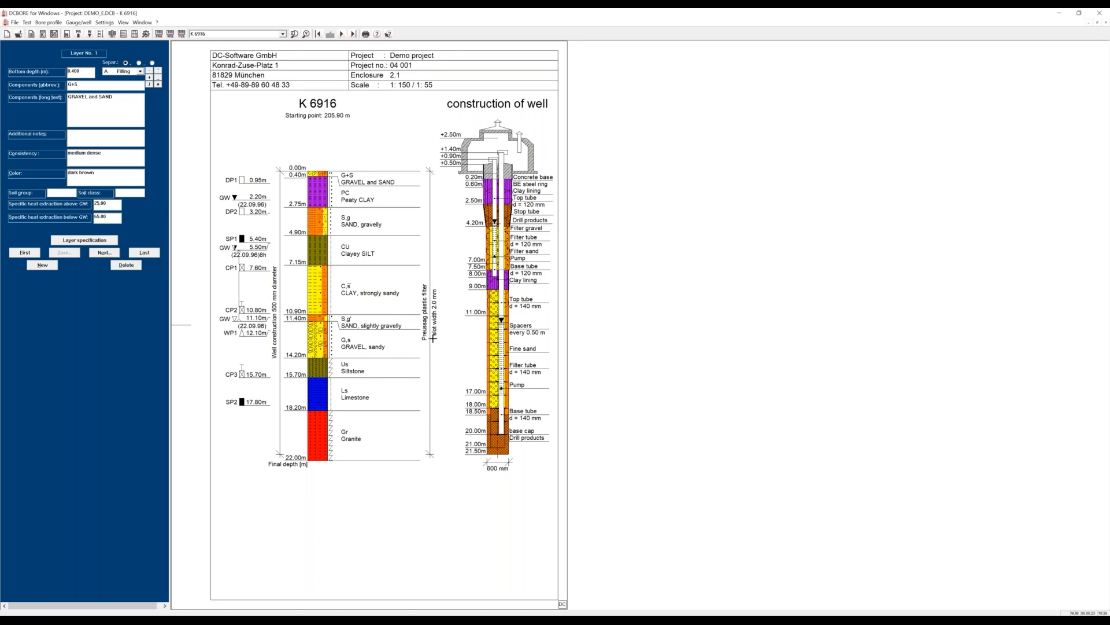
Open the symbol editor and check the specific heat extraction fields of the CLAY layer type.
left_click(105, 23)
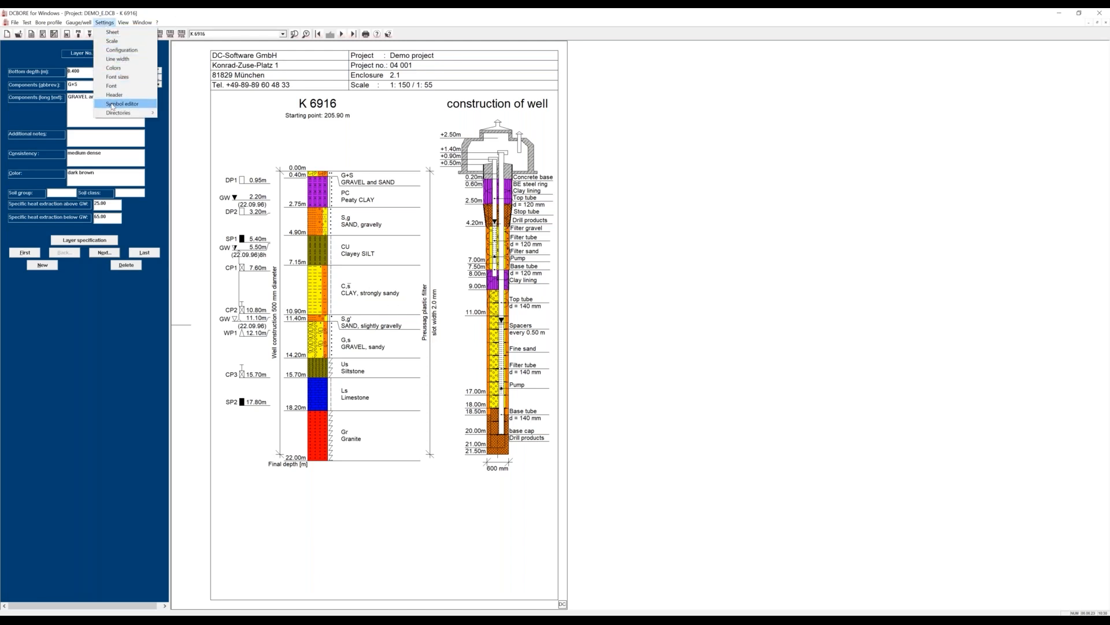
left_click(115, 103)
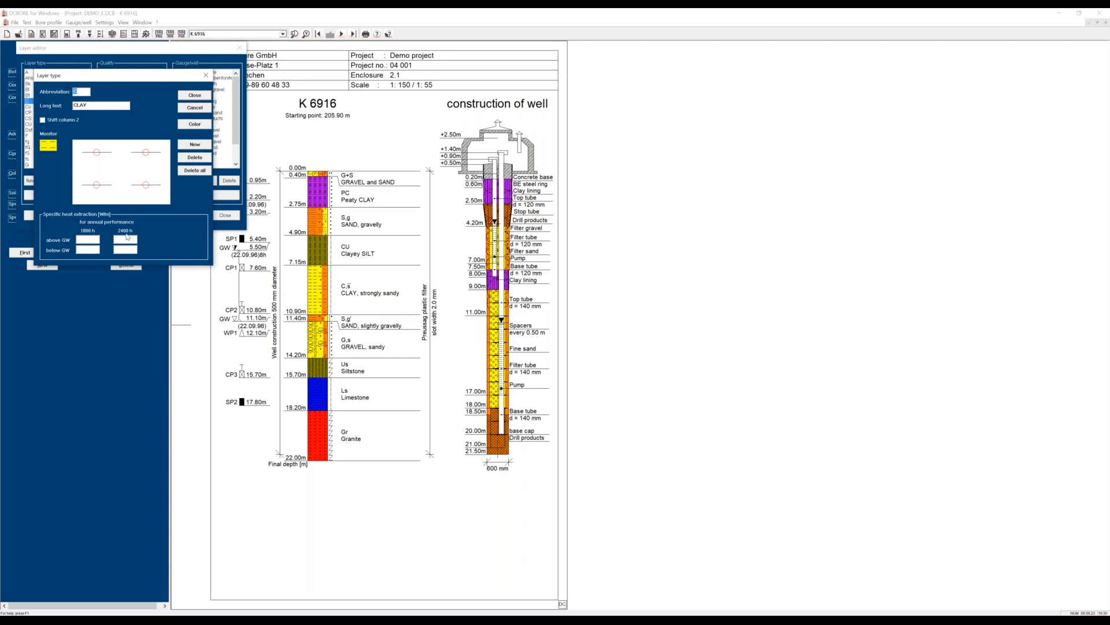
left_click(88, 240)
left_click(182, 96)
Set the SAND layer type's specific heat extraction for 1800 h to 30 above and 60 below groundwater, and close the editor.
left_click_drag(84, 86, 85, 132)
double_click(50, 147)
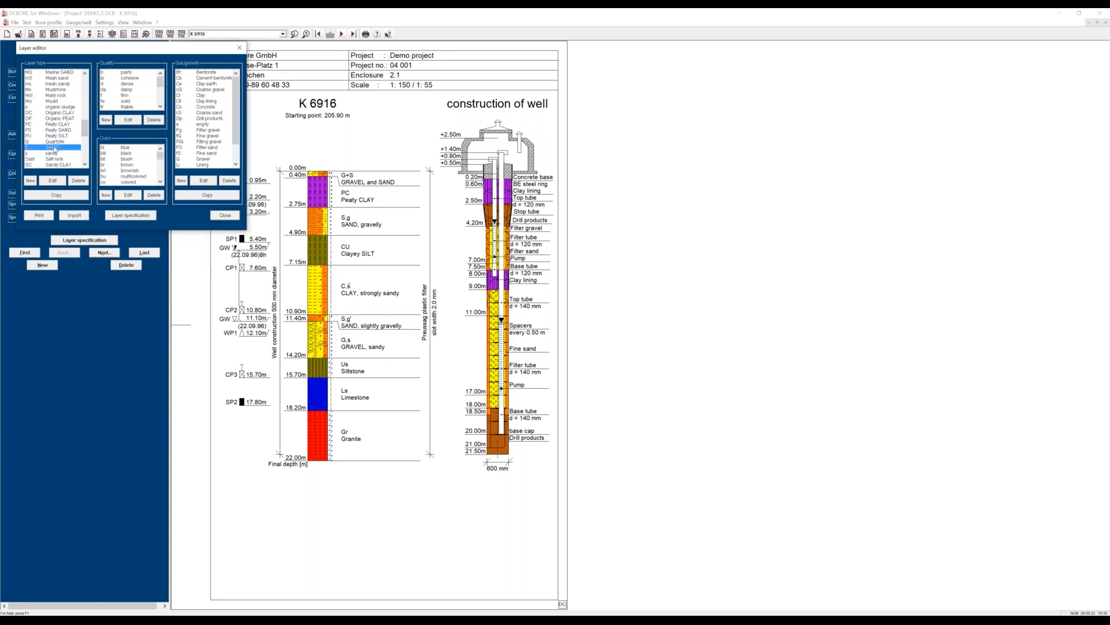
left_click(81, 239)
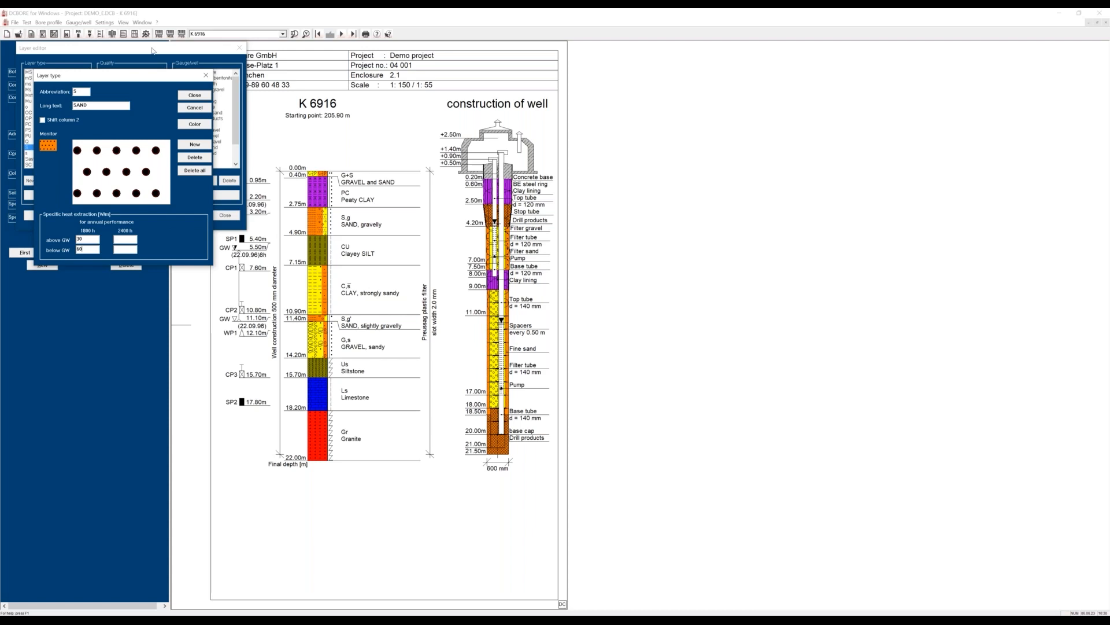
left_click(184, 96)
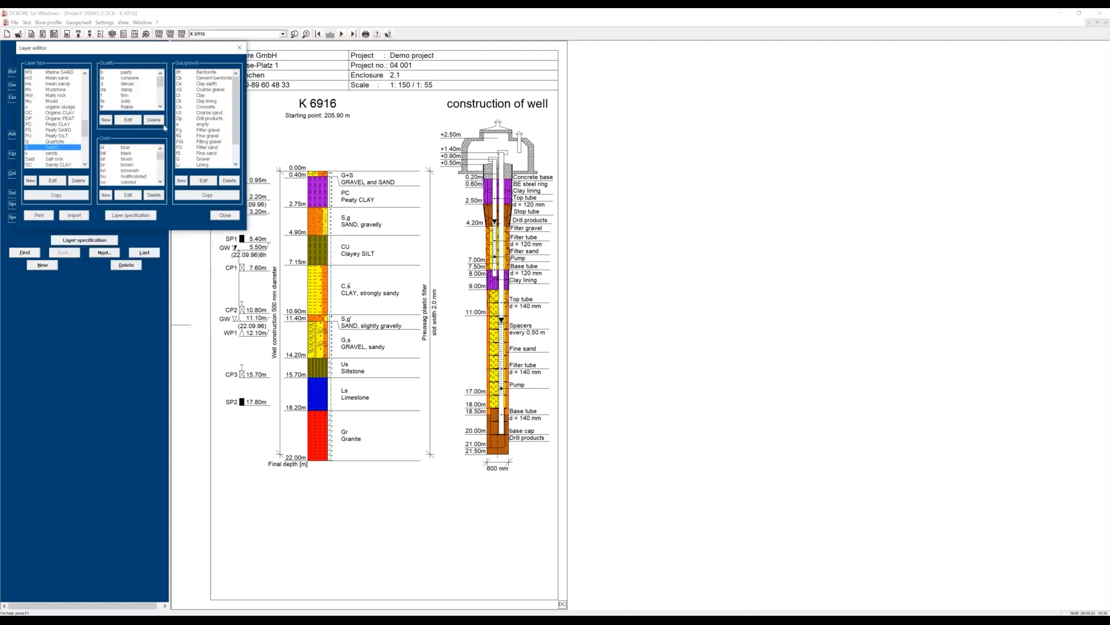
left_click(224, 215)
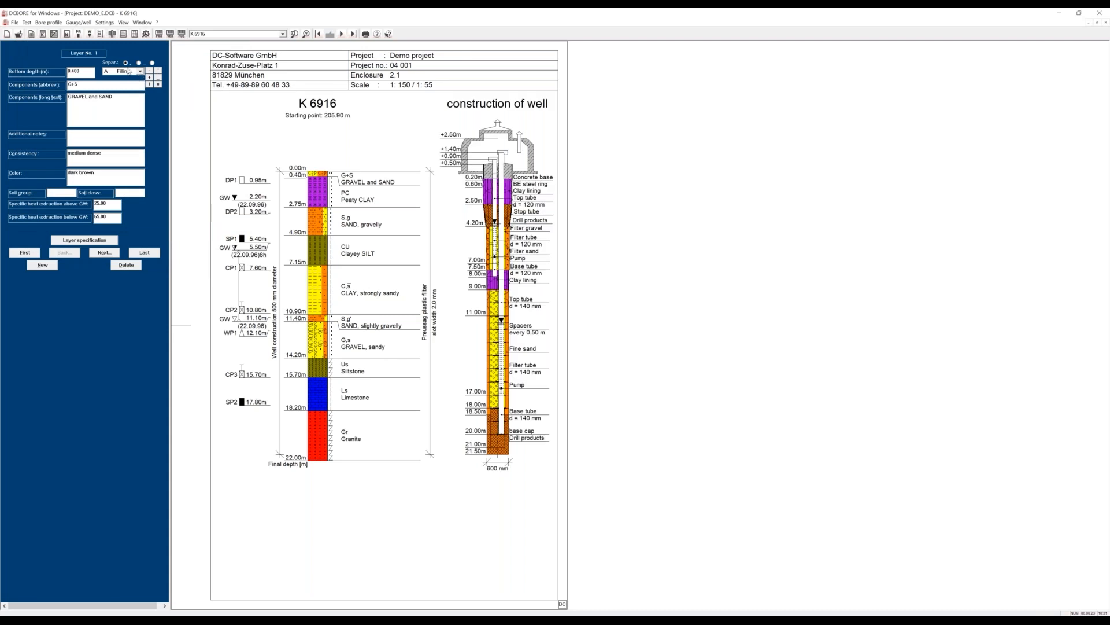
Review the yearly heat extraction settings of profile K 6916 and include heat extraction in the drawing's layer description.
left_click(67, 34)
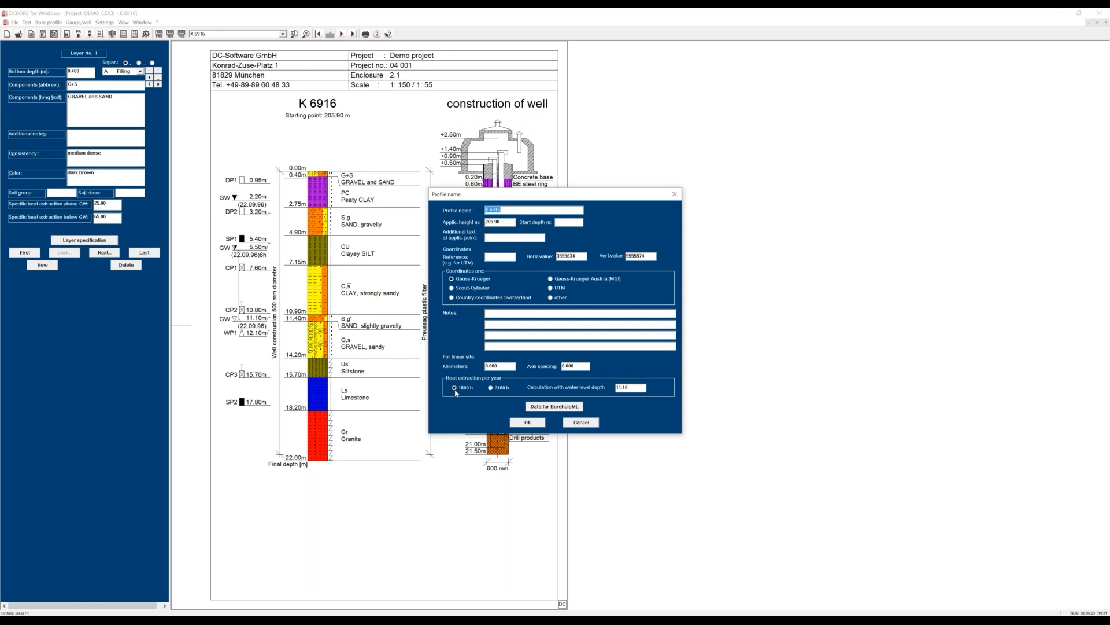
left_click(526, 426)
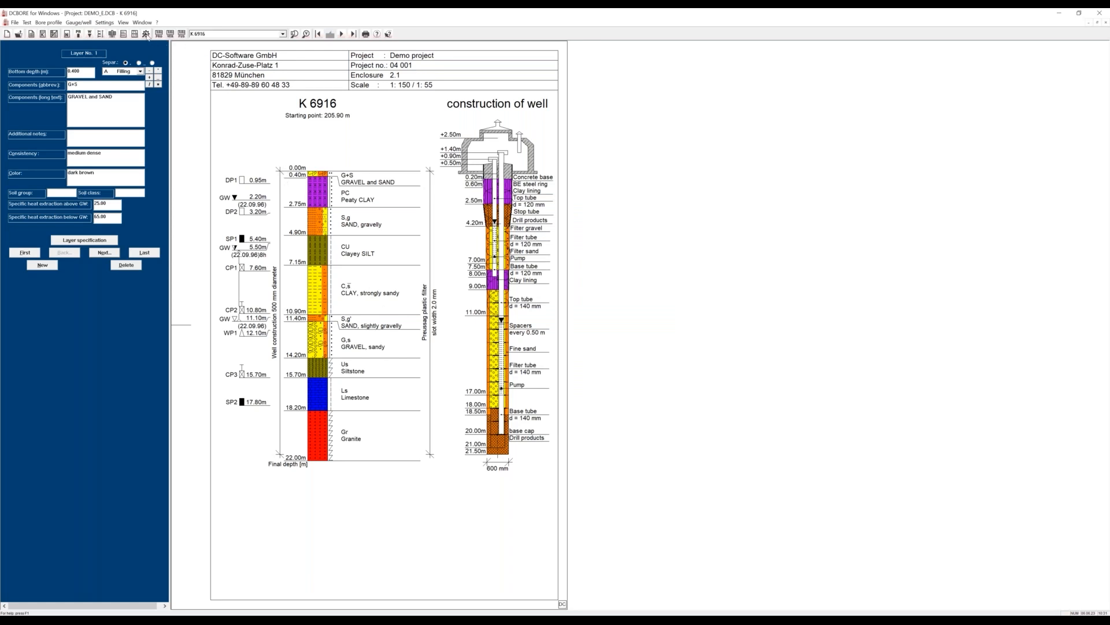
left_click(146, 34)
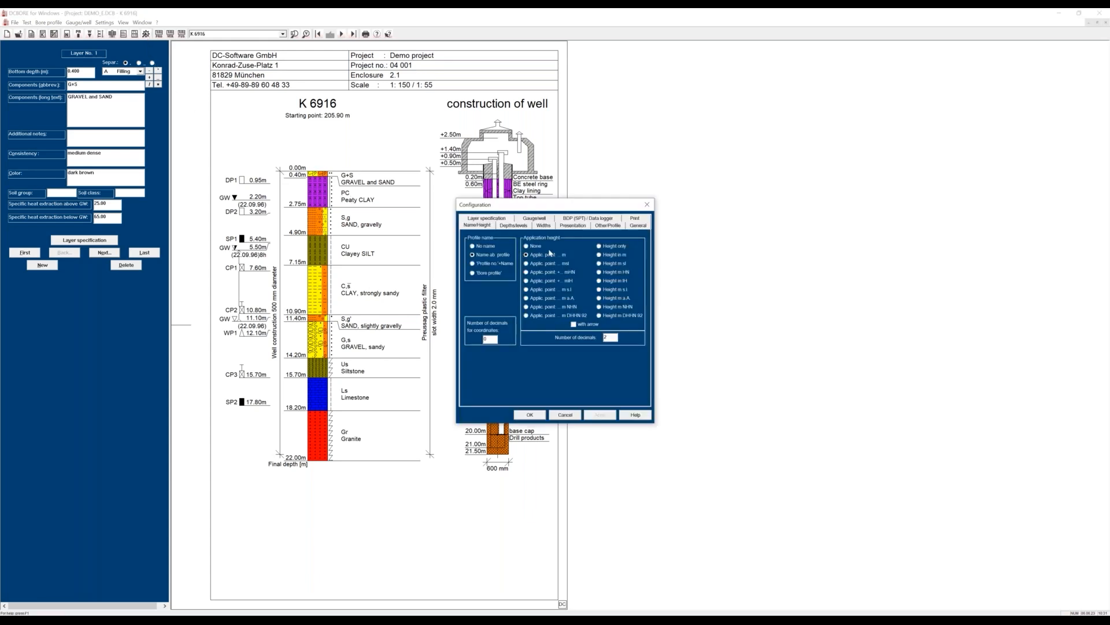
left_click(563, 226)
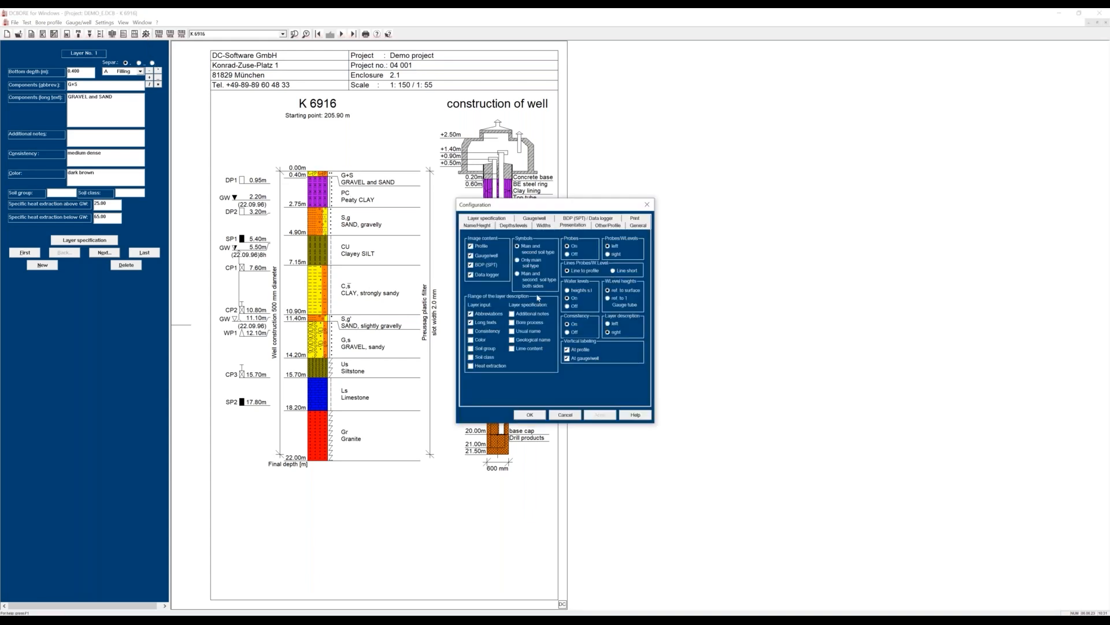
left_click(470, 366)
left_click(529, 416)
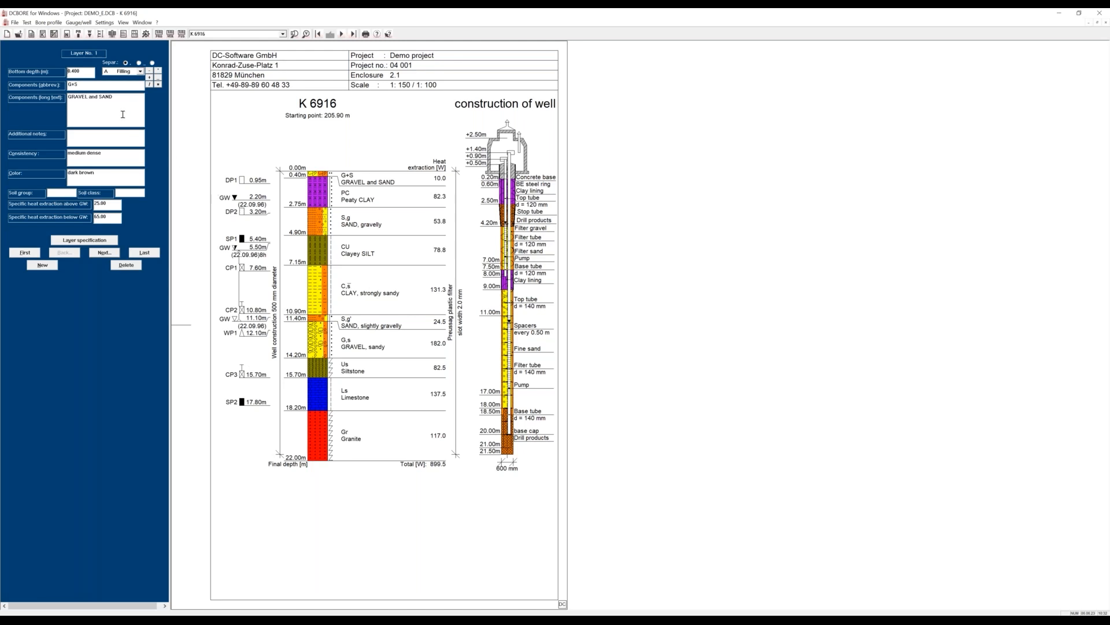
Read through the heat extraction table of K 6916 for all layers and the total.
left_click(49, 23)
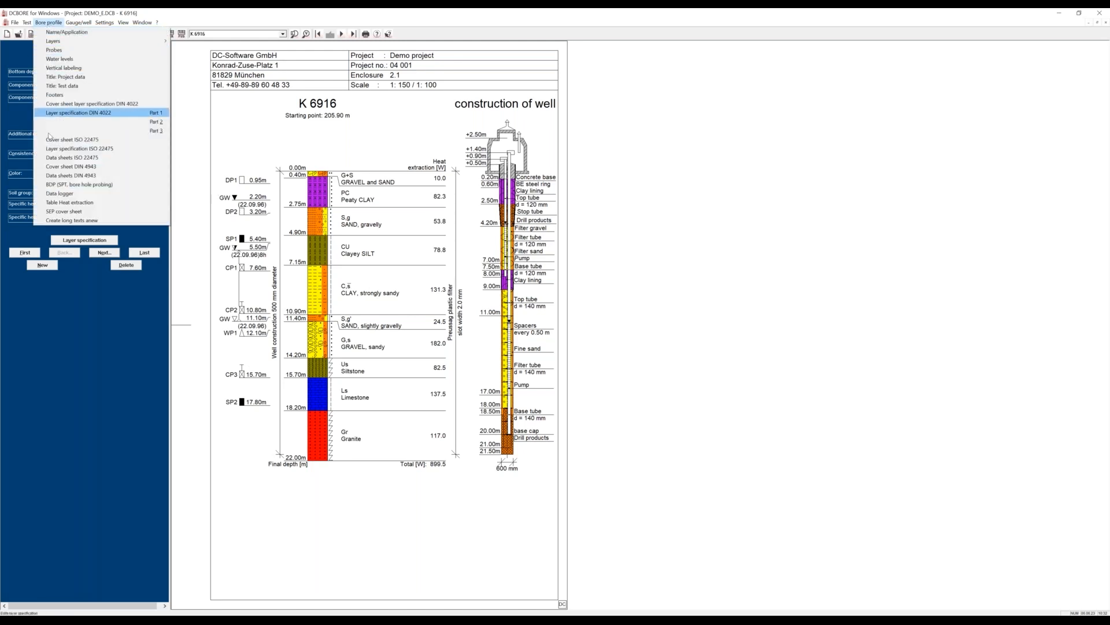
left_click(52, 202)
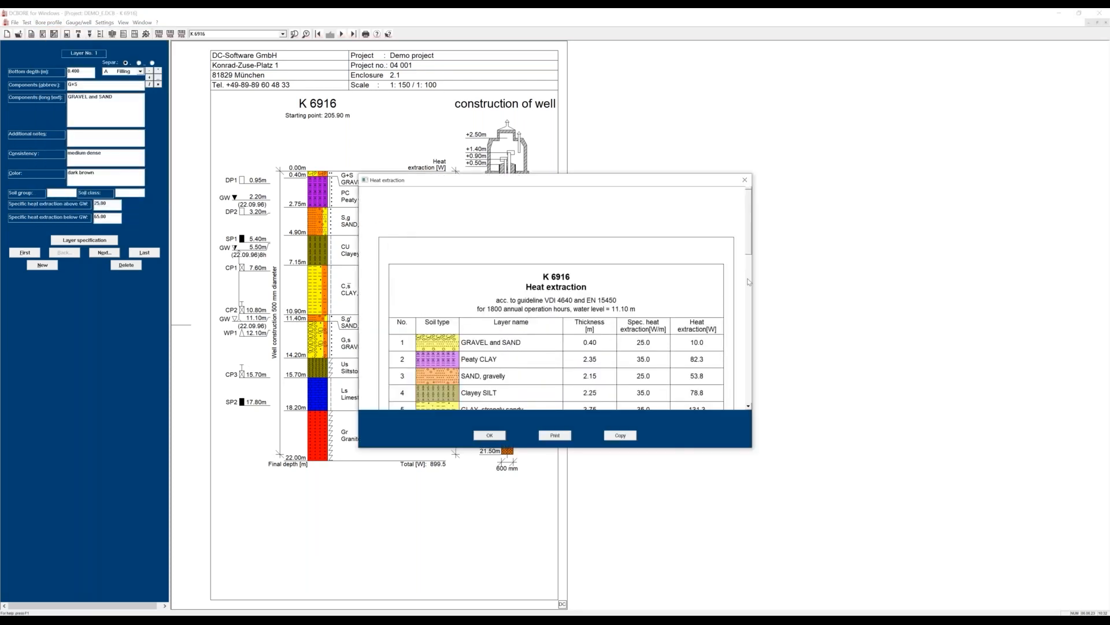
left_click_drag(746, 247, 757, 323)
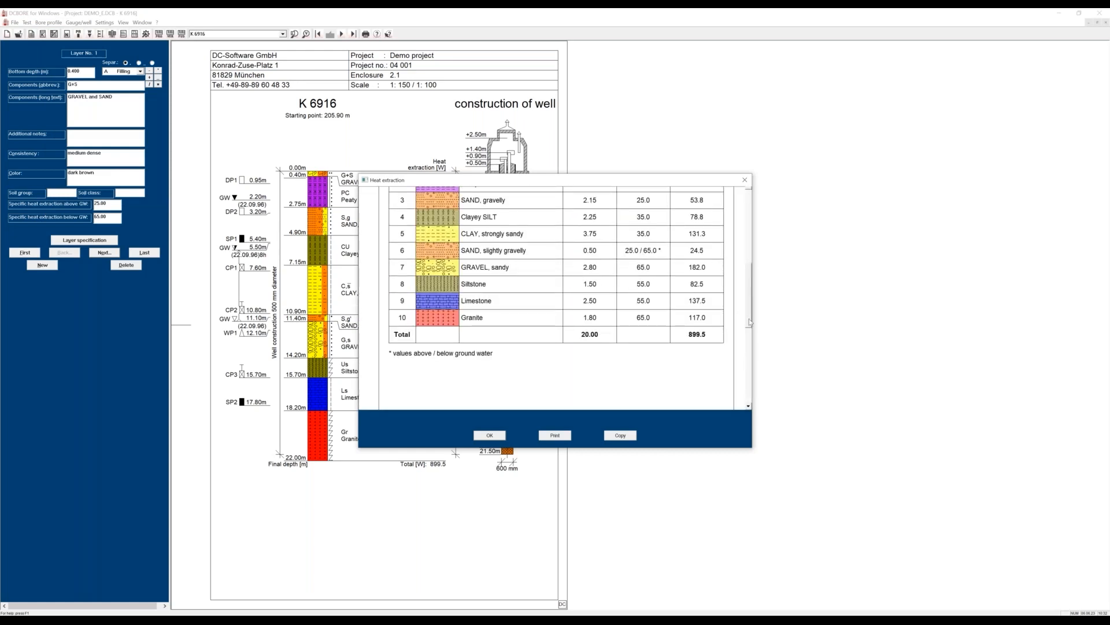
scroll(749, 322, "up", 3)
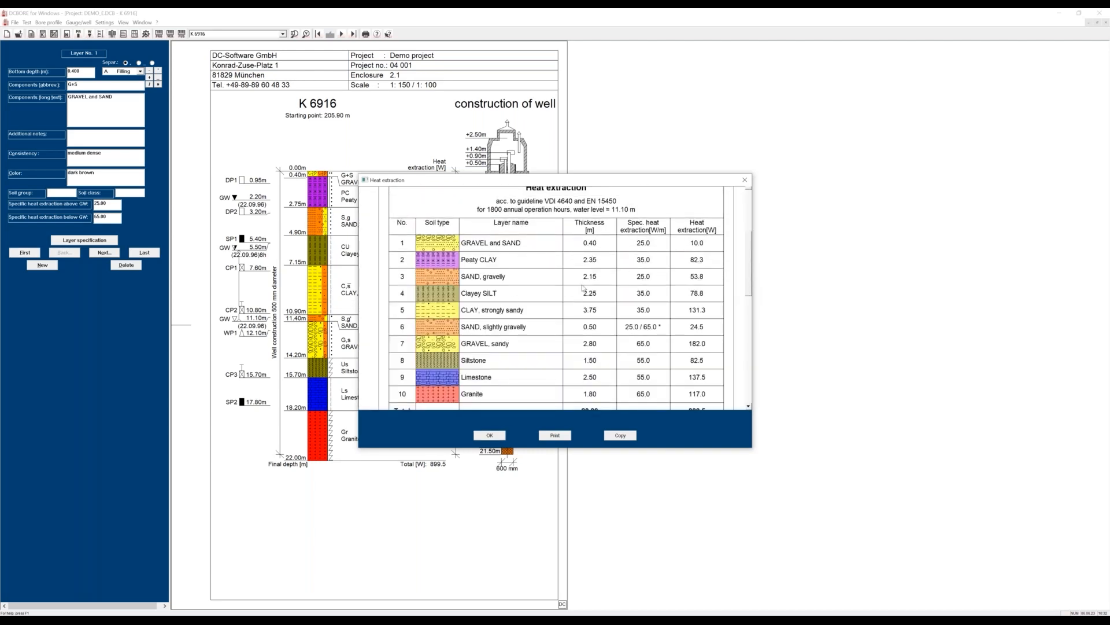
left_click(498, 437)
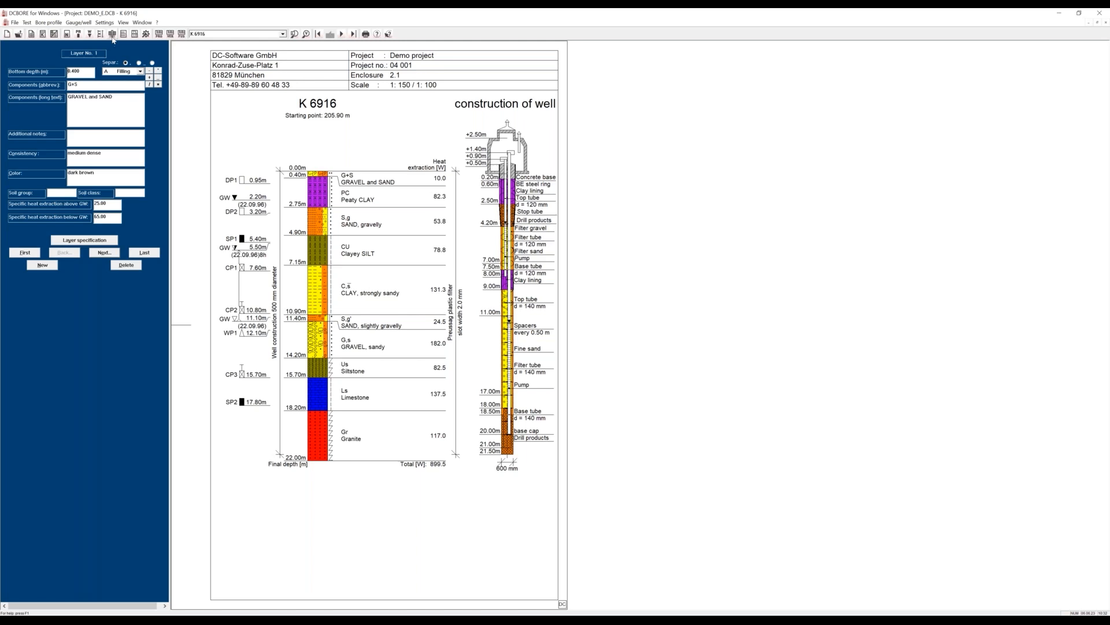
Set the end depth of the bottom tube in gauge No. 1 of K 6916 to 20 m.
left_click(113, 33)
left_click(463, 308)
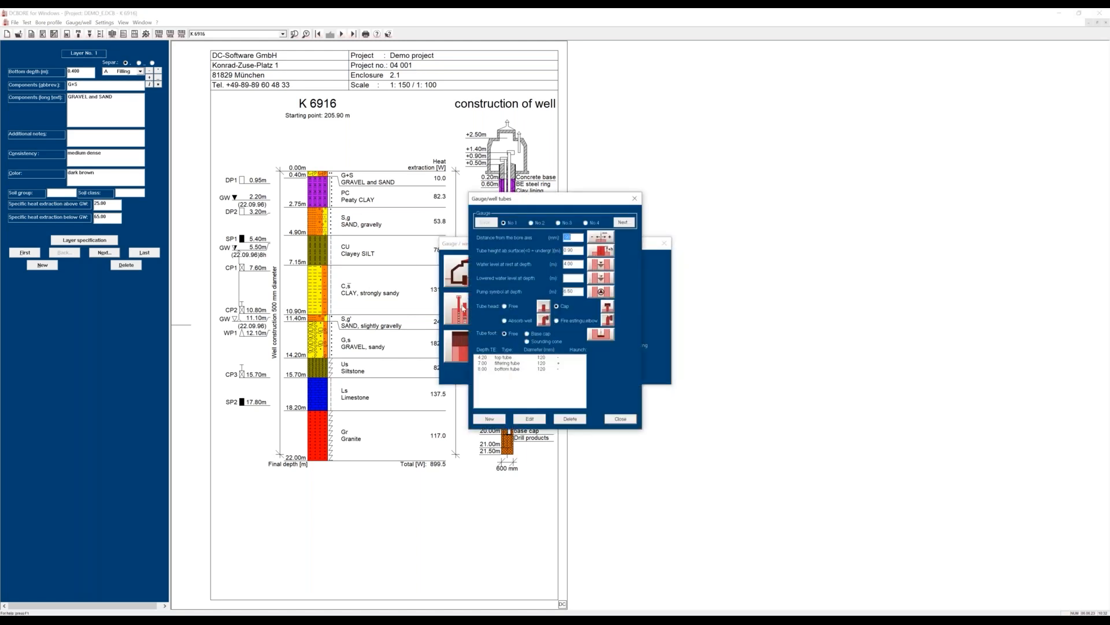
left_click(537, 226)
left_click(506, 223)
double_click(494, 369)
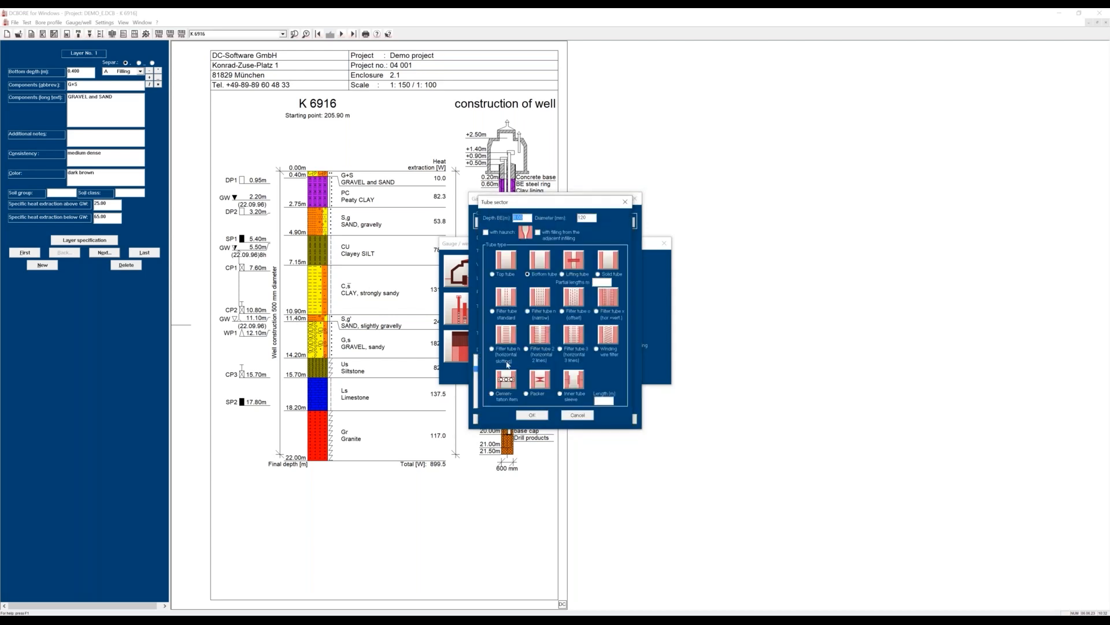
type("20")
left_click(533, 415)
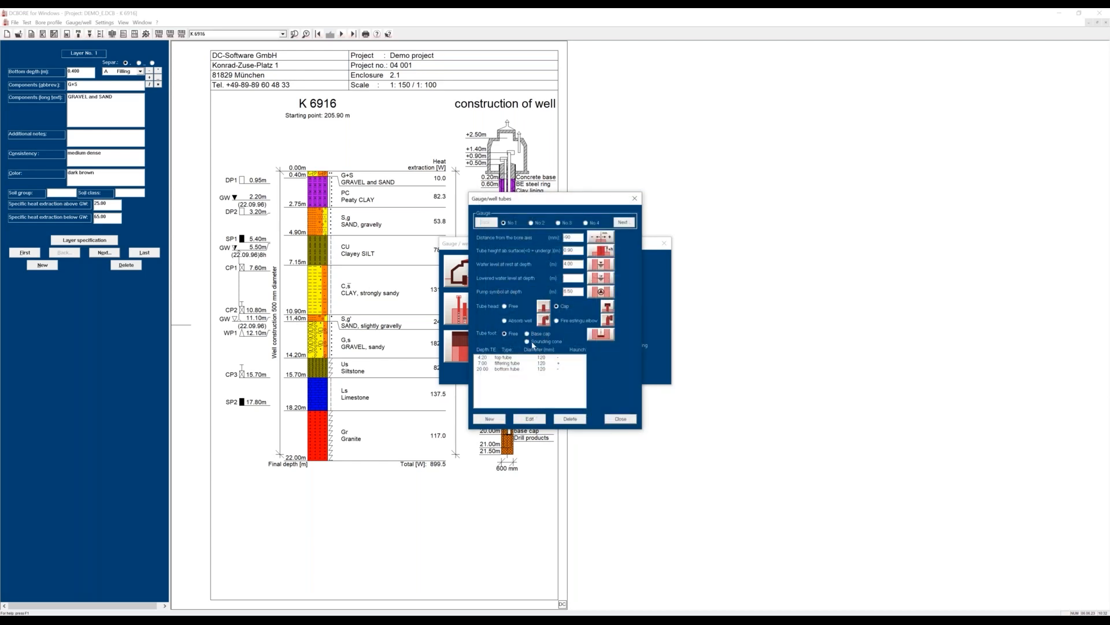
Give gauge No. 1 a sounding cone as its tube foot and close the gauge/well settings.
left_click(532, 345)
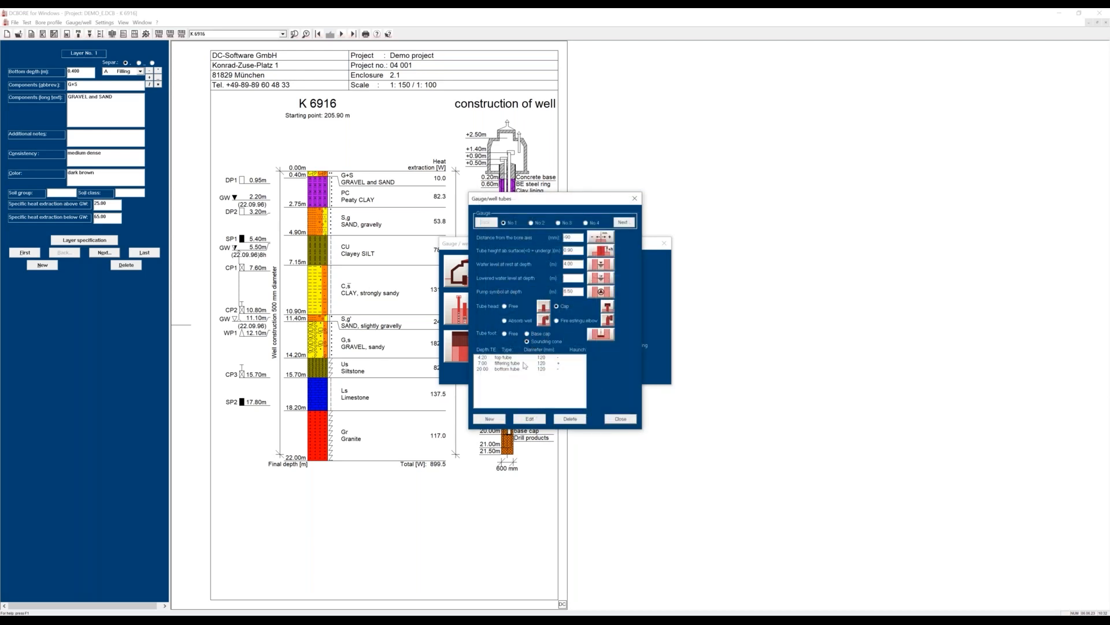
left_click(610, 419)
left_click(555, 373)
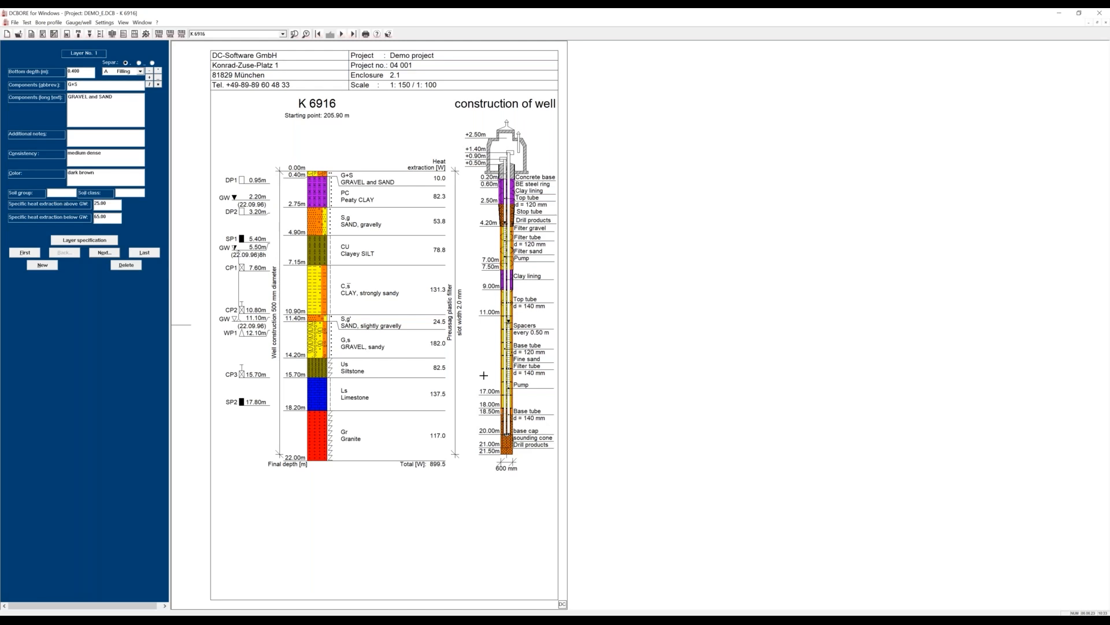
Color filling tube 1 blue and filling tube 2 red, and inspect the lower tube ends in the well drawing up close.
left_click(105, 22)
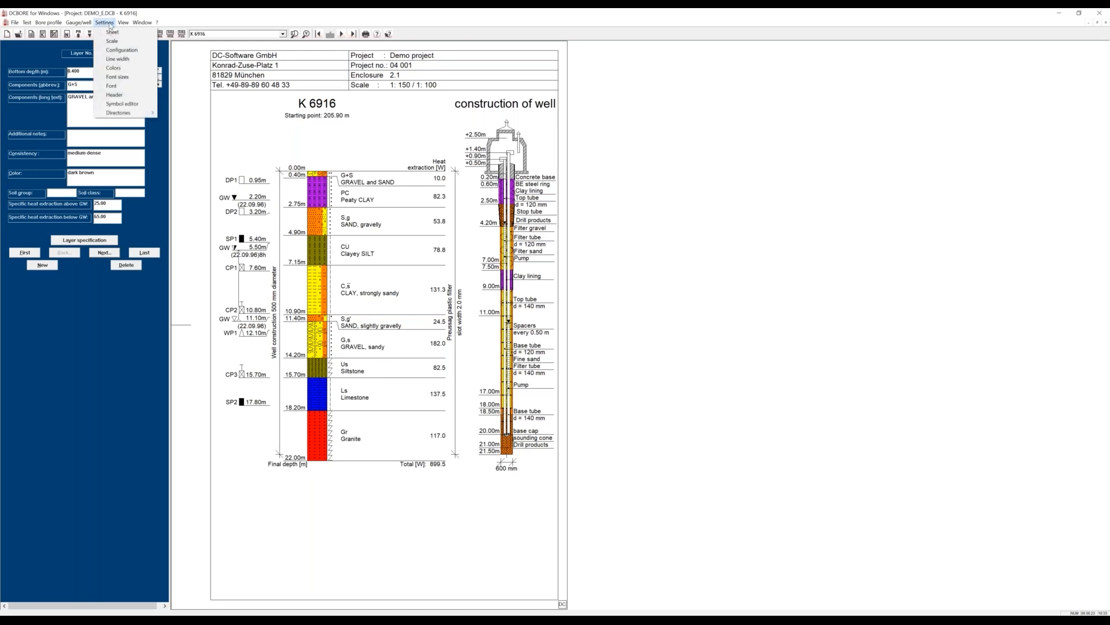
left_click(113, 68)
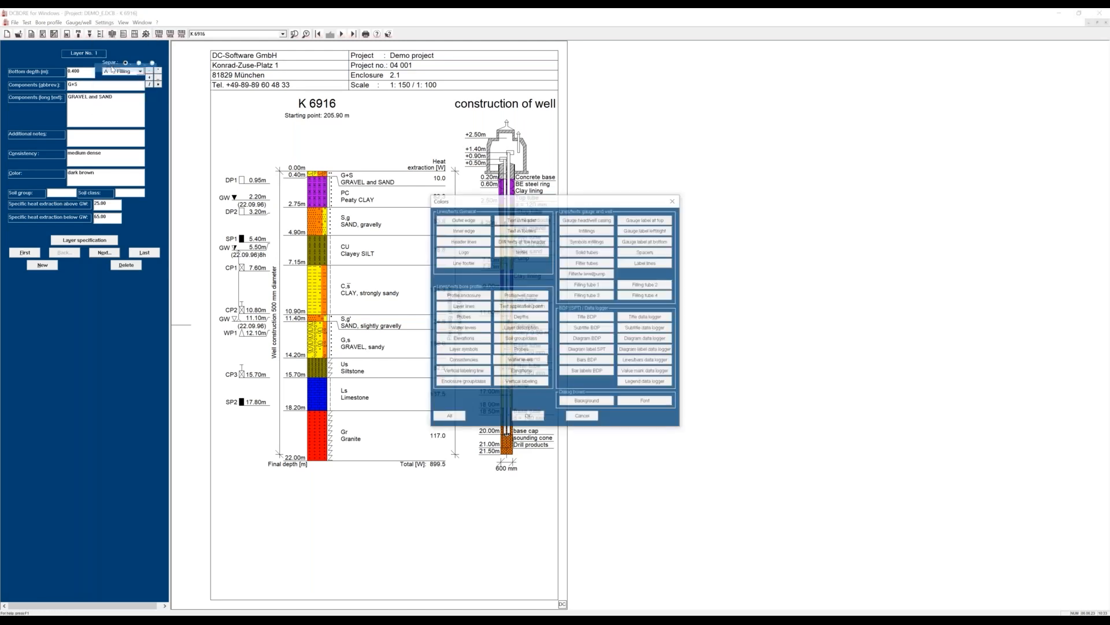
left_click(583, 288)
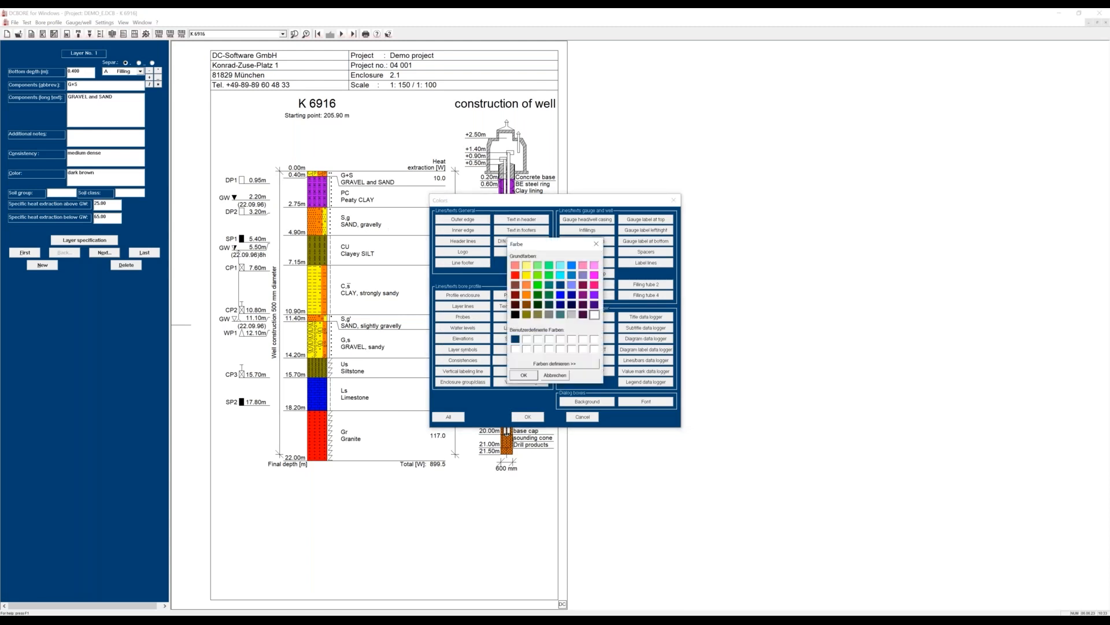
left_click(524, 374)
left_click(647, 289)
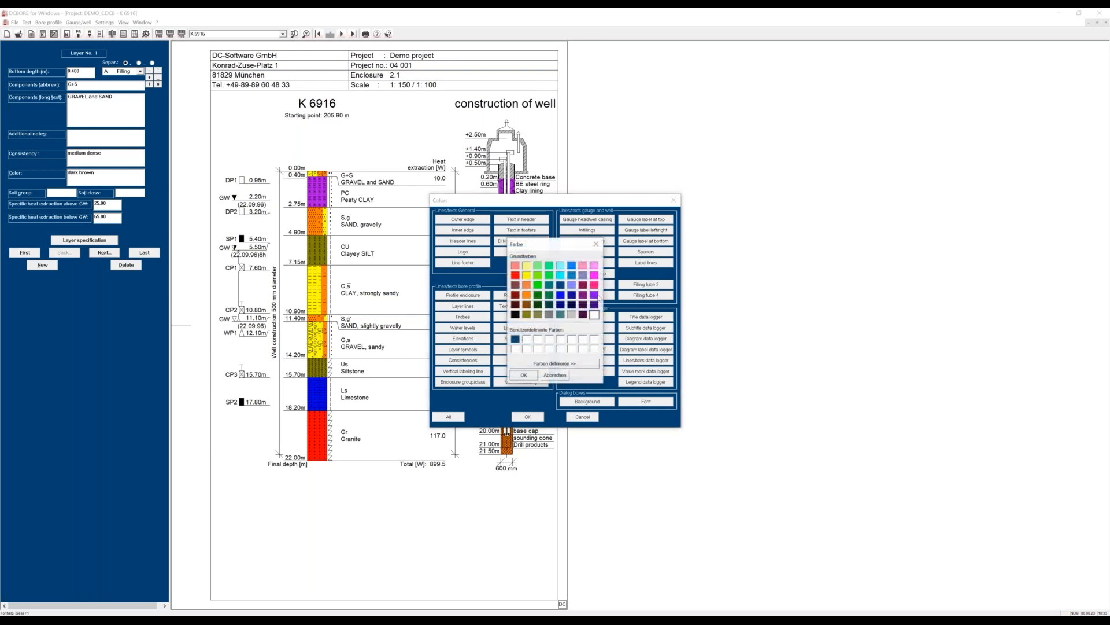
left_click(514, 274)
left_click(524, 375)
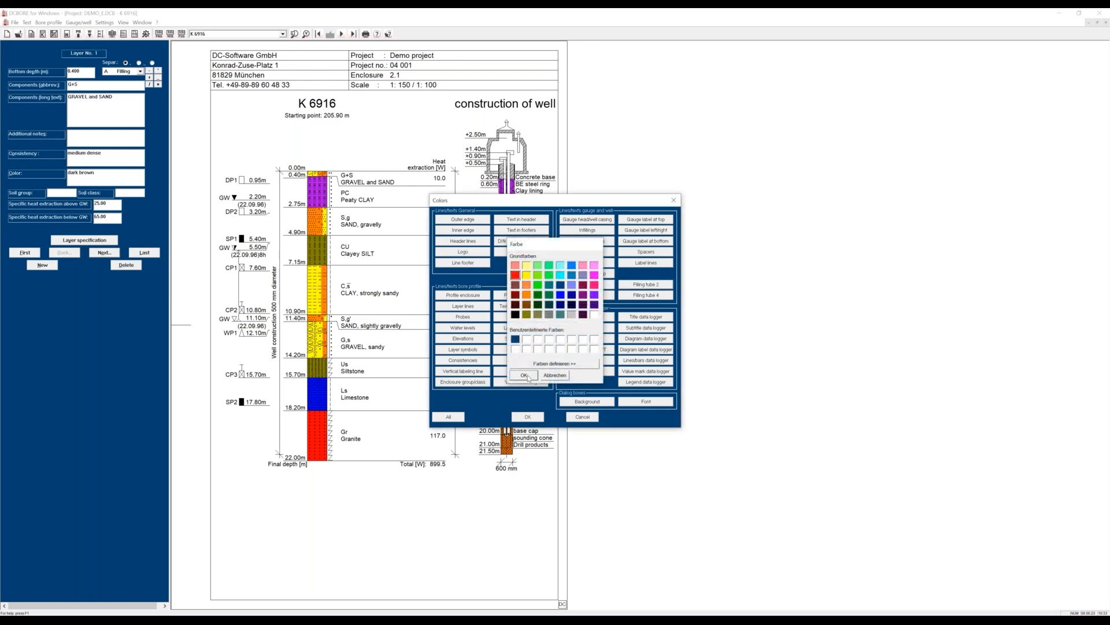
left_click(528, 417)
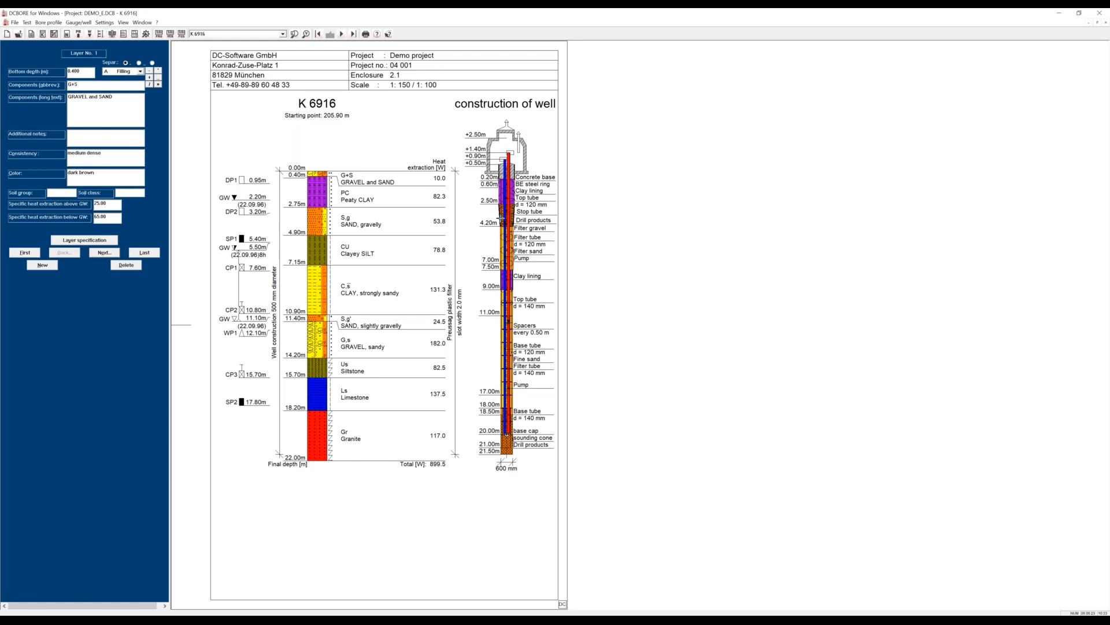
left_click(299, 34)
left_click_drag(457, 384, 539, 461)
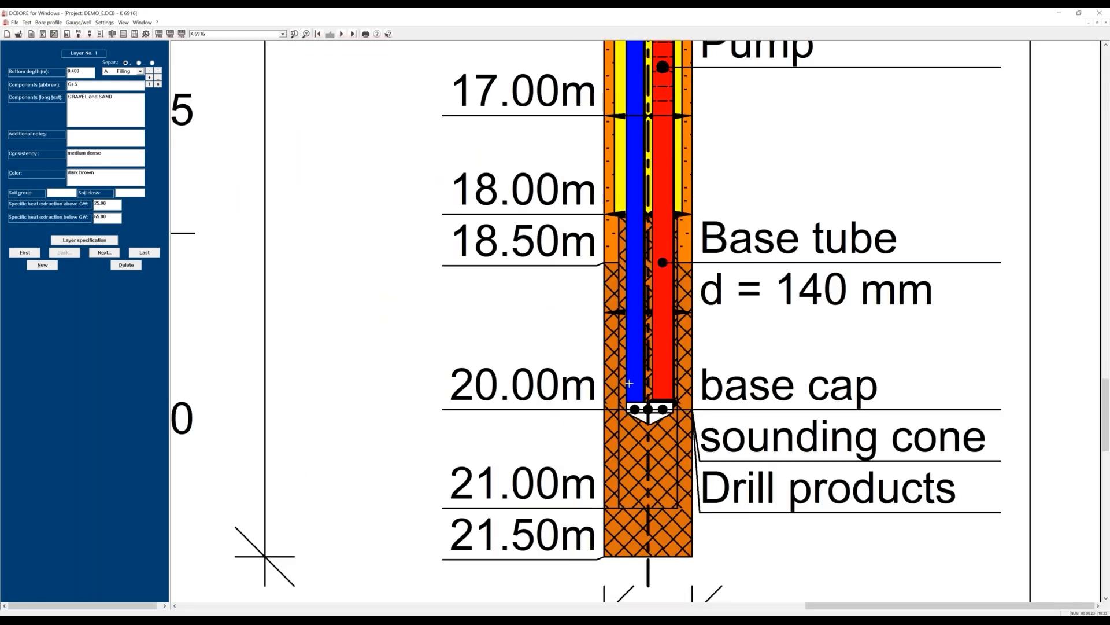